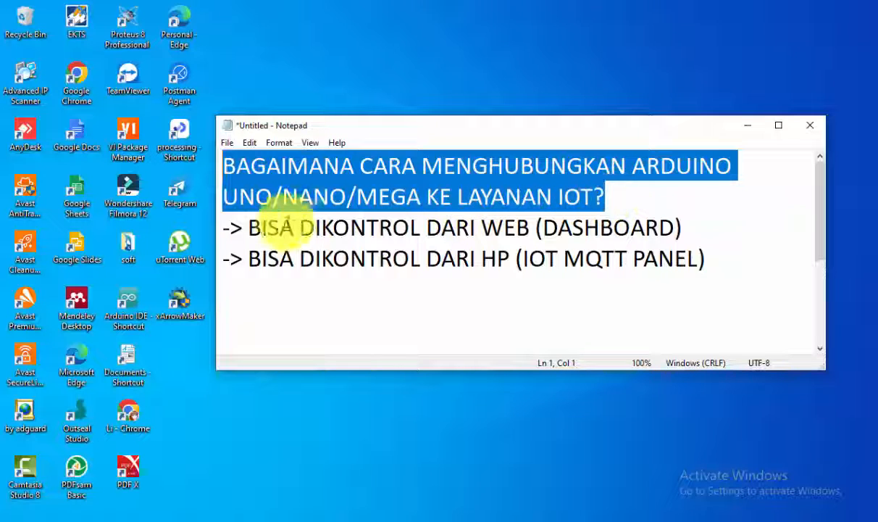
# Step: Review the notes on connecting Arduino Uno/Nano/Mega to IoT with web and phone control, and the two methods using LabVIEW or Node-RED with Adafruit IO
pyautogui.moveTo(253, 228); pyautogui.dragTo(520, 229)
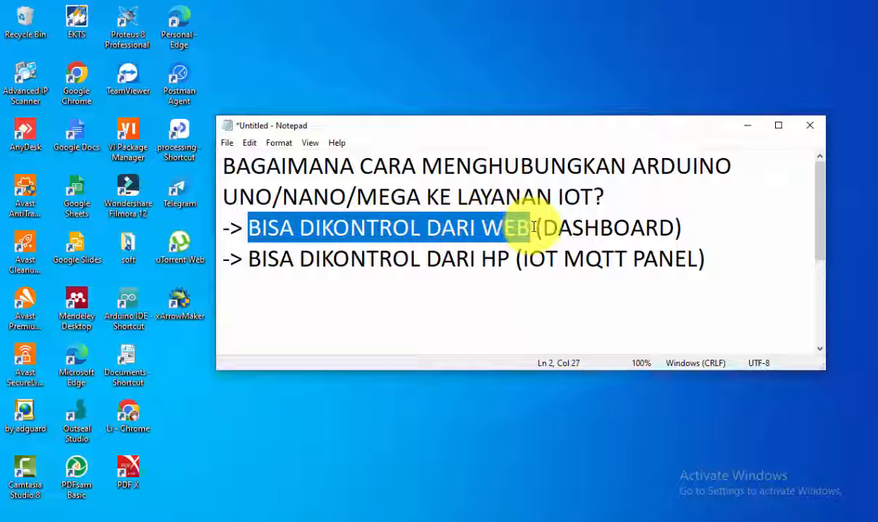
pyautogui.moveTo(671, 229); pyautogui.dragTo(559, 229)
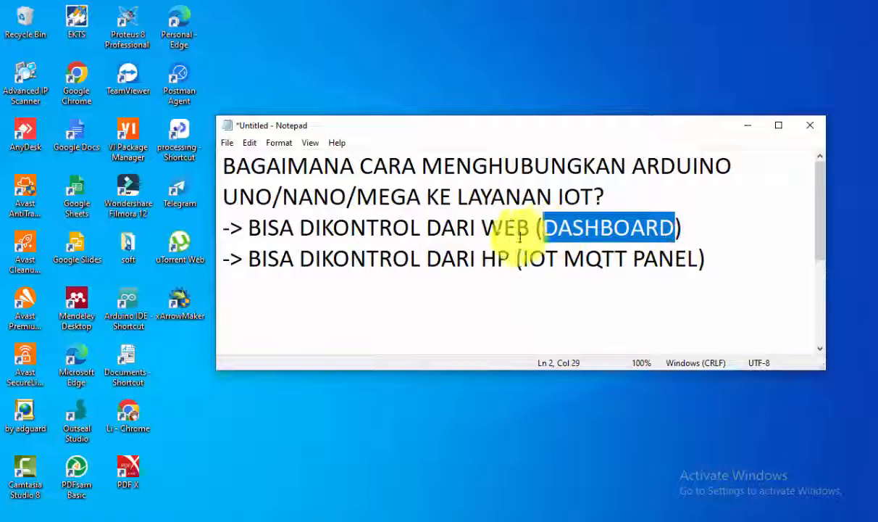
pyautogui.moveTo(249, 259); pyautogui.dragTo(498, 258)
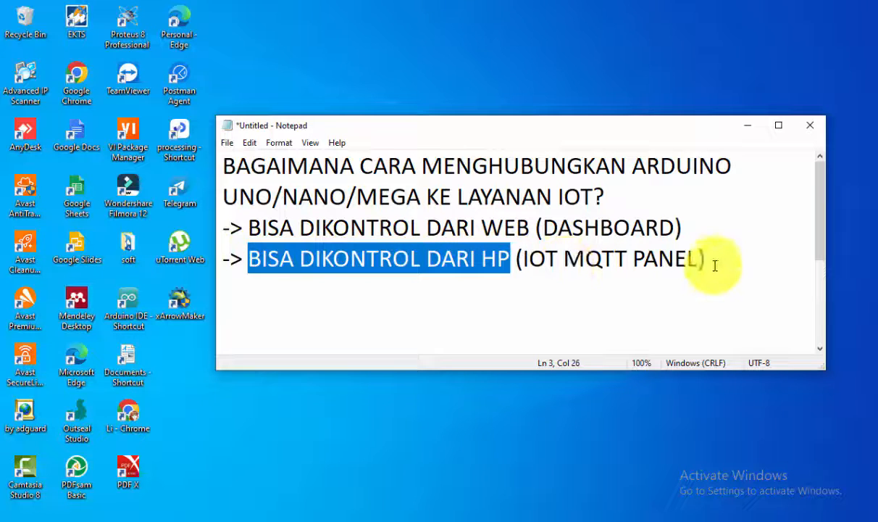
pyautogui.moveTo(700, 259); pyautogui.dragTo(543, 272)
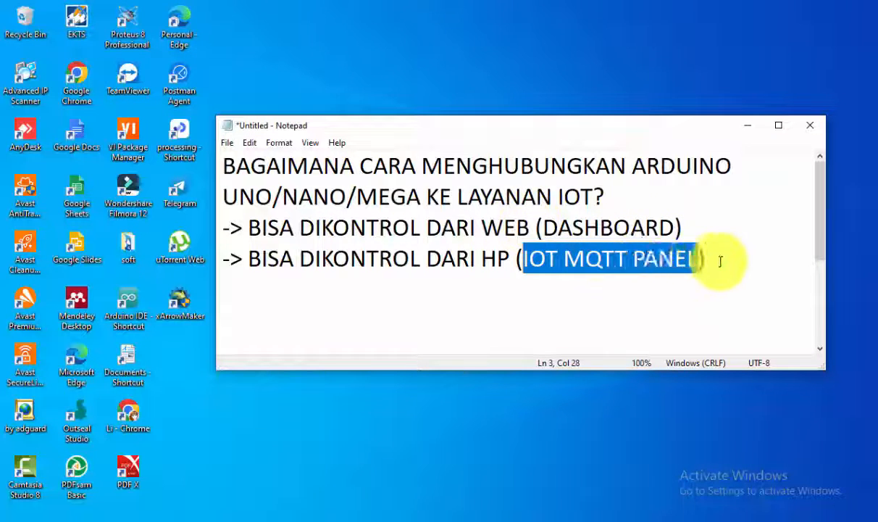
pyautogui.moveTo(729, 259); pyautogui.dragTo(196, 164)
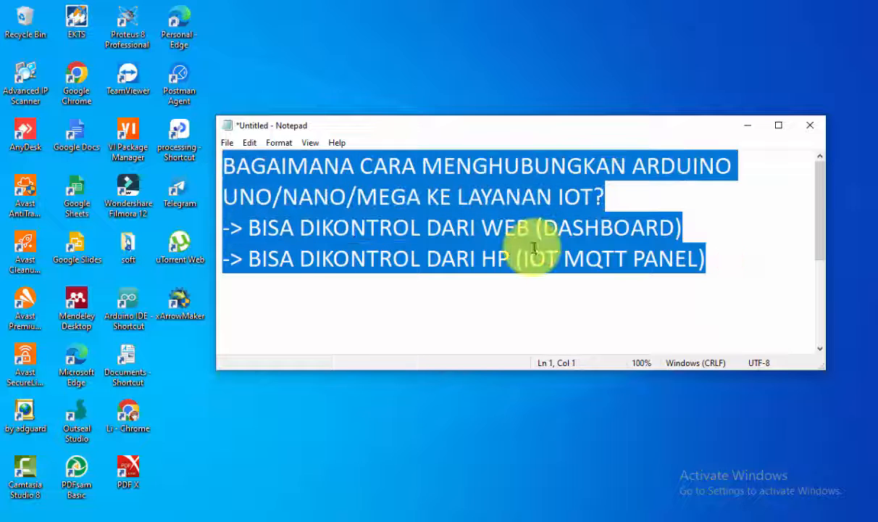
pyautogui.scroll(-2, 535, 250)
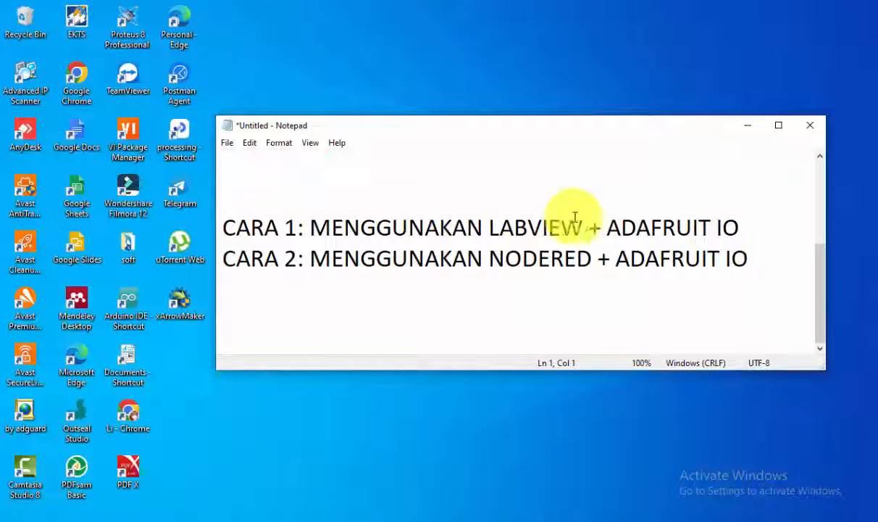
pyautogui.moveTo(744, 229); pyautogui.dragTo(656, 226)
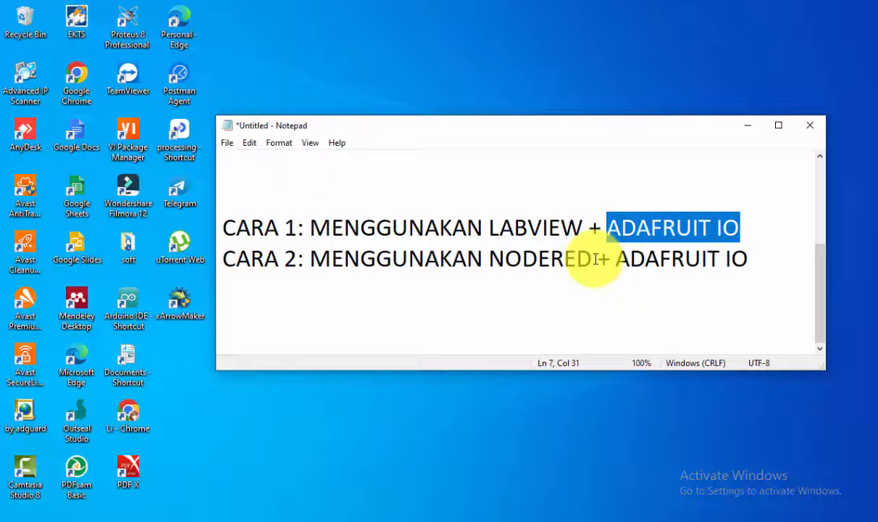
pyautogui.moveTo(601, 258); pyautogui.dragTo(495, 259)
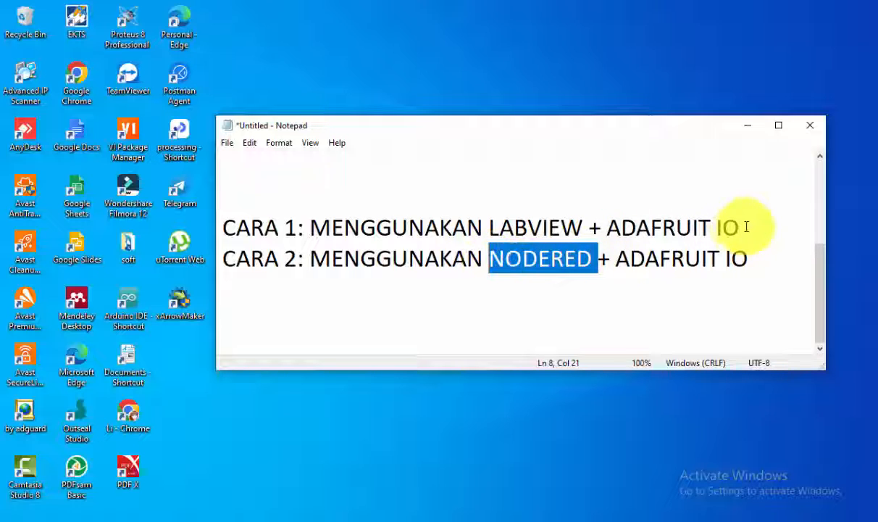
pyautogui.moveTo(740, 226); pyautogui.dragTo(517, 221)
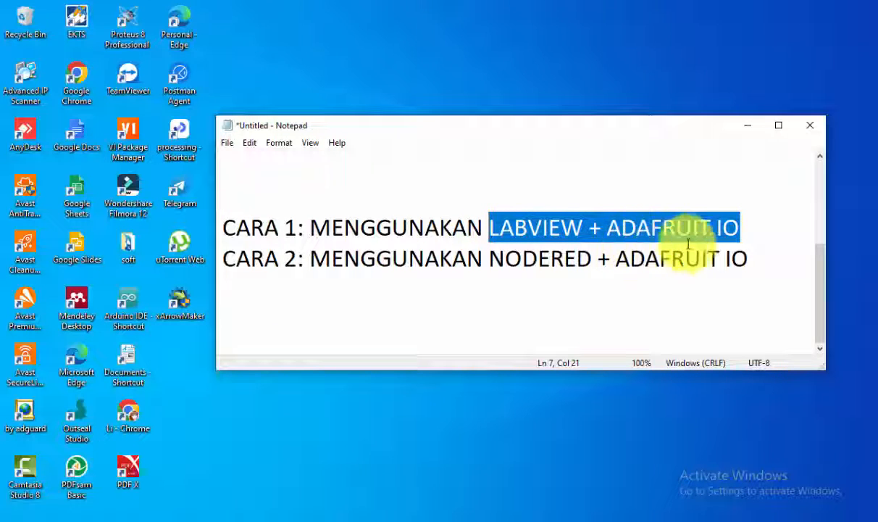
pyautogui.moveTo(760, 258); pyautogui.dragTo(689, 258)
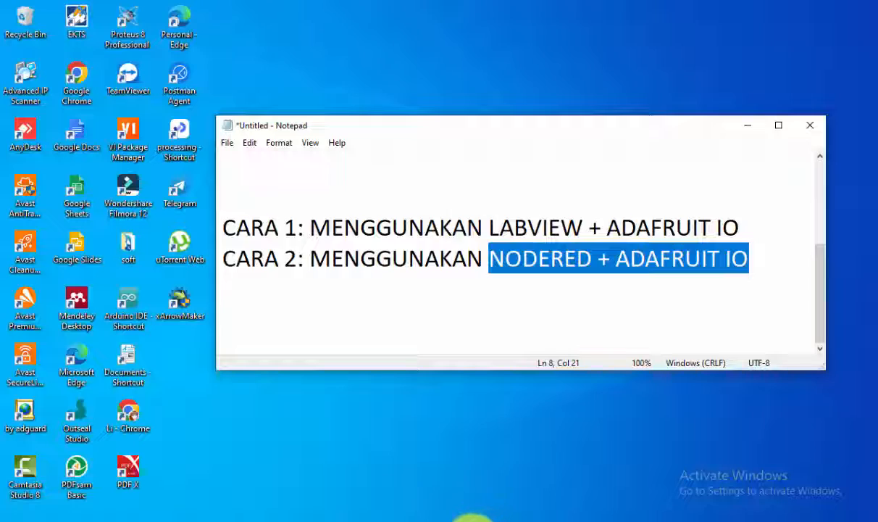
# Step: Bring up the webcam view and the Adafruit IO aplikasi5 dashboard, positioning the dashboard so the phone in the webcam view stays uncovered
pyautogui.click(409, 520)
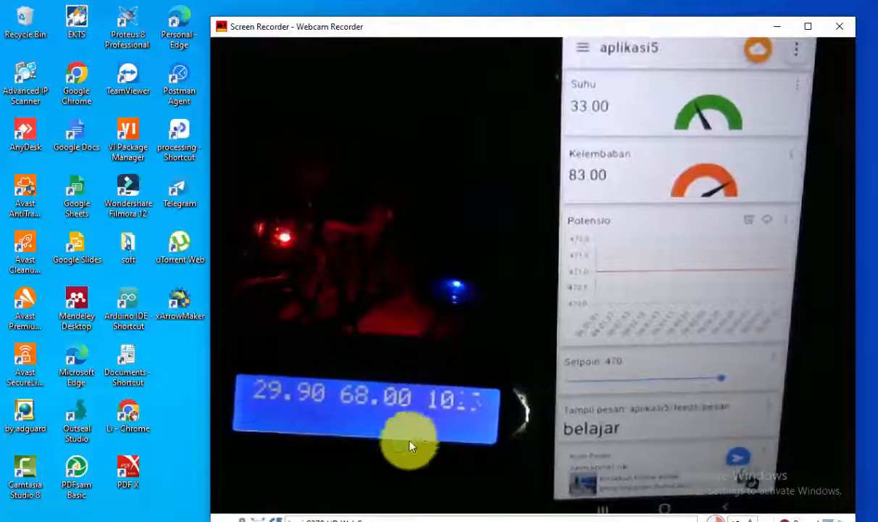
pyautogui.click(326, 518)
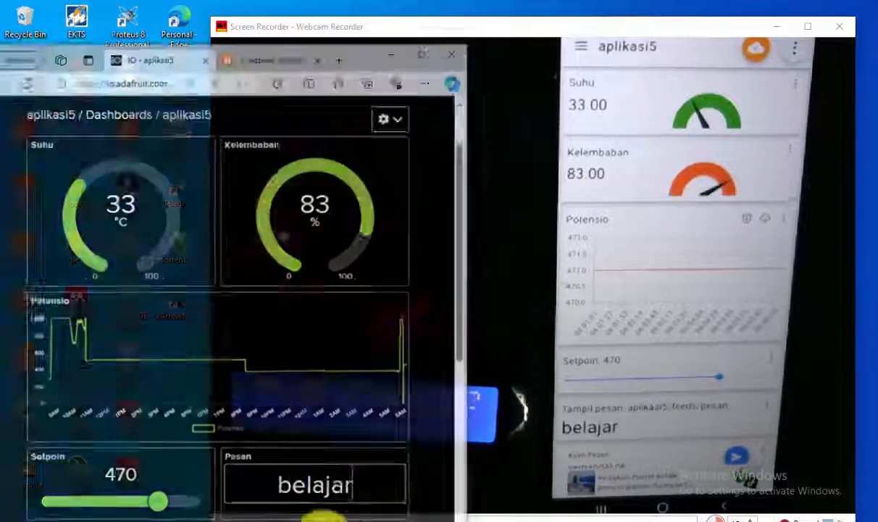
pyautogui.moveTo(369, 35); pyautogui.dragTo(484, 21)
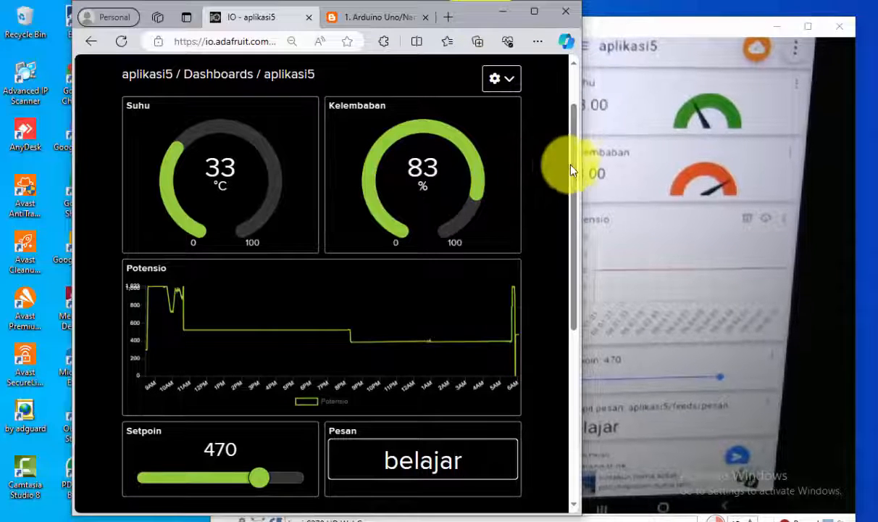
pyautogui.moveTo(478, 16); pyautogui.dragTo(435, 19)
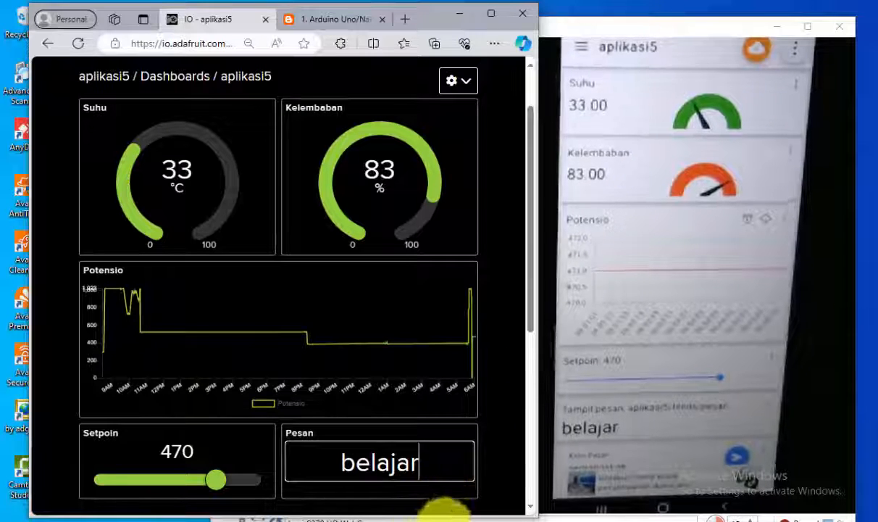
# Step: Switch to the webcam view and the LabVIEW front panel of ProgramLabVIEW2_v2015.vi, arranging both so the circuit and the panel are visible
pyautogui.click(418, 517)
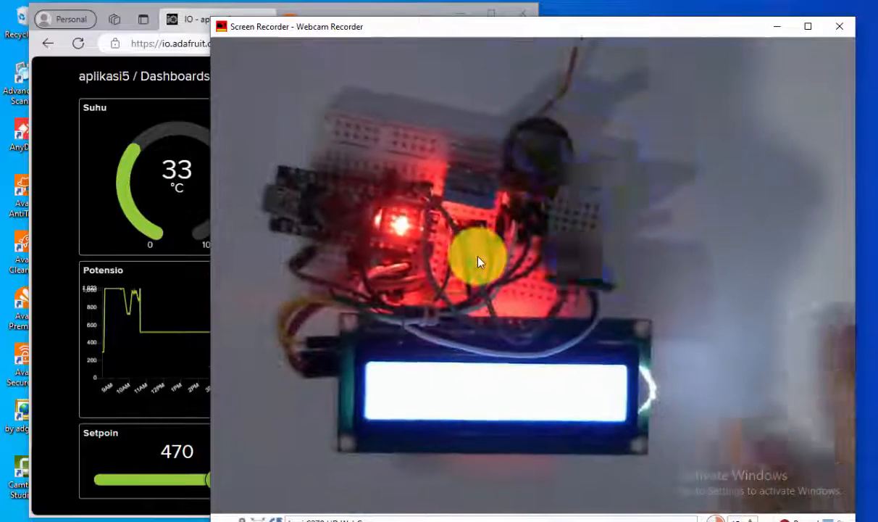
pyautogui.click(347, 519)
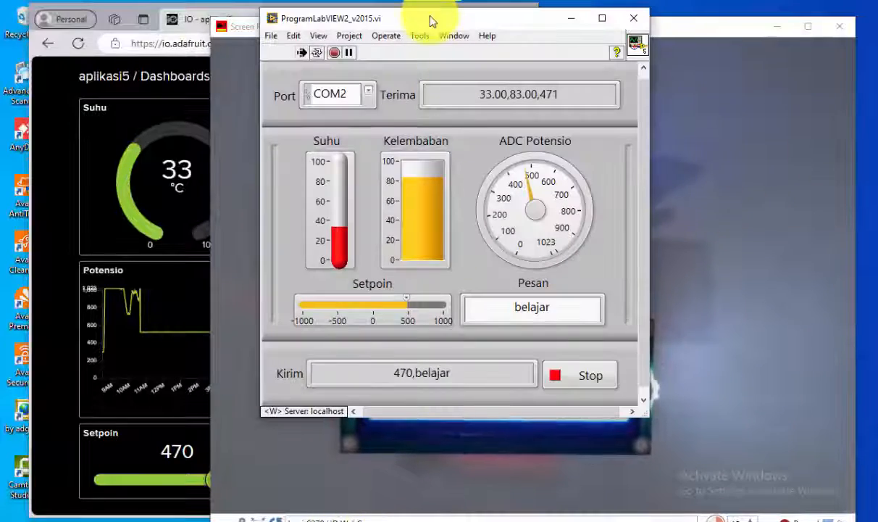
pyautogui.moveTo(435, 22); pyautogui.dragTo(721, 58)
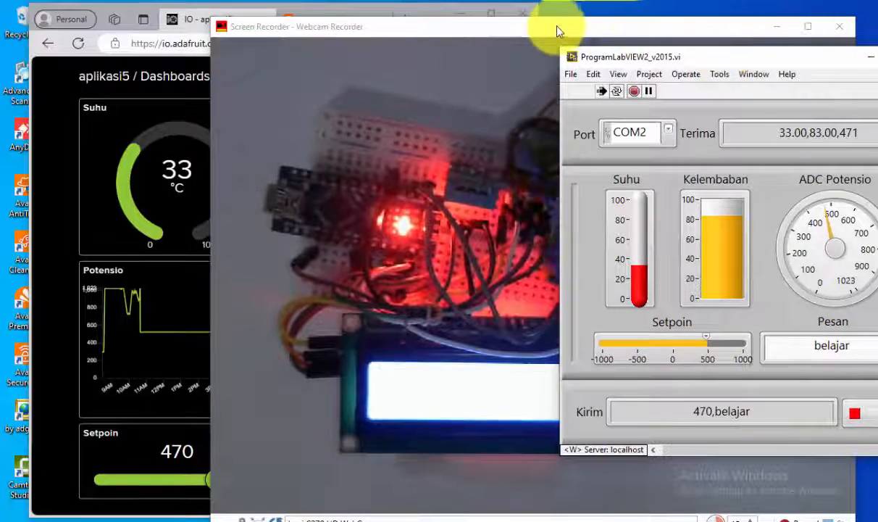
pyautogui.moveTo(562, 28); pyautogui.dragTo(458, 26)
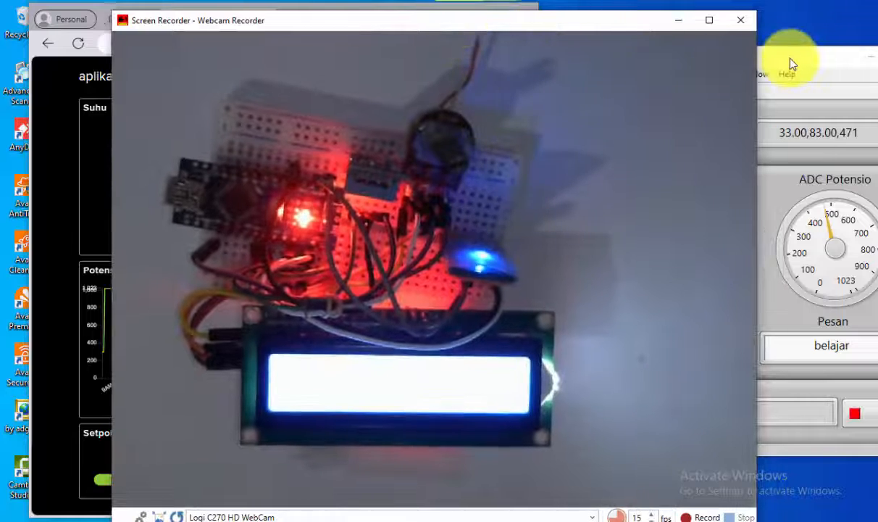
pyautogui.click(786, 60)
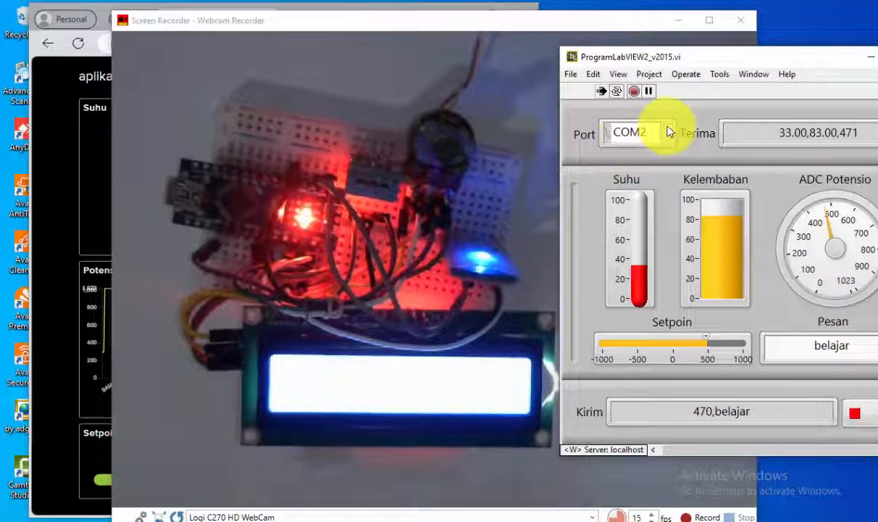
# Step: Stop the VI, set its serial port to COM12 and run it again
pyautogui.click(854, 412)
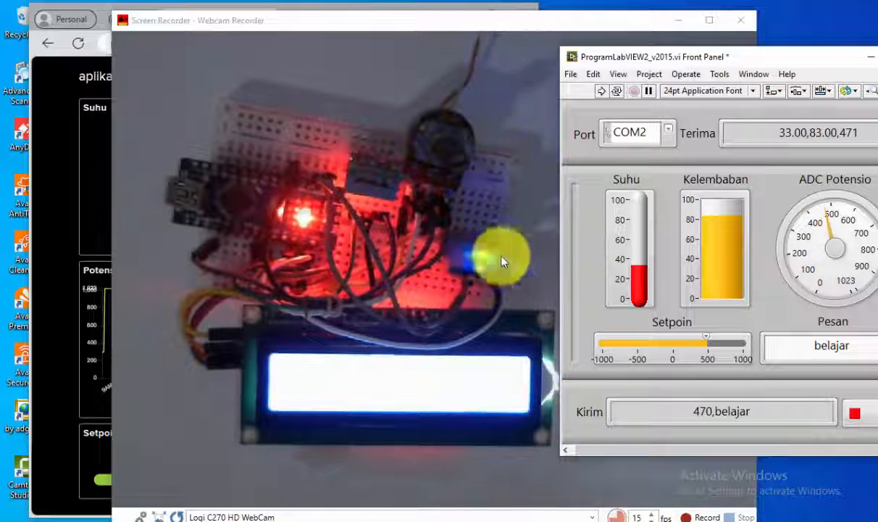
pyautogui.click(668, 133)
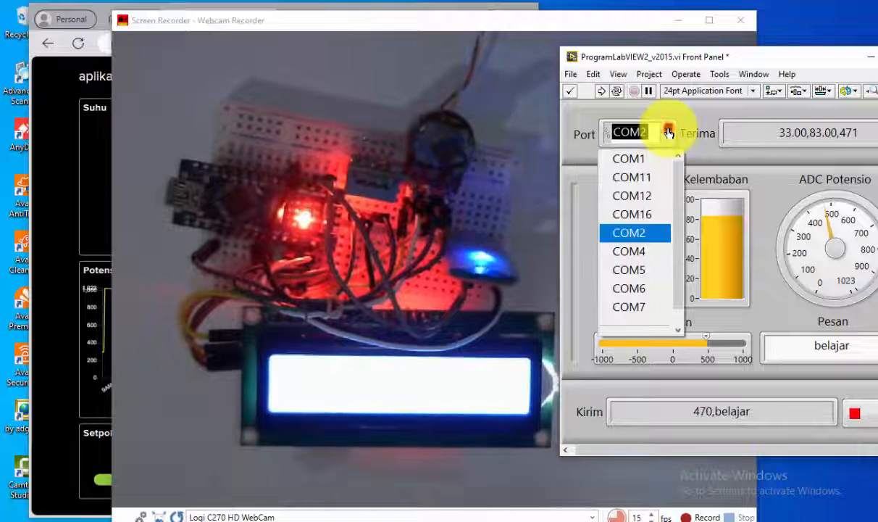
pyautogui.click(647, 197)
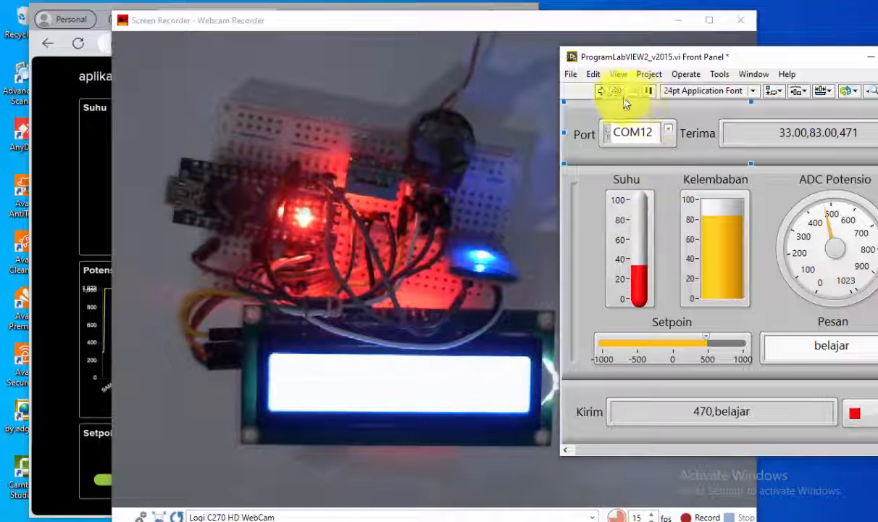
pyautogui.click(601, 92)
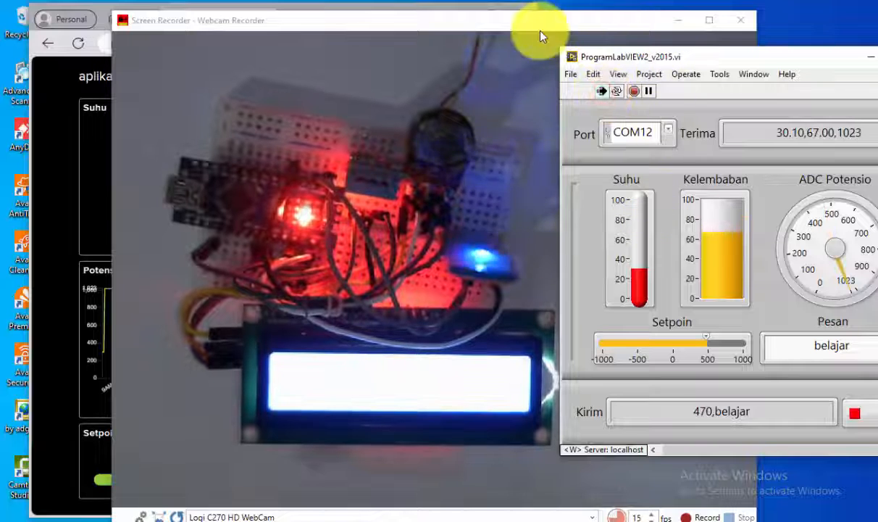
# Step: Rearrange the webcam and LabVIEW windows so the LCD and the complete front panel are visible together
pyautogui.moveTo(519, 26); pyautogui.dragTo(458, 34)
pyautogui.click(701, 47)
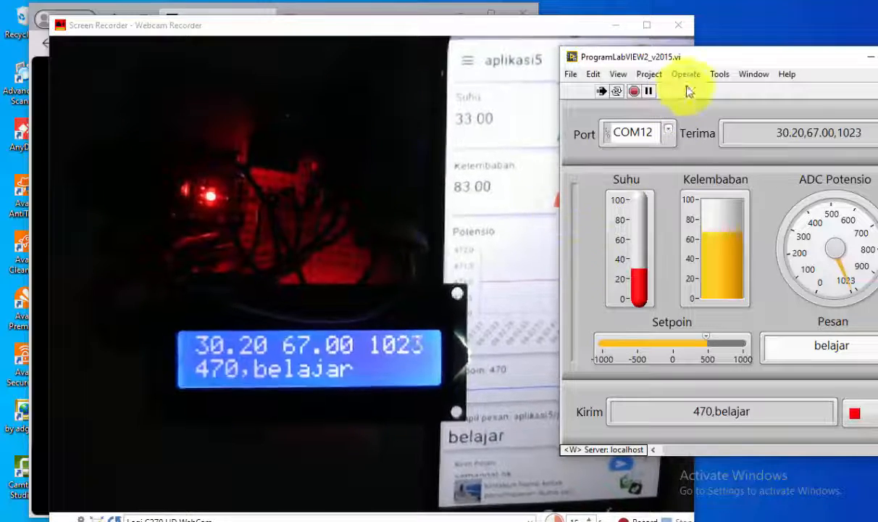
pyautogui.moveTo(717, 61); pyautogui.dragTo(609, 74)
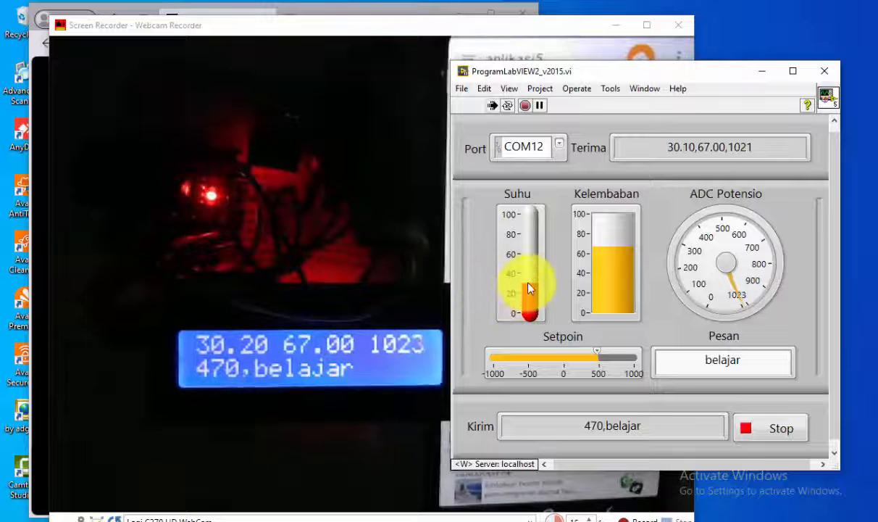
# Step: Stop the VI and show a digital display for the Suhu thermometer, beside the upper end of its scale
pyautogui.click(785, 434)
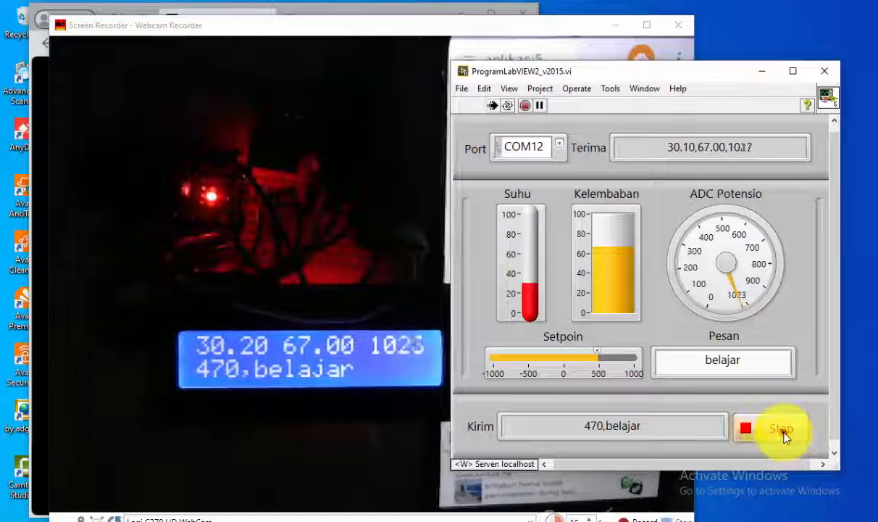
pyautogui.rightClick(546, 243)
pyautogui.moveTo(590, 223)
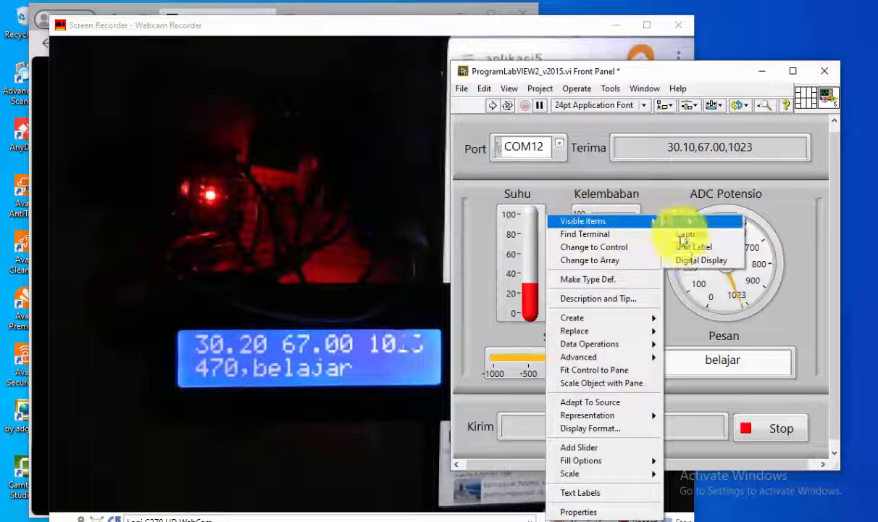
pyautogui.click(695, 261)
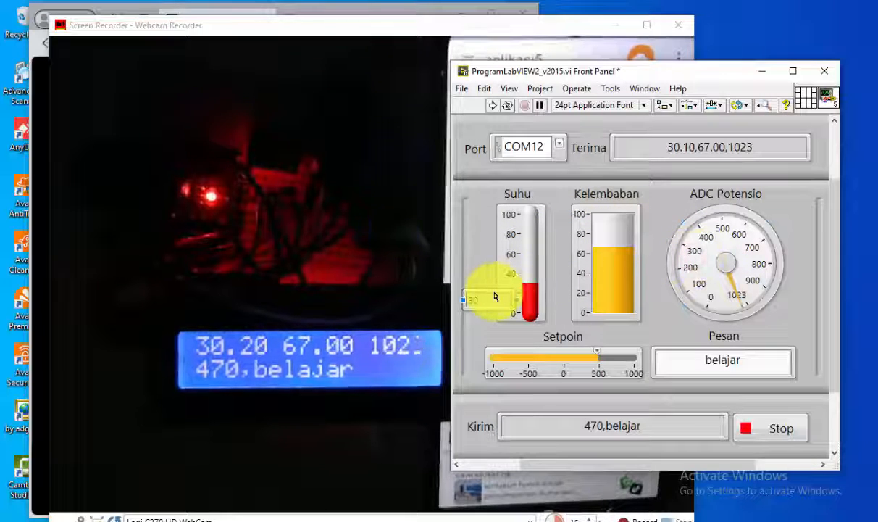
# Step: Show a digital display for the Kelembaban tank and place it over the tank's upper edge, under its label
pyautogui.rightClick(631, 225)
pyautogui.moveTo(661, 221)
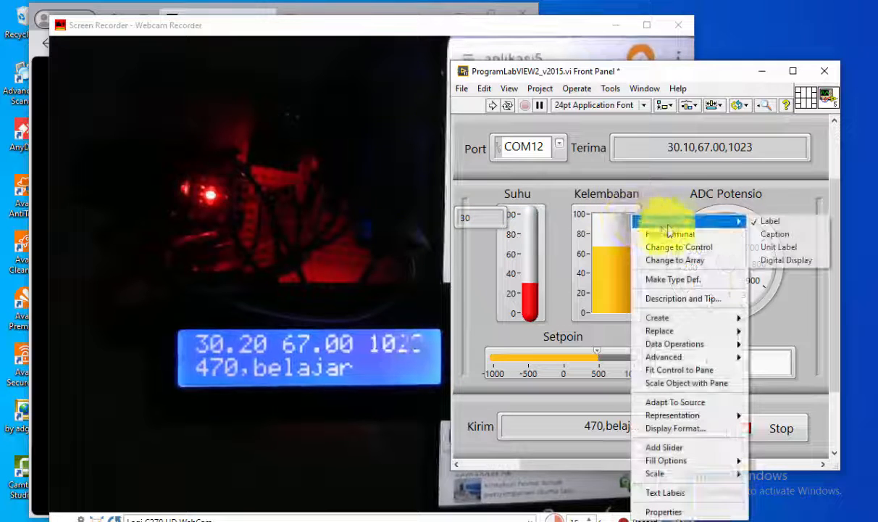
pyautogui.click(768, 261)
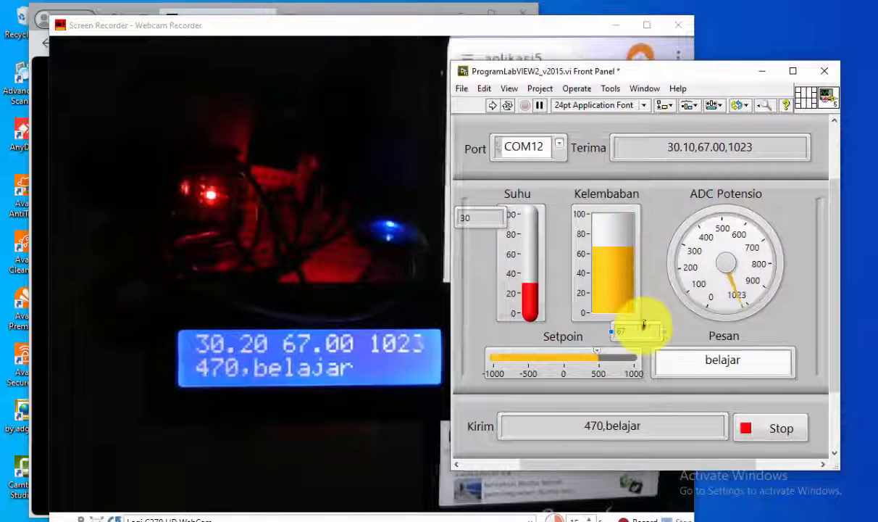
pyautogui.moveTo(647, 328); pyautogui.dragTo(600, 222)
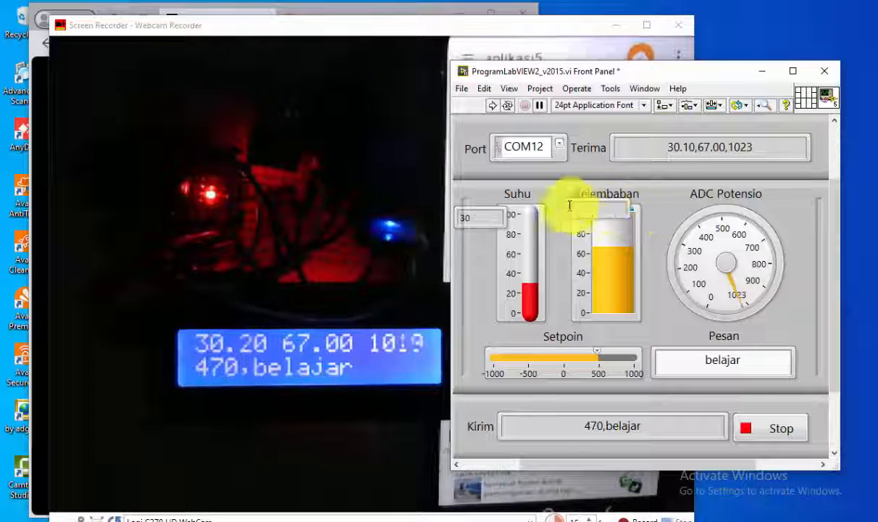
pyautogui.moveTo(570, 205); pyautogui.dragTo(568, 206)
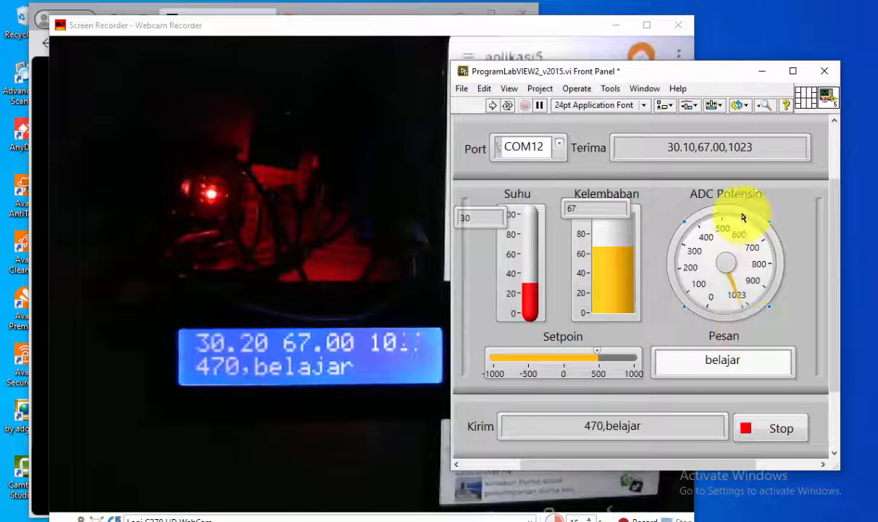
# Step: Show a digital display for the ADC Potensio gauge and place it over the gauge's upper-left edge
pyautogui.rightClick(742, 216)
pyautogui.moveTo(774, 221)
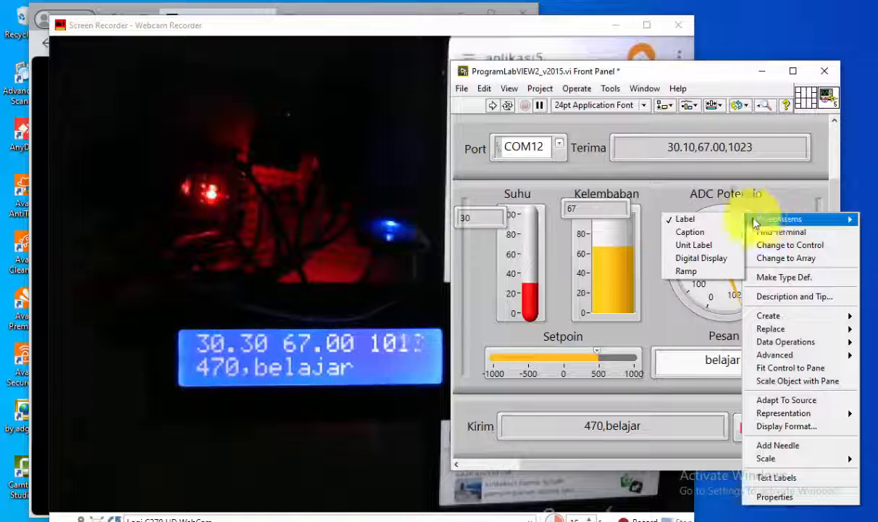
pyautogui.click(694, 257)
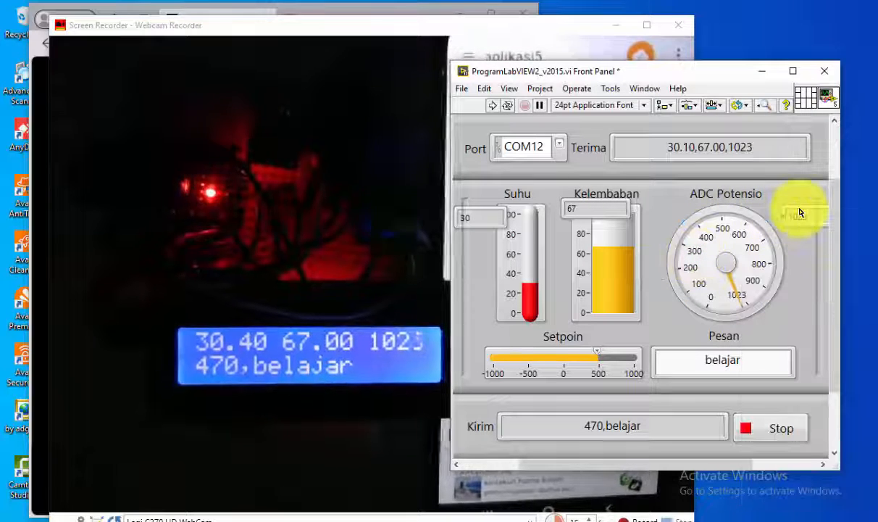
pyautogui.moveTo(789, 212); pyautogui.dragTo(628, 215)
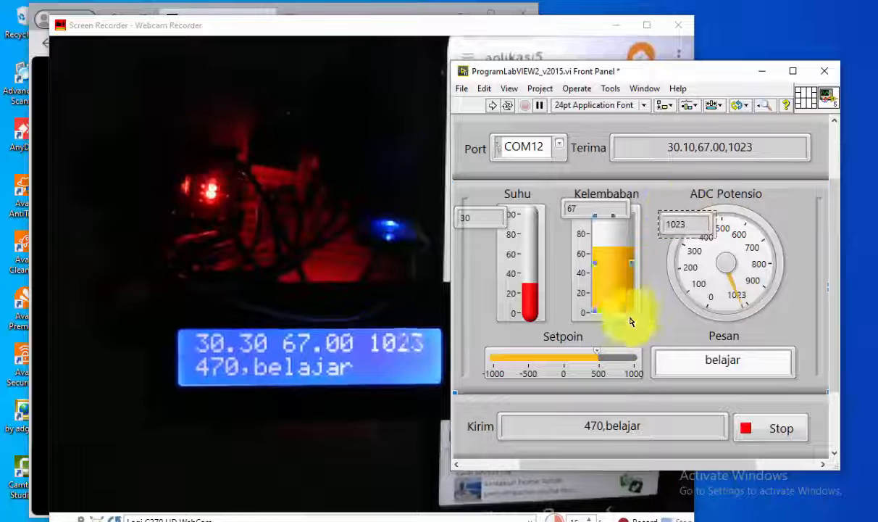
# Step: Show a digital display for the Setpoin slider and run the VI again
pyautogui.rightClick(606, 353)
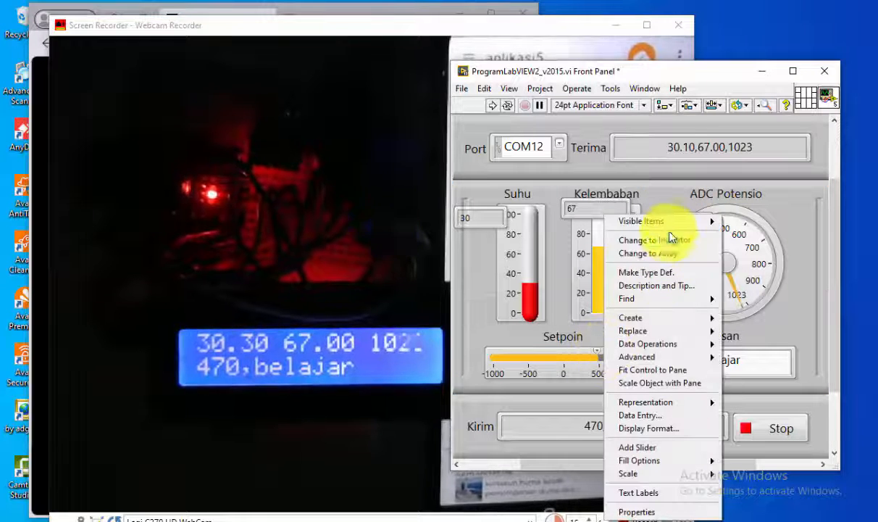
pyautogui.moveTo(689, 221)
pyautogui.click(748, 261)
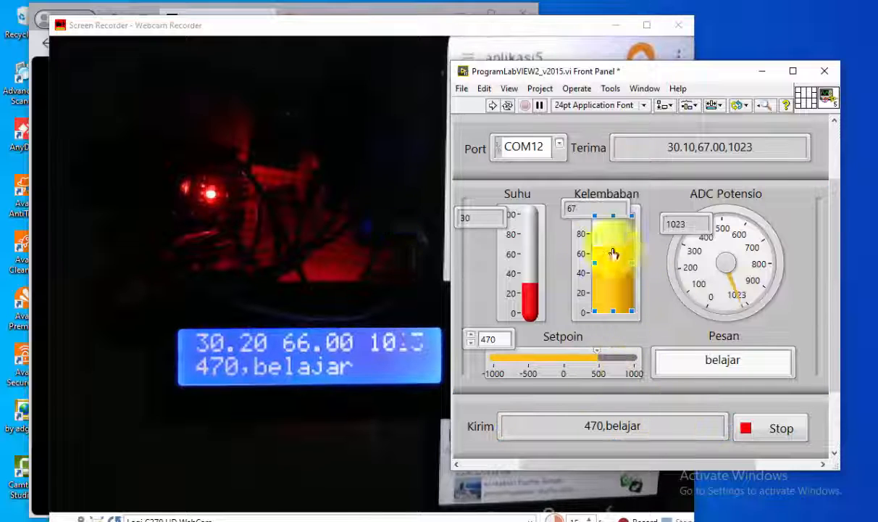
pyautogui.click(588, 119)
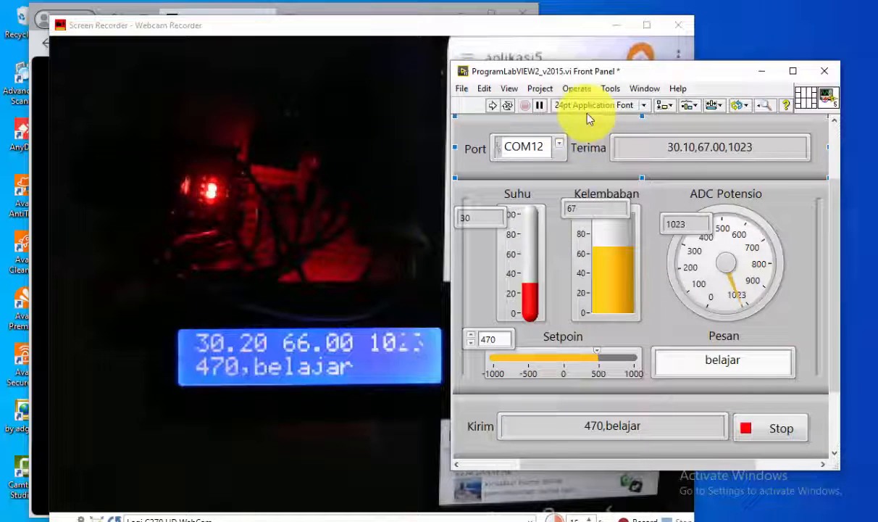
pyautogui.click(492, 105)
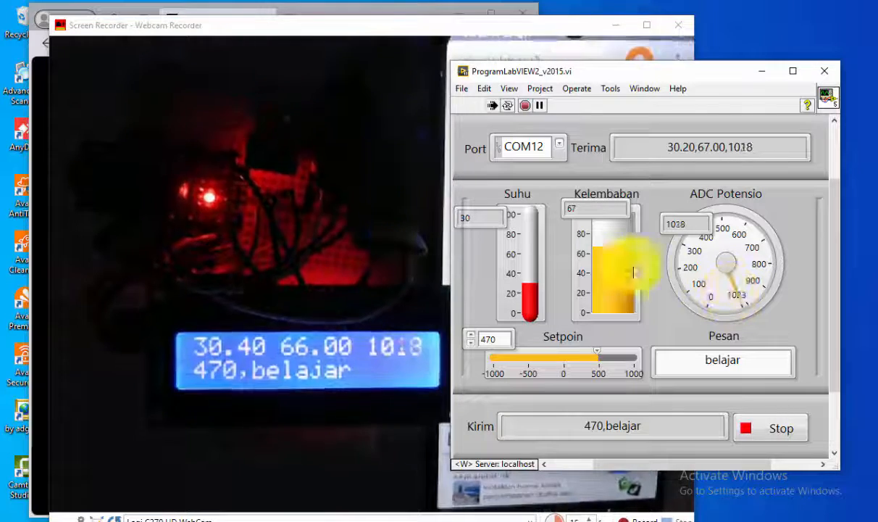
# Step: Move the VI and webcam windows apart to compare the LCD and phone readings with the front panel gauges
pyautogui.moveTo(617, 73); pyautogui.dragTo(679, 72)
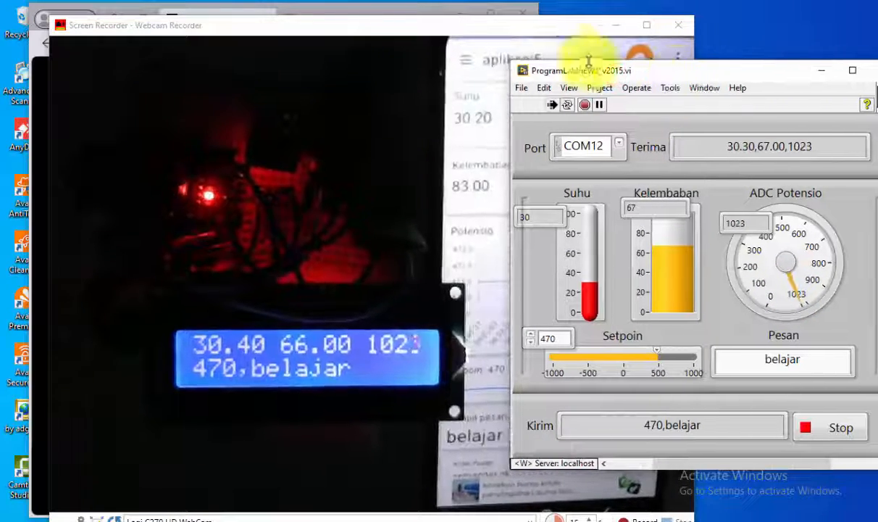
pyautogui.moveTo(507, 36); pyautogui.dragTo(432, 42)
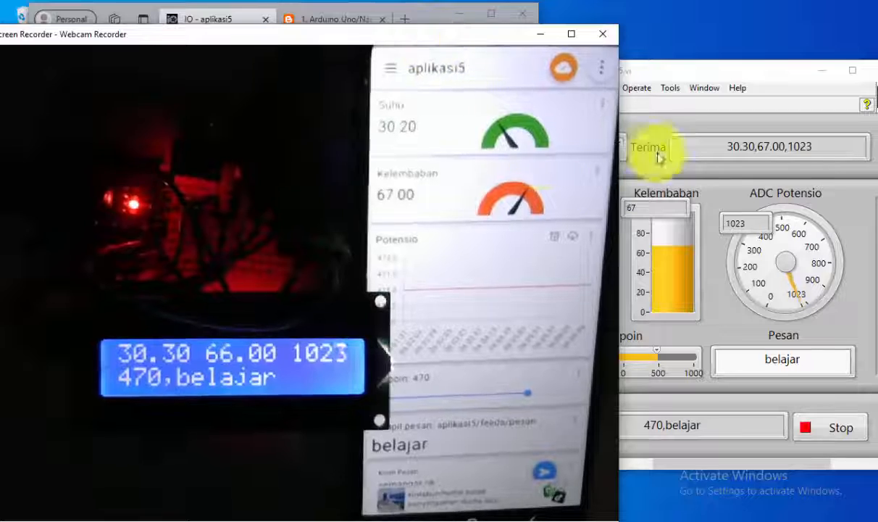
pyautogui.click(680, 75)
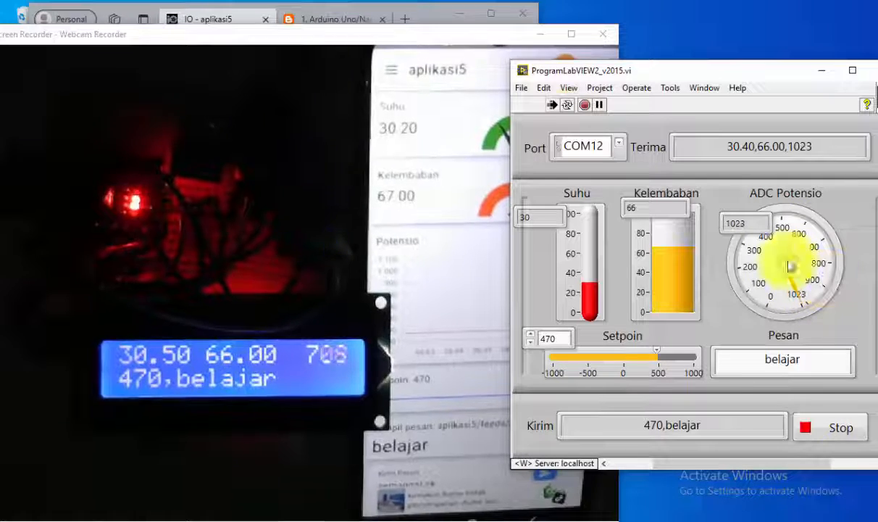
pyautogui.moveTo(460, 35); pyautogui.dragTo(419, 24)
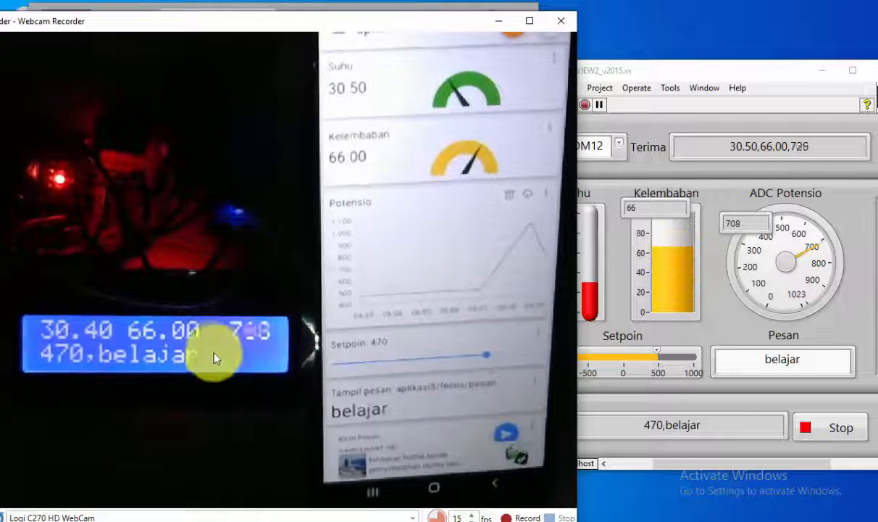
# Step: Set the front panel's Setpoin slider to -629 and bring the phone dashboard fully into view
pyautogui.click(661, 76)
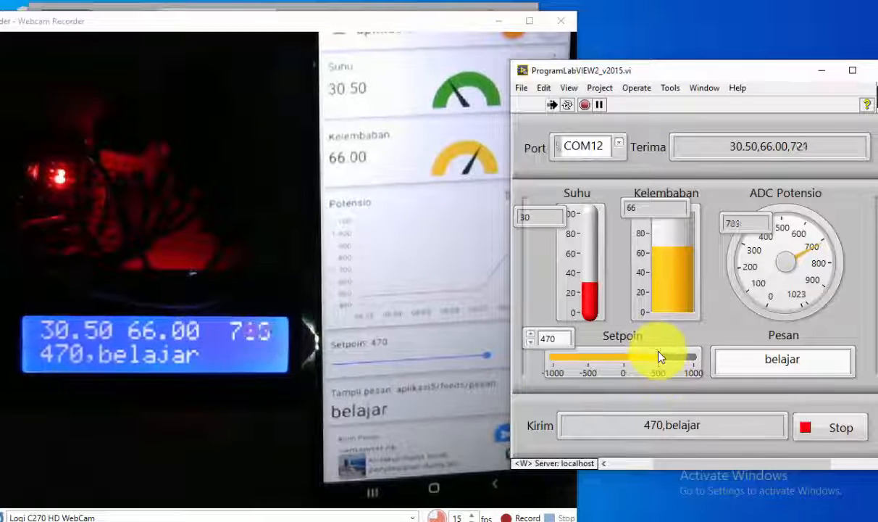
pyautogui.moveTo(660, 357); pyautogui.dragTo(592, 356)
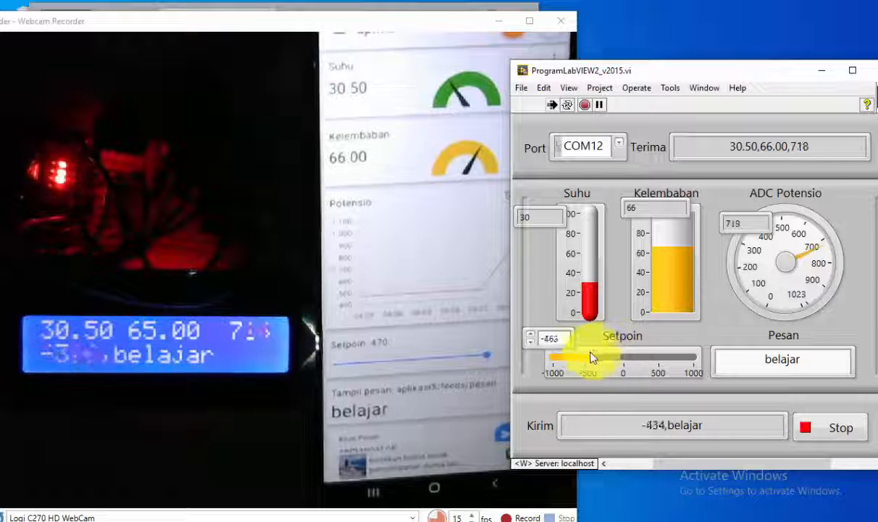
pyautogui.click(566, 340)
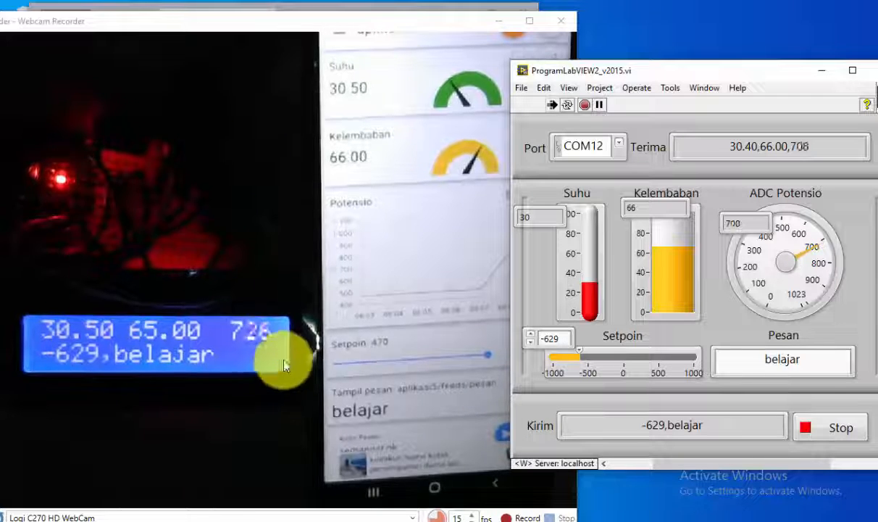
pyautogui.moveTo(412, 29); pyautogui.dragTo(406, 22)
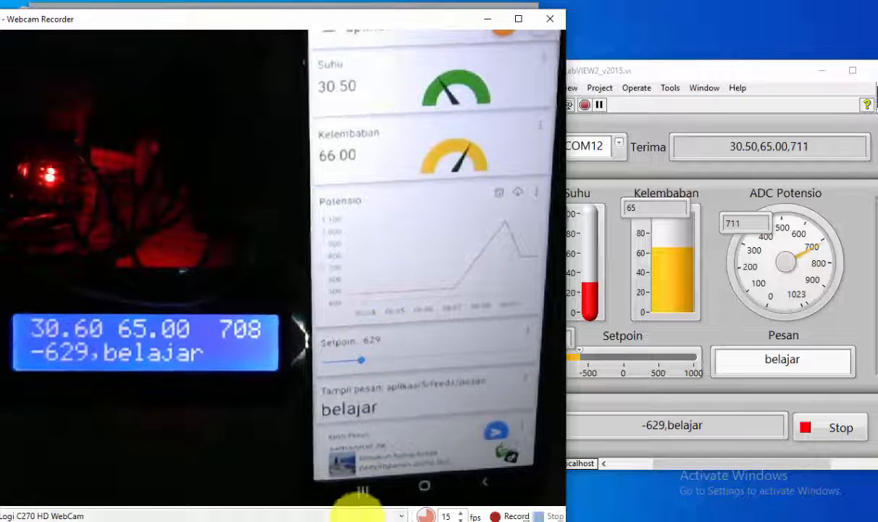
# Step: Switch to the Adafruit IO dashboard, place it beside the LCD view, and set its Setpoin slider to 600
pyautogui.click(313, 516)
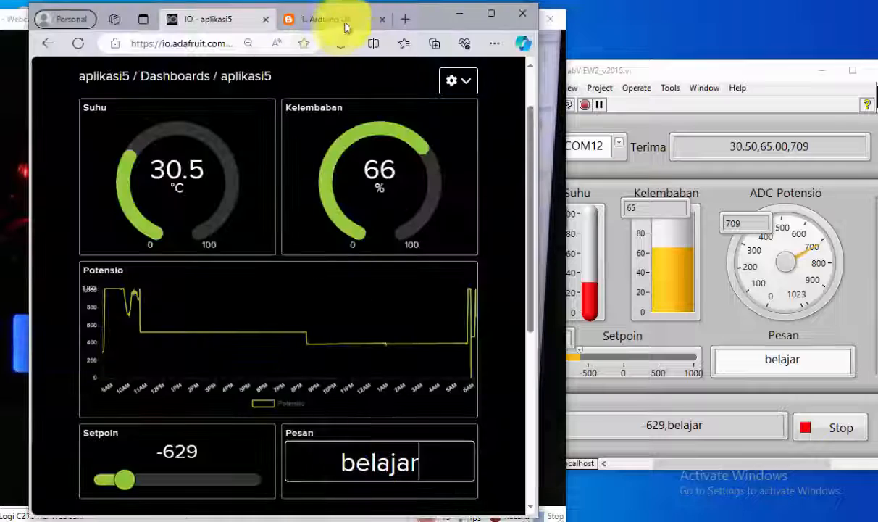
pyautogui.moveTo(428, 23); pyautogui.dragTo(777, 22)
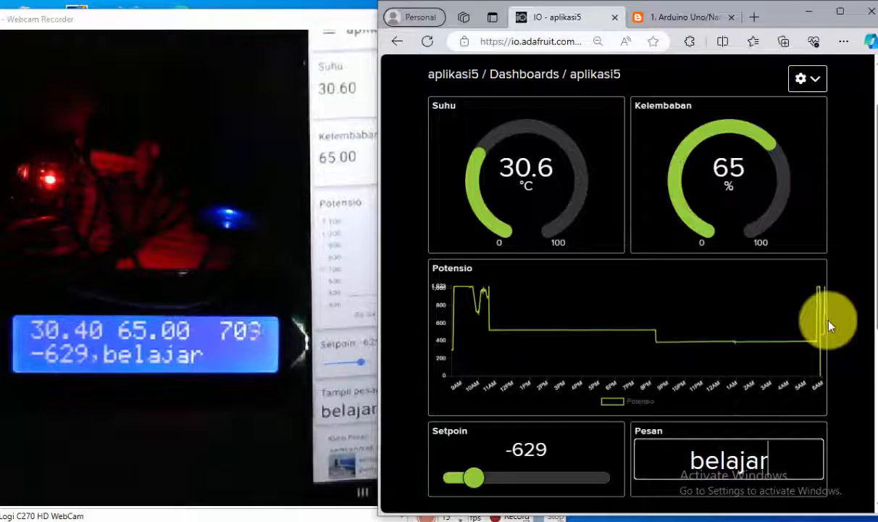
pyautogui.moveTo(830, 320)
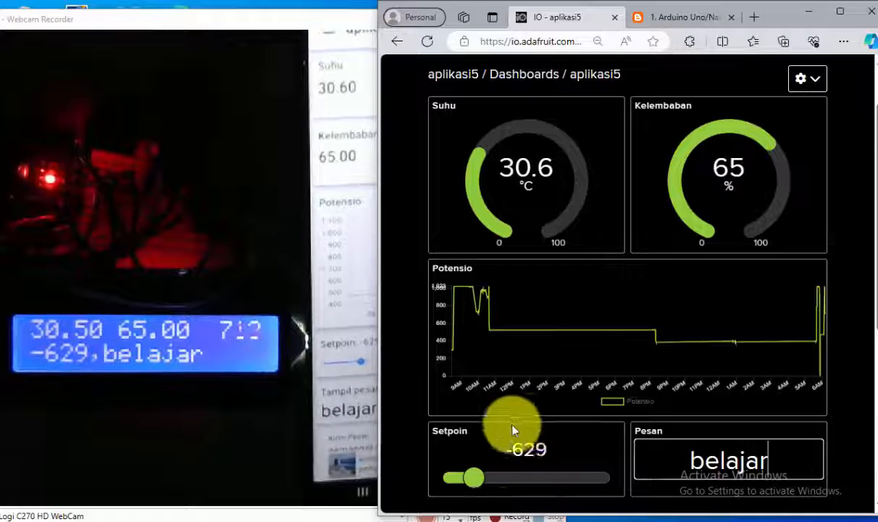
pyautogui.moveTo(478, 478); pyautogui.dragTo(574, 483)
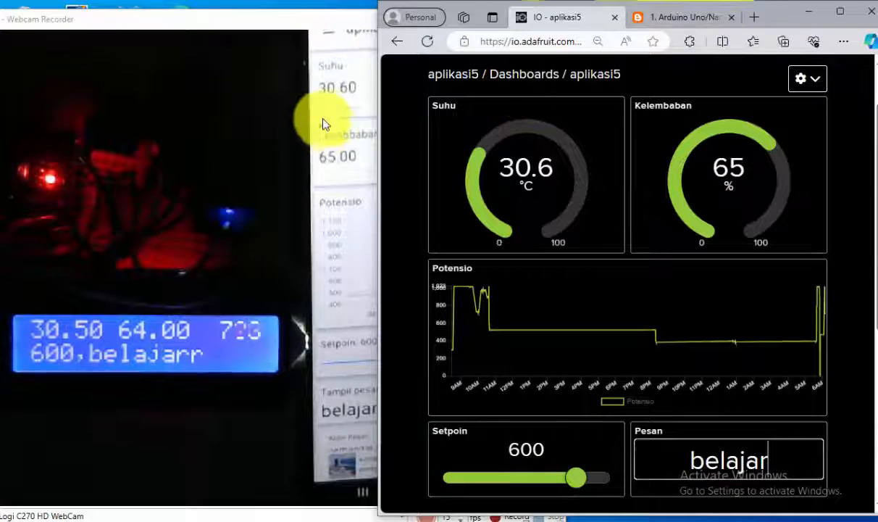
pyautogui.click(811, 17)
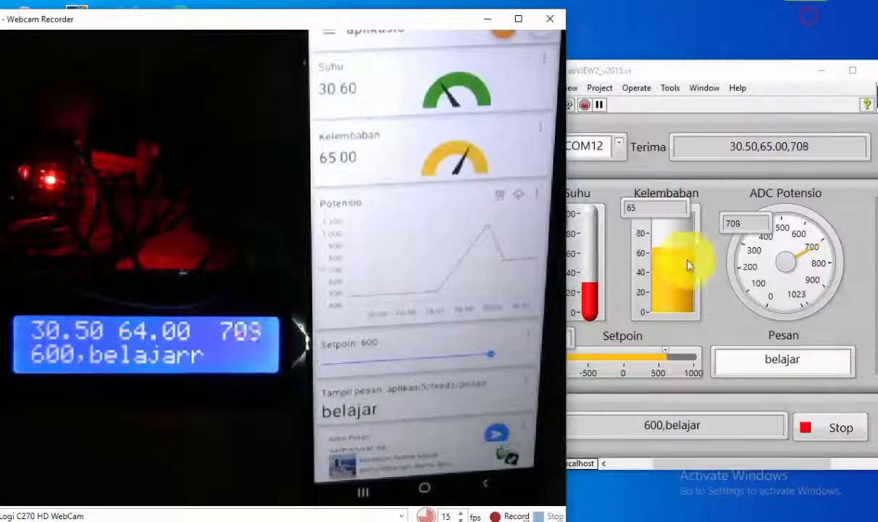
# Step: Replace the front panel's Pesan message with "bermain adafruit io" and move the VI window clear of the phone view
pyautogui.click(780, 359)
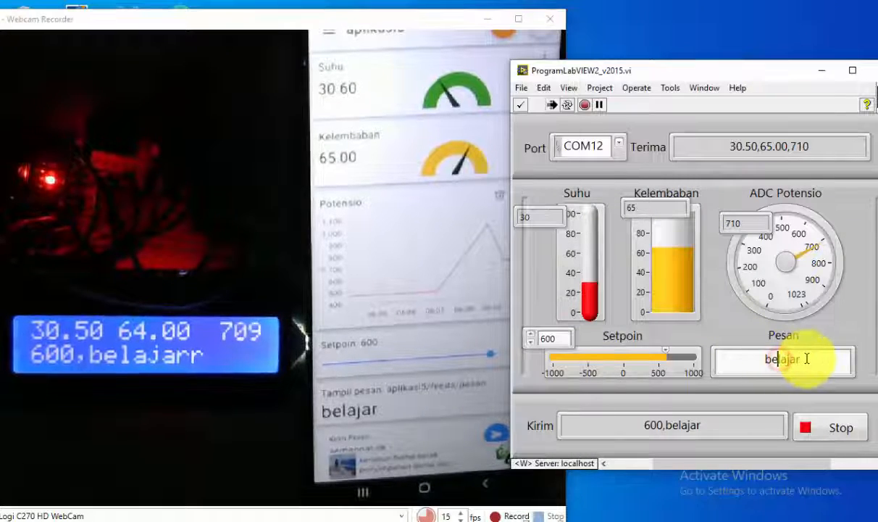
pyautogui.moveTo(807, 358); pyautogui.dragTo(754, 357)
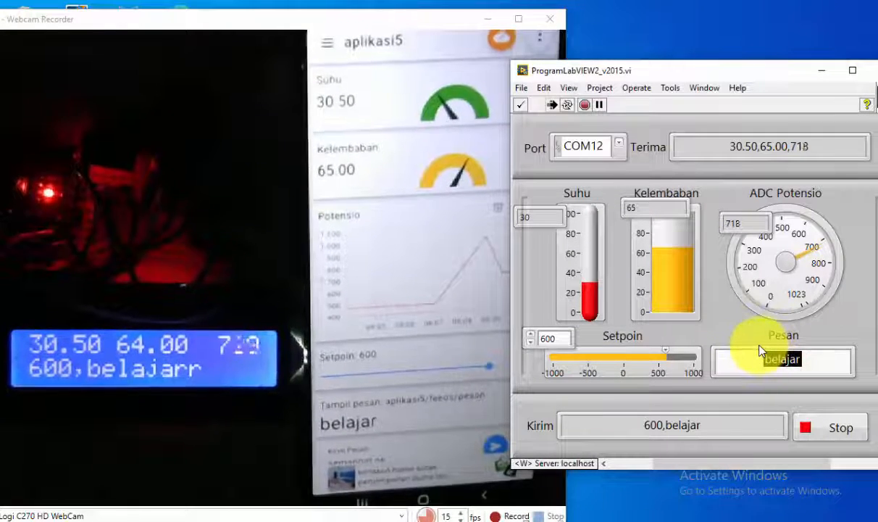
pyautogui.write('bermain')
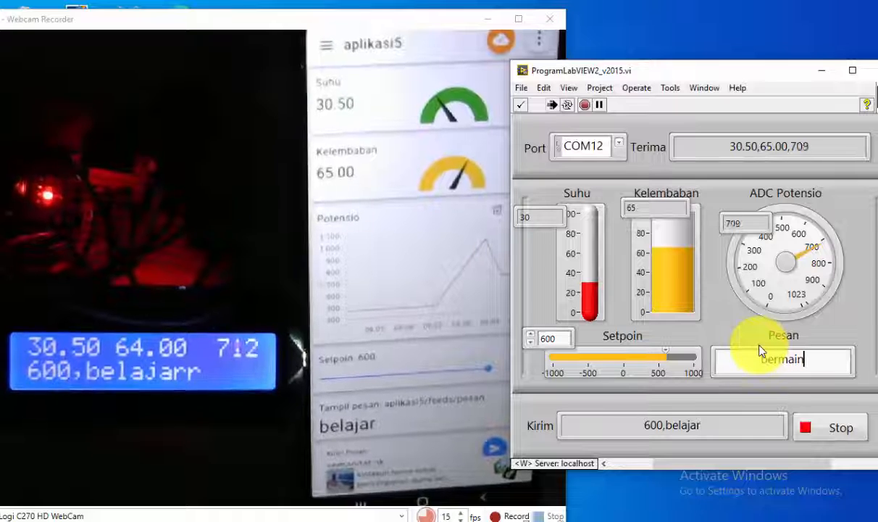
pyautogui.write(' adafruit io')
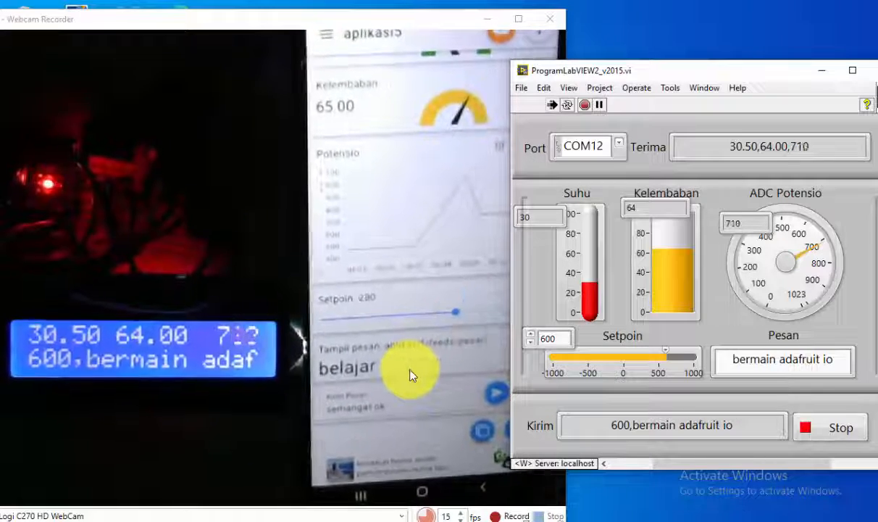
pyautogui.moveTo(677, 76); pyautogui.dragTo(729, 60)
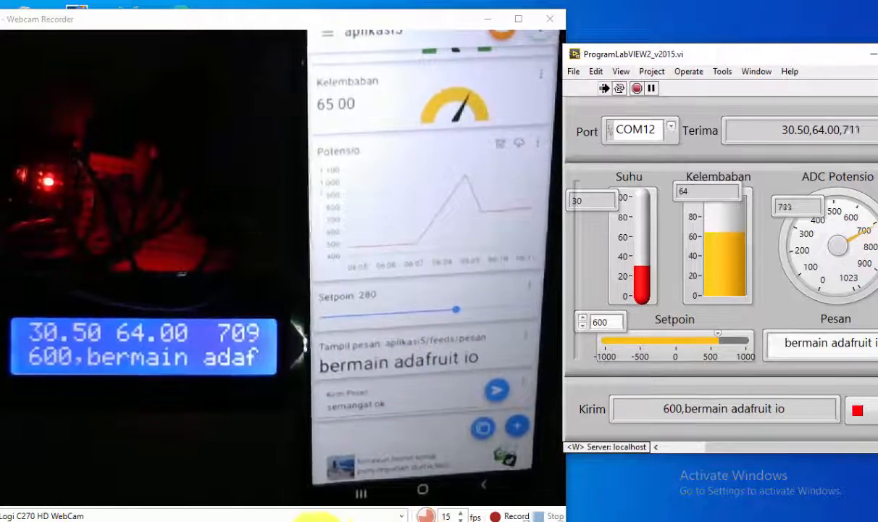
# Step: Switch to the Adafruit IO dashboard, enter "bermain iot ok" over the Pesan message, and bring the webcam view forward
pyautogui.click(317, 521)
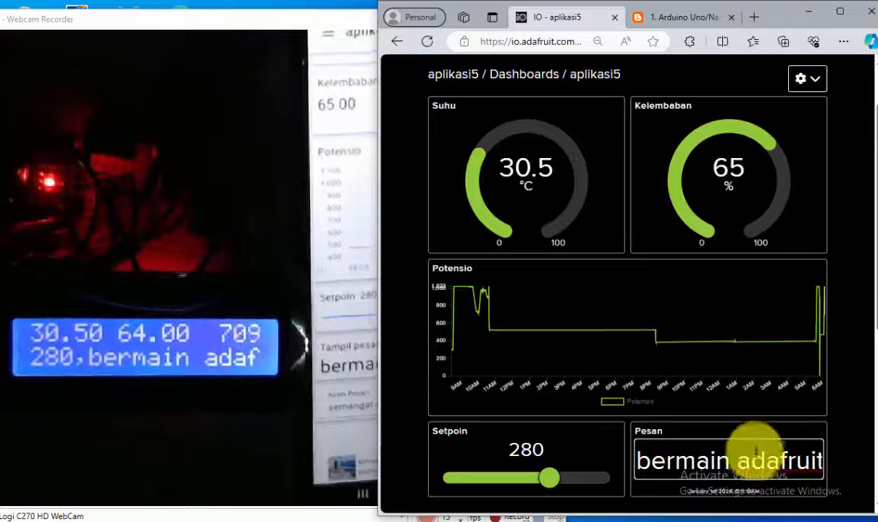
pyautogui.moveTo(638, 456); pyautogui.dragTo(853, 463)
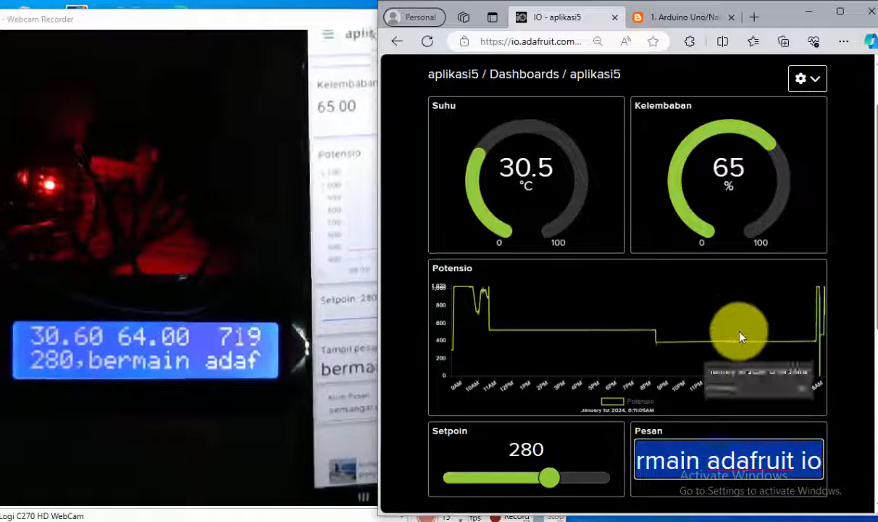
pyautogui.write('bermain iot')
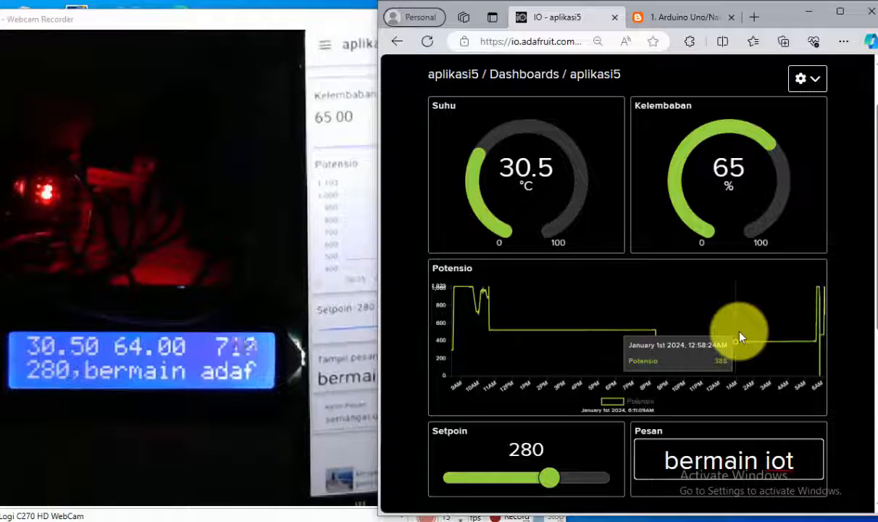
pyautogui.write(' ok')
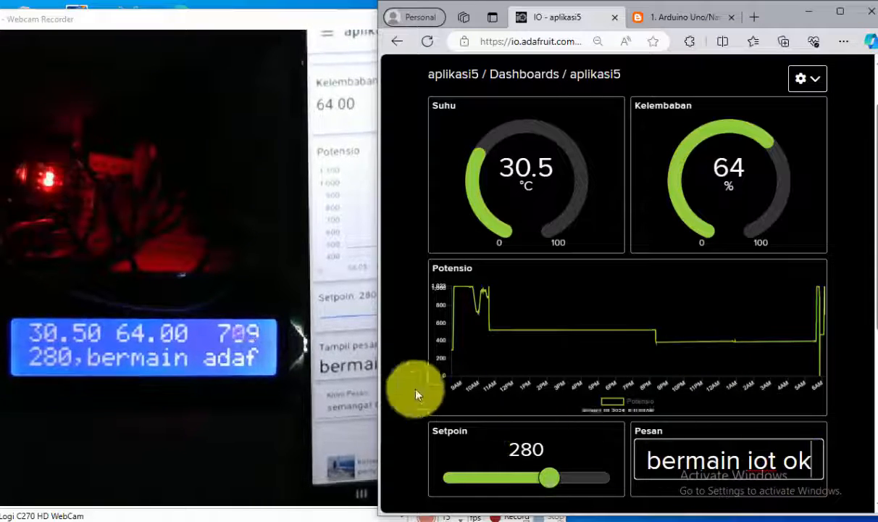
pyautogui.click(344, 396)
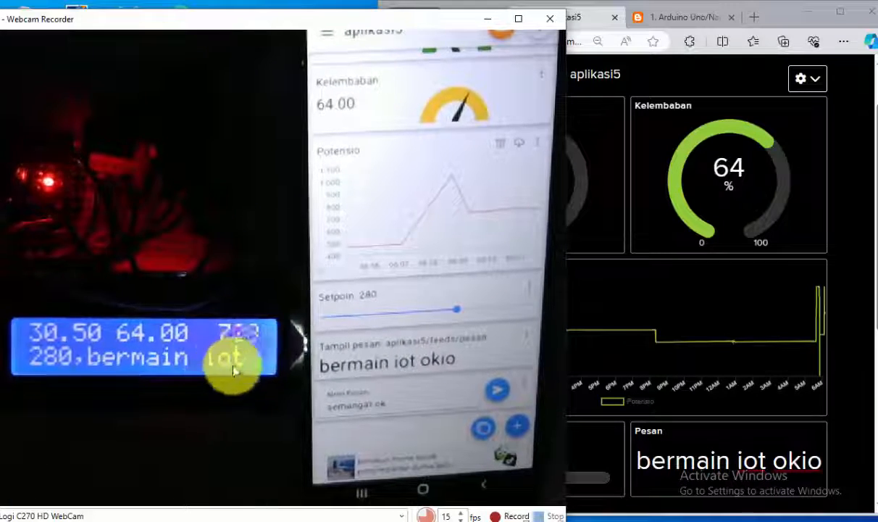
# Step: Change the web dashboard's Pesan message to "belajar mqtt" and check it on the LCD and phone
pyautogui.doubleClick(645, 455)
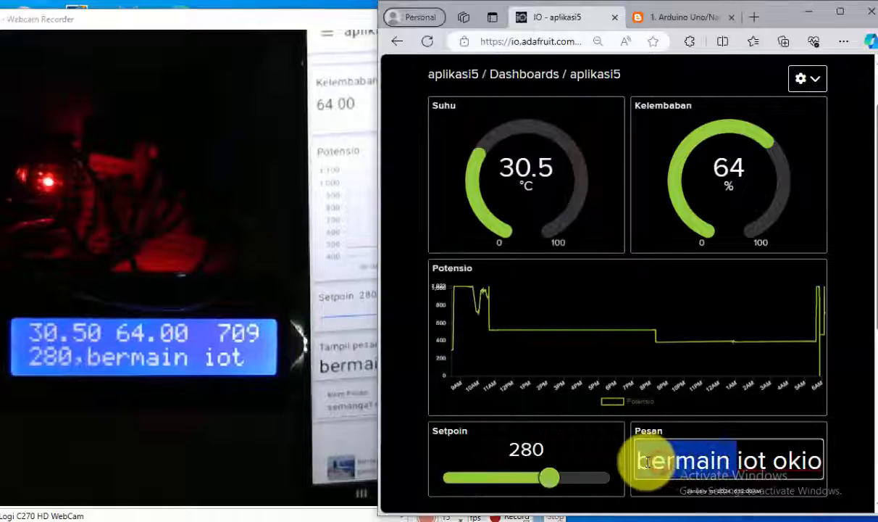
pyautogui.write('belajar')
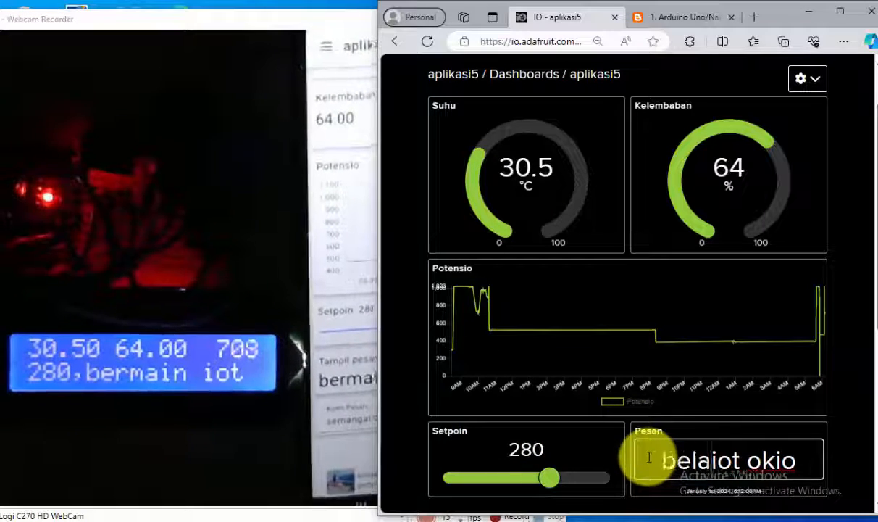
pyautogui.press('Delete')
pyautogui.press('Delete')
pyautogui.press('Delete')
pyautogui.press('Delete')
pyautogui.press('Delete')
pyautogui.press('Delete')
pyautogui.press('Delete')
pyautogui.press('Delete')
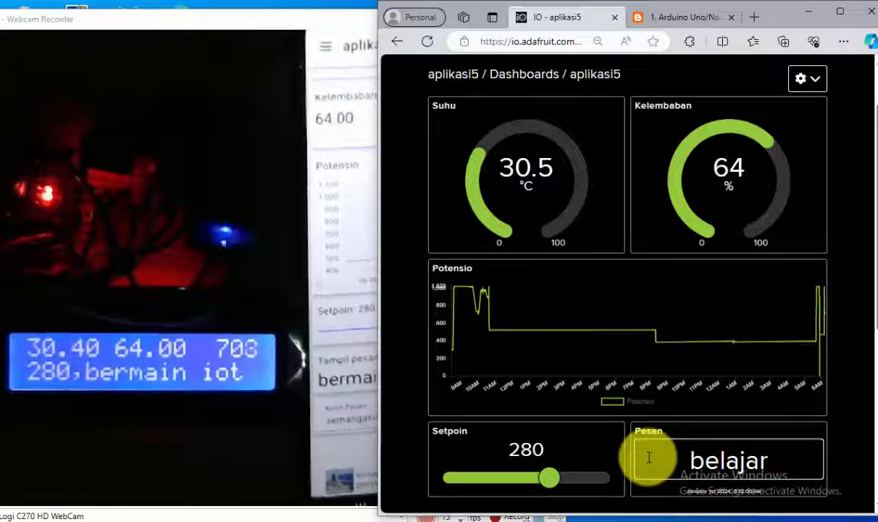
pyautogui.write('mqtt')
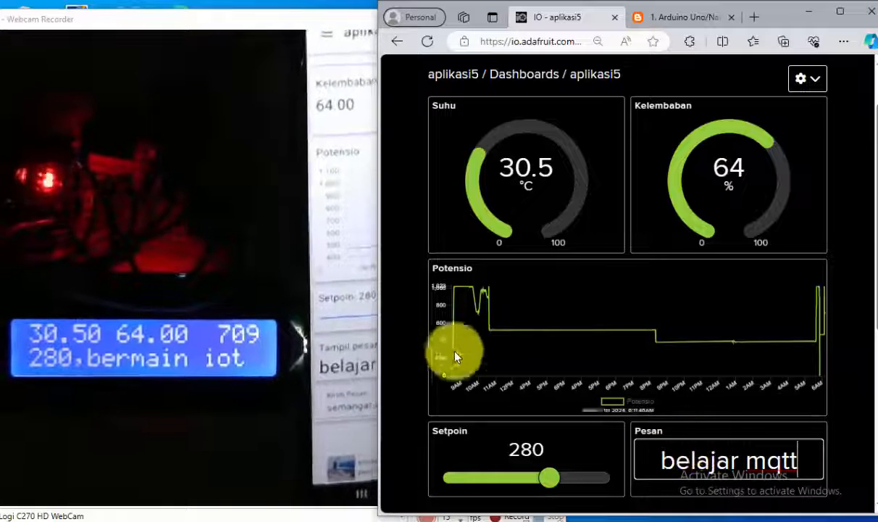
pyautogui.click(328, 93)
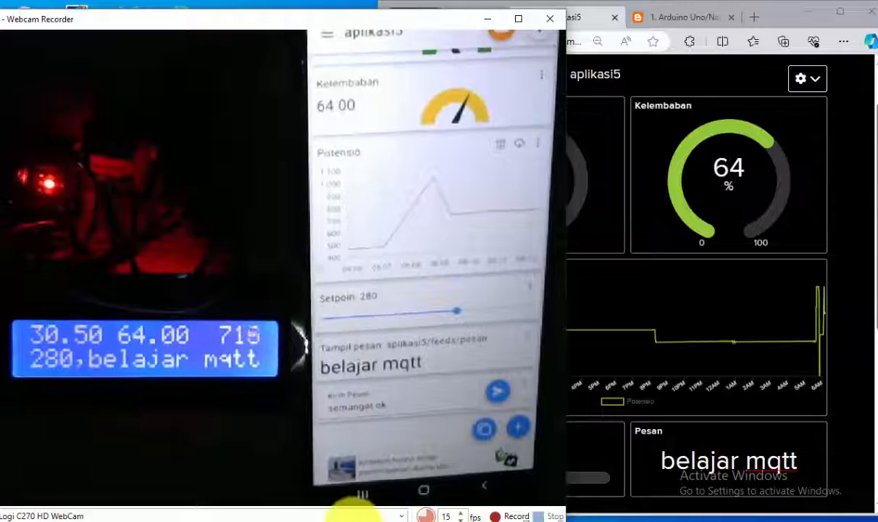
# Step: Replace the LabVIEW front panel's Pesan message with "semangat dan siap" and bring the webcam view forward to check it
pyautogui.click(350, 520)
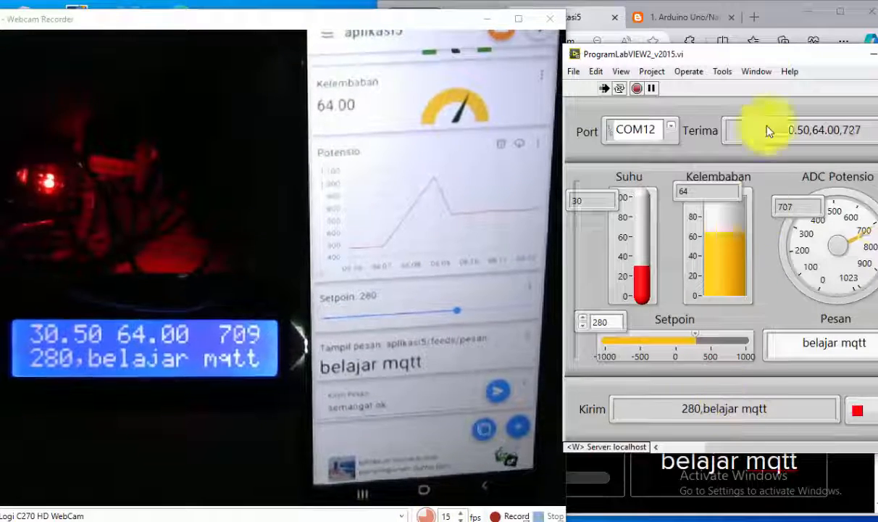
pyautogui.moveTo(759, 60); pyautogui.dragTo(617, 25)
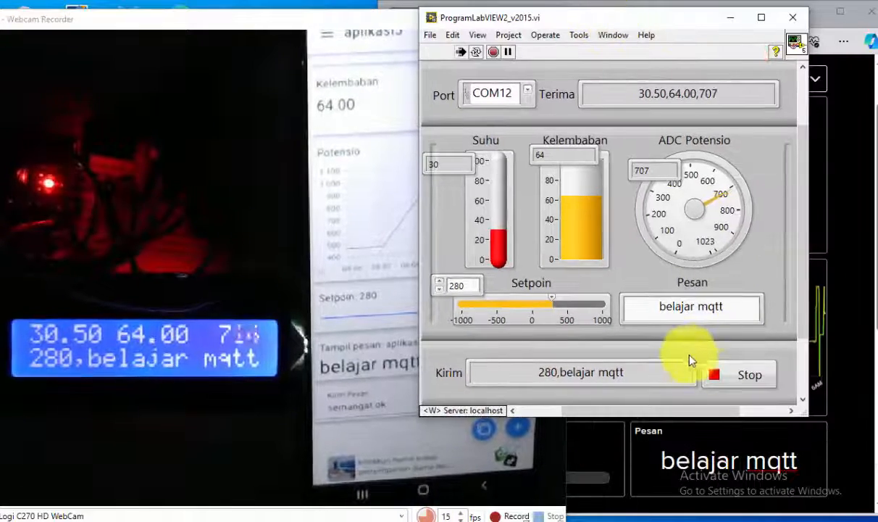
pyautogui.moveTo(731, 307); pyautogui.dragTo(631, 306)
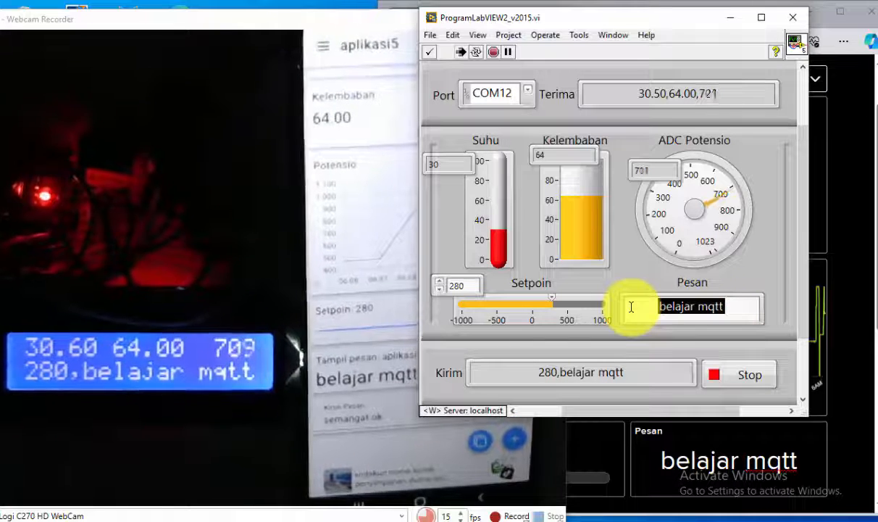
pyautogui.press('BackSpace')
pyautogui.write('semangat dan siap')
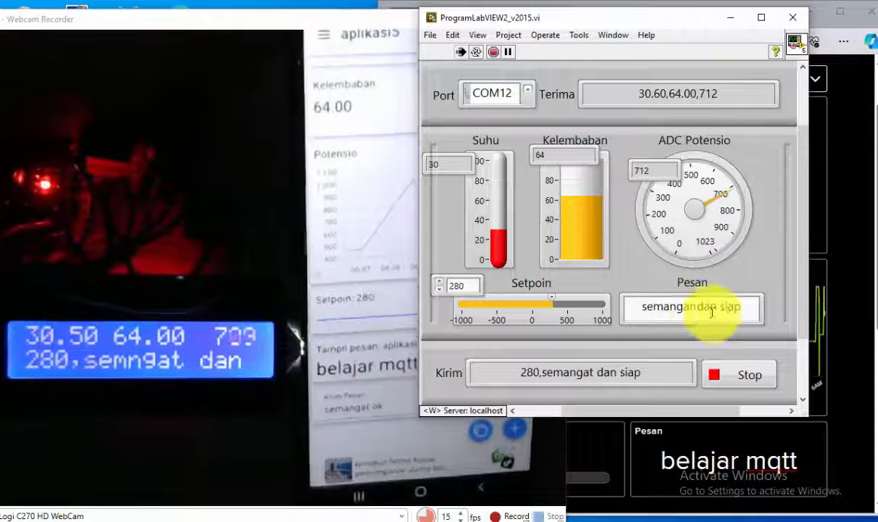
pyautogui.click(384, 300)
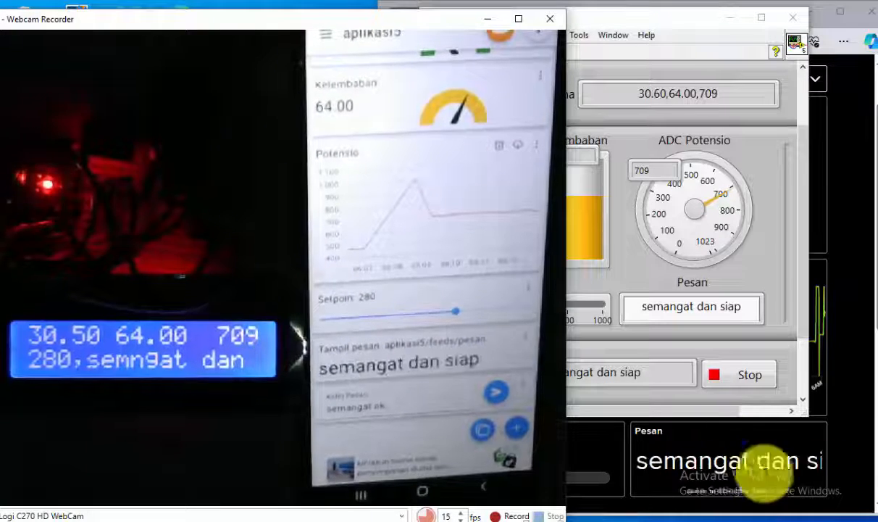
# Step: Arrange the webcam view and the LabVIEW VI window side by side so phone and front panel readings can be compared
pyautogui.click(734, 300)
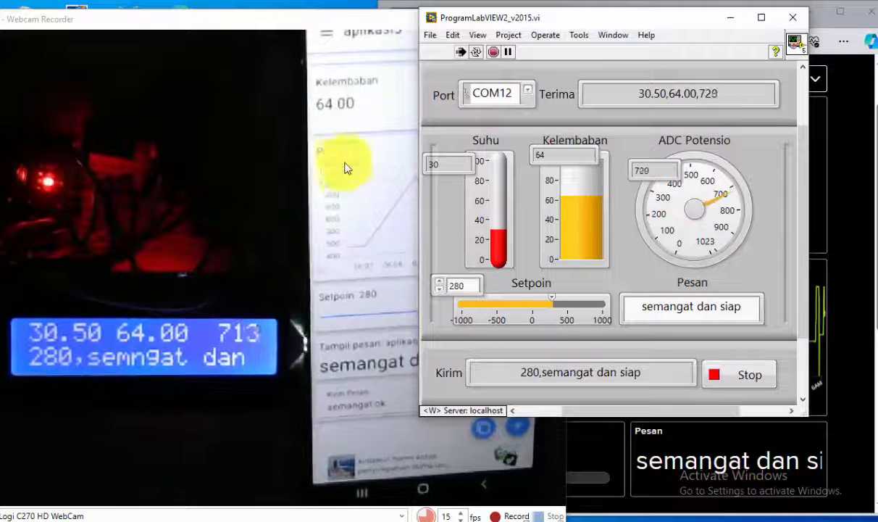
pyautogui.click(347, 135)
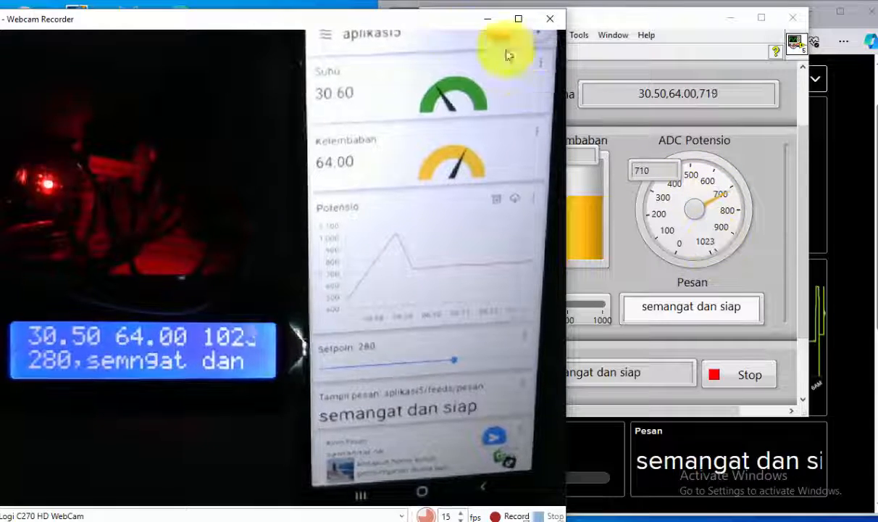
pyautogui.moveTo(373, 20); pyautogui.dragTo(262, 19)
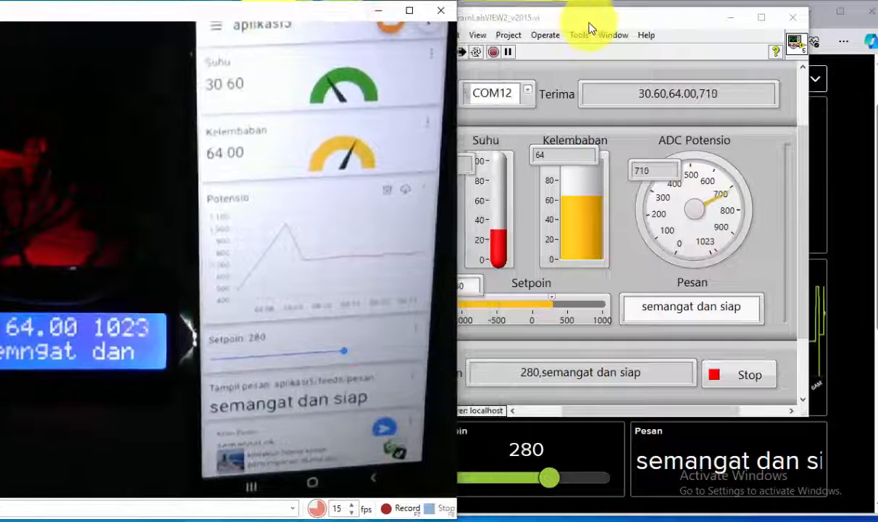
pyautogui.moveTo(545, 20); pyautogui.dragTo(491, 24)
pyautogui.moveTo(312, 15); pyautogui.dragTo(263, 17)
pyautogui.click(513, 21)
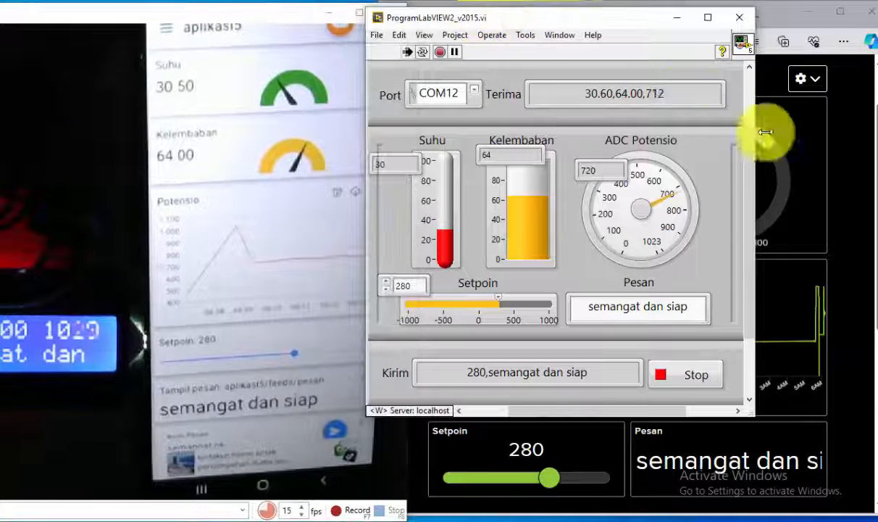
pyautogui.moveTo(637, 27); pyautogui.dragTo(665, 57)
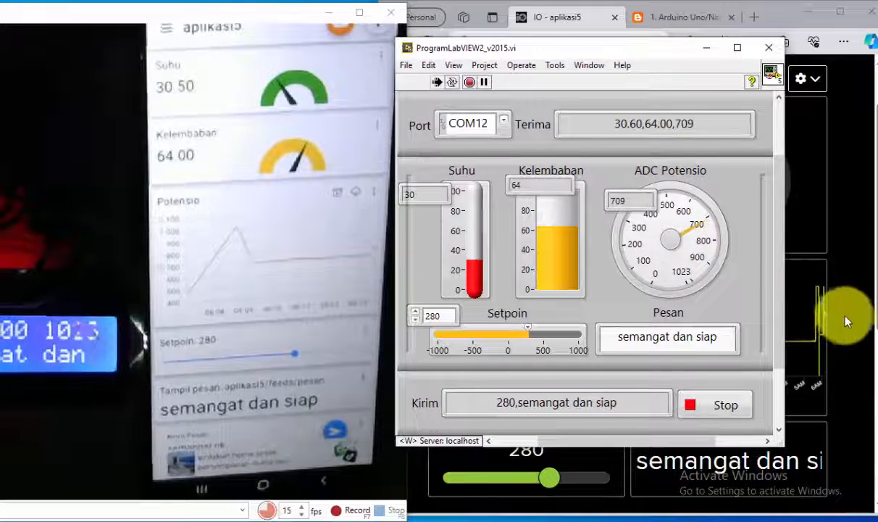
pyautogui.moveTo(260, 22); pyautogui.dragTo(291, 20)
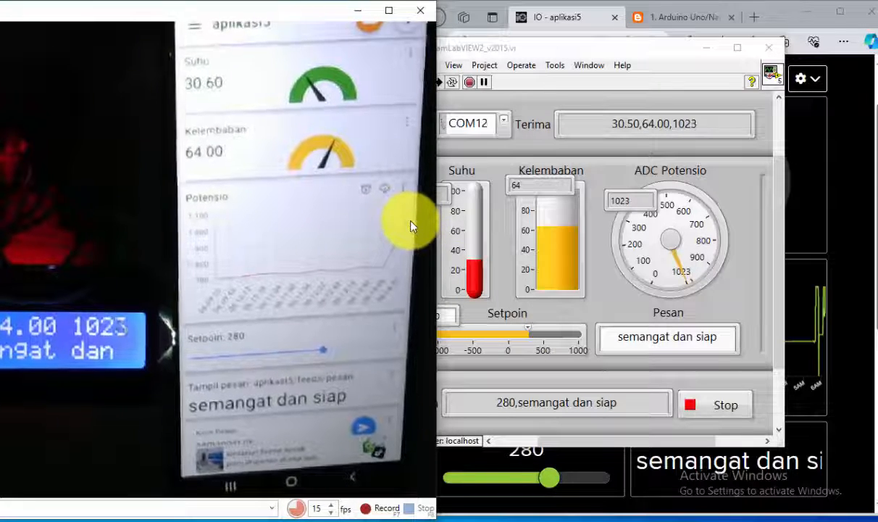
# Step: Switch to the Adafruit IO dashboard, reload it, and examine the latest values on the Potensio chart
pyautogui.click(840, 337)
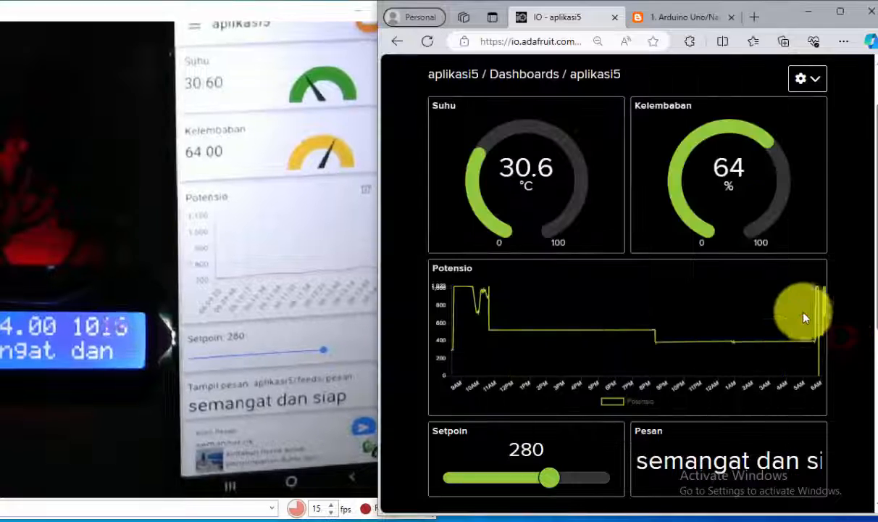
pyautogui.click(429, 44)
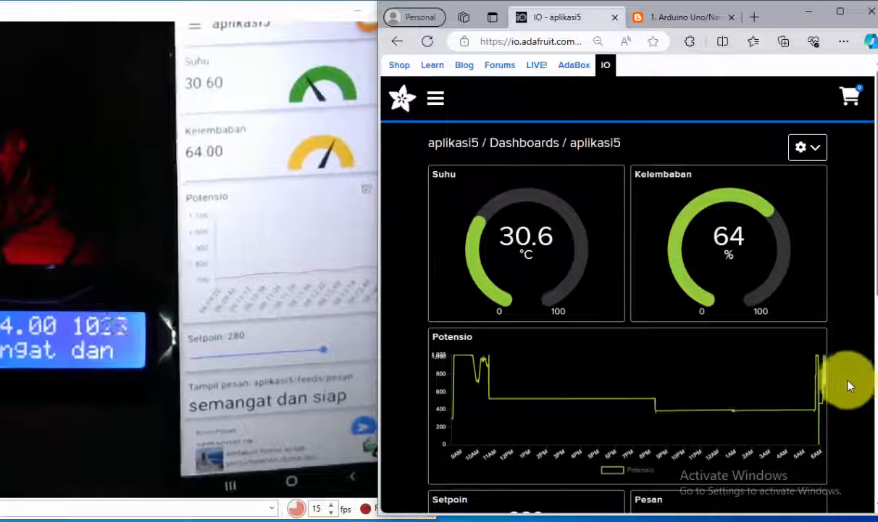
pyautogui.moveTo(827, 376)
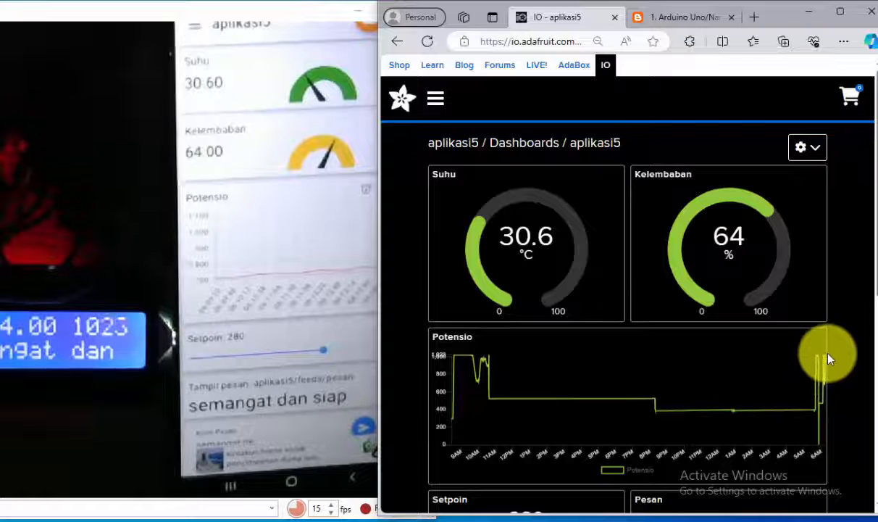
pyautogui.moveTo(829, 361)
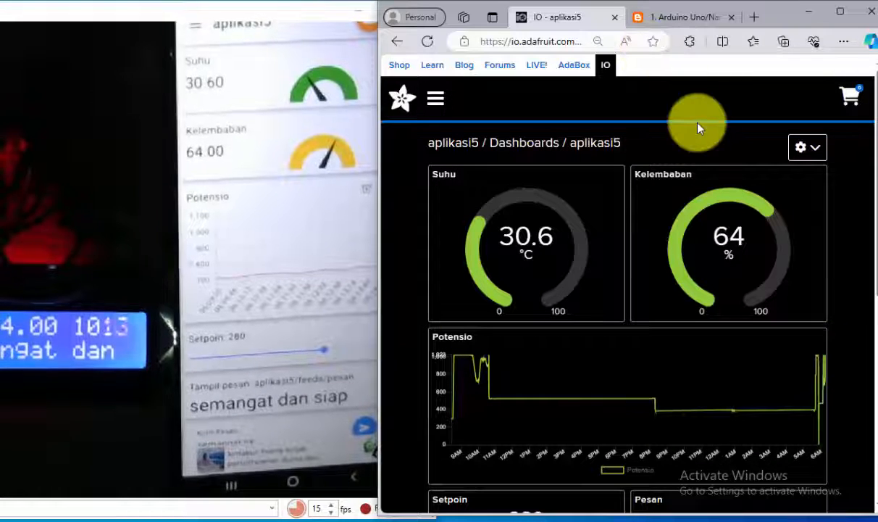
# Step: Compare the readings on the webcam view, LabVIEW front panel and web dashboard, and reposition the webcam view to expose the whole LCD
pyautogui.click(104, 243)
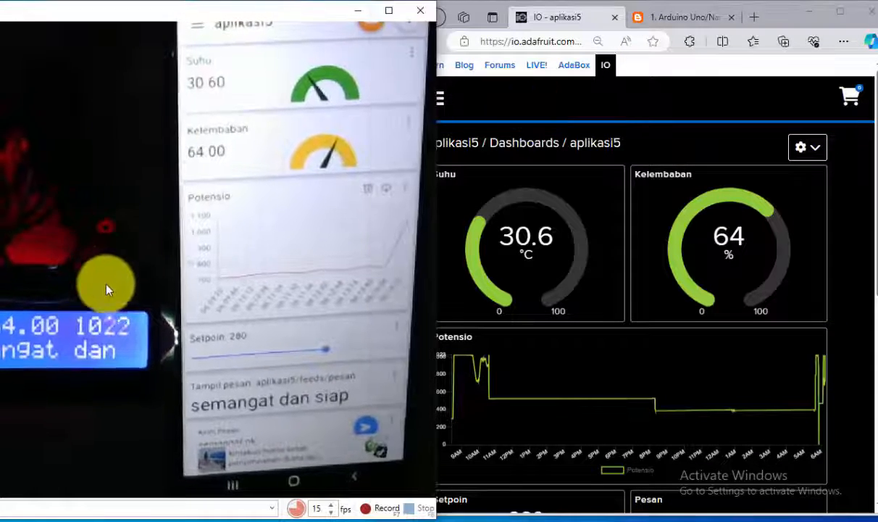
pyautogui.moveTo(167, 12); pyautogui.dragTo(234, 17)
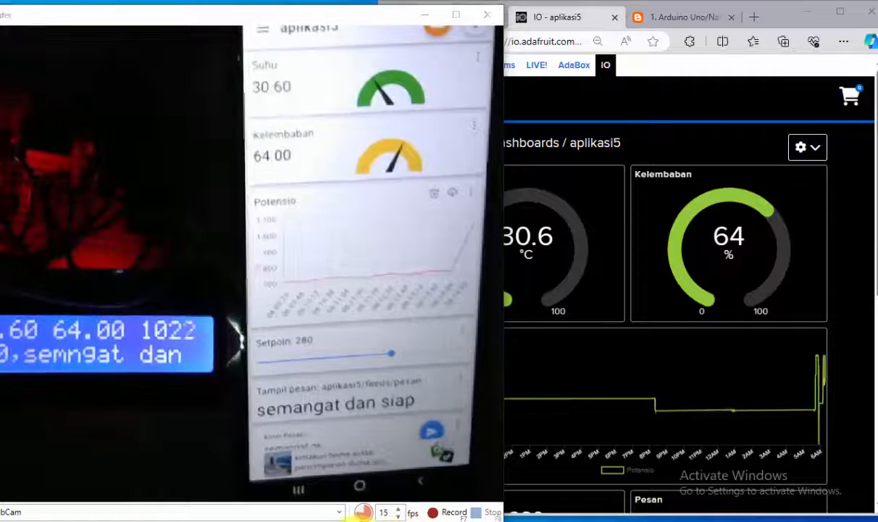
pyautogui.click(406, 520)
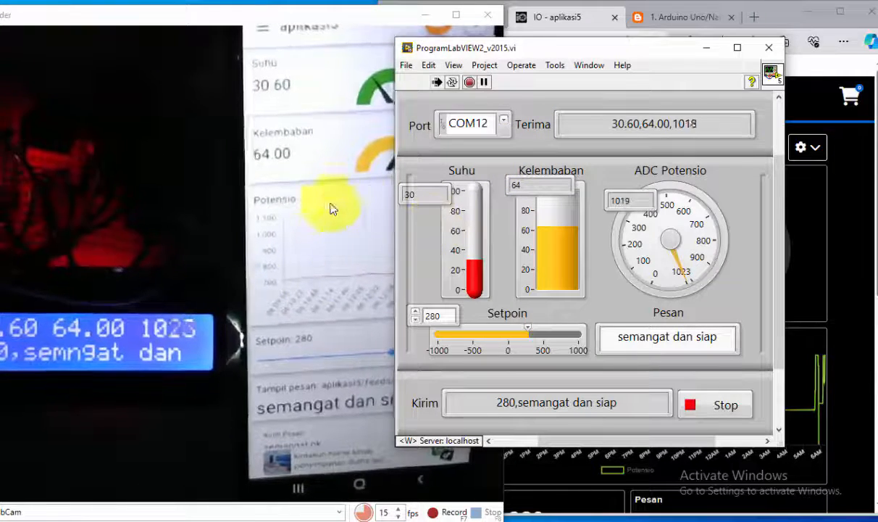
pyautogui.click(821, 203)
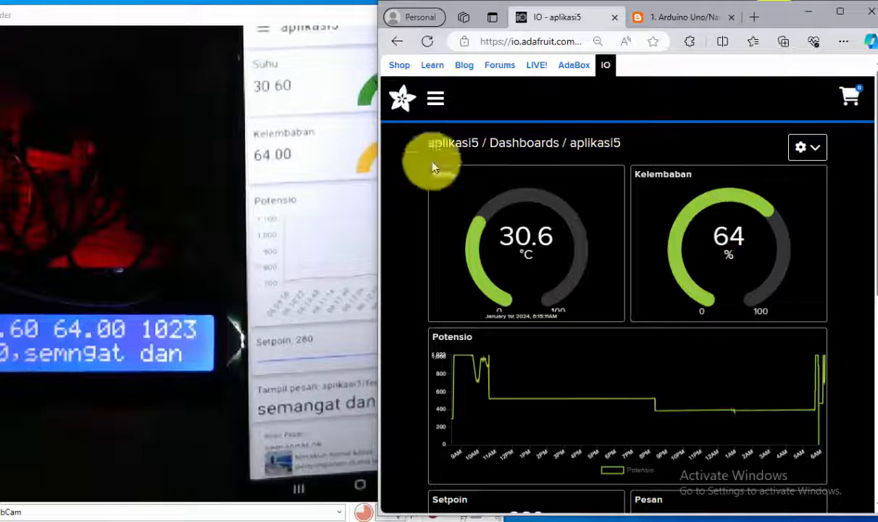
pyautogui.click(314, 68)
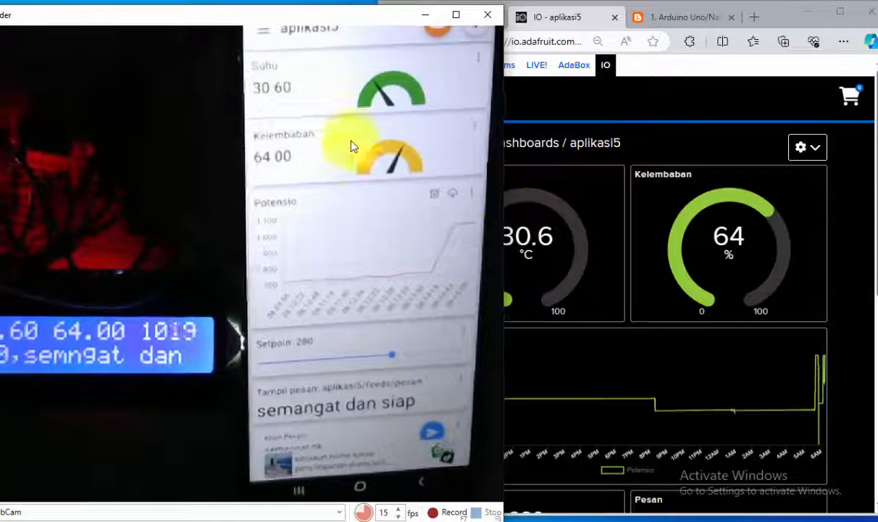
pyautogui.moveTo(237, 17); pyautogui.dragTo(322, 20)
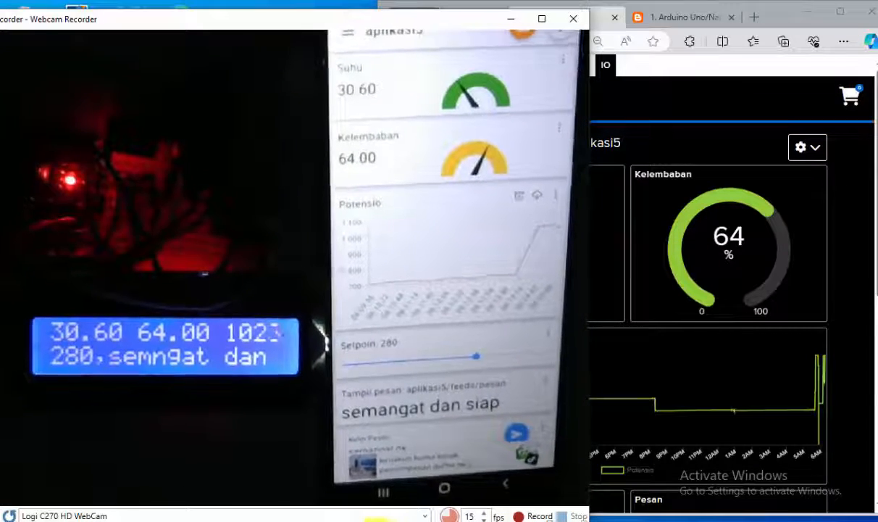
# Step: Switch to the "1. Arduino Uno/Nano/Mega" blog page in the browser, maximize the window, and return to the article's beginning
pyautogui.click(319, 518)
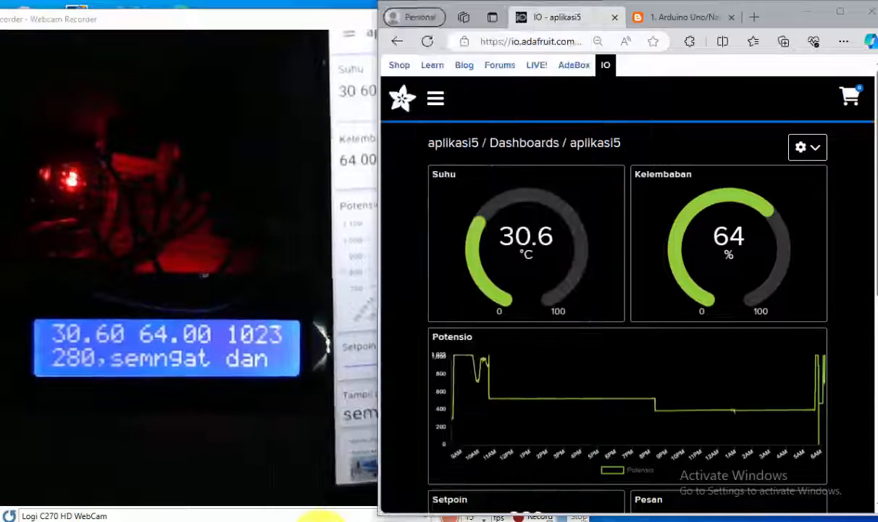
pyautogui.click(681, 16)
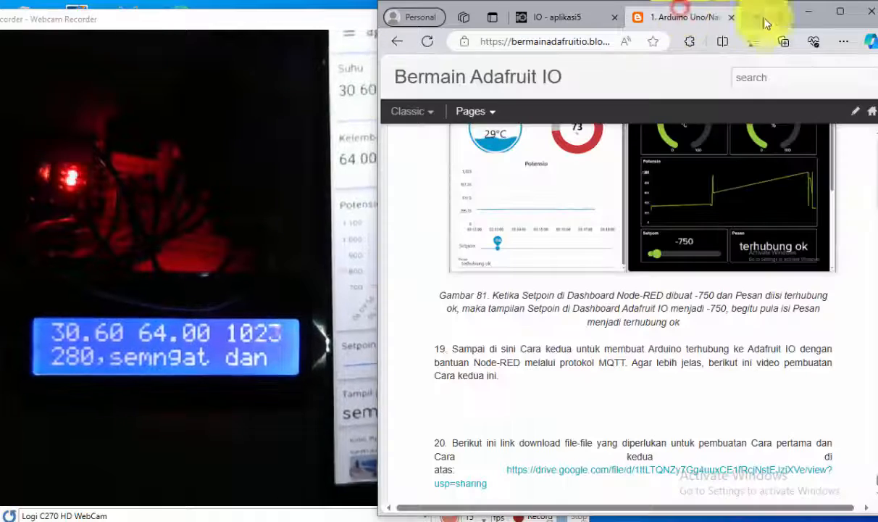
pyautogui.click(841, 13)
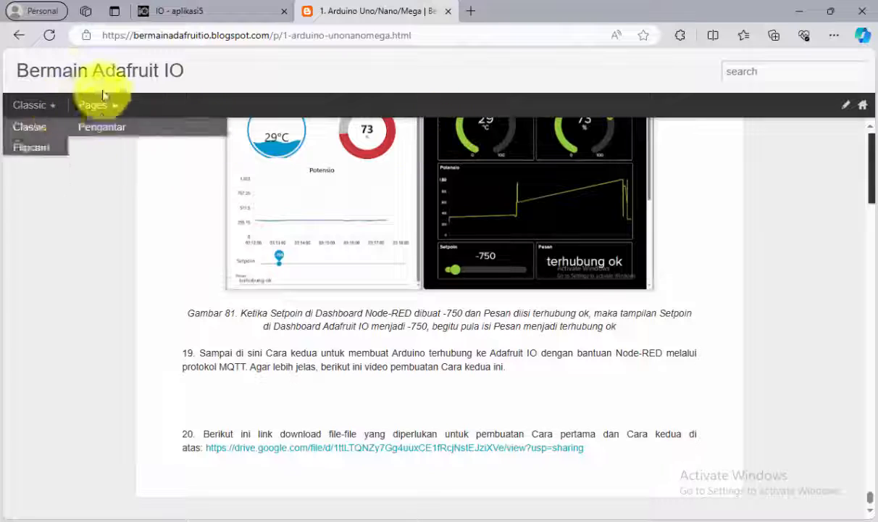
pyautogui.moveTo(95, 105)
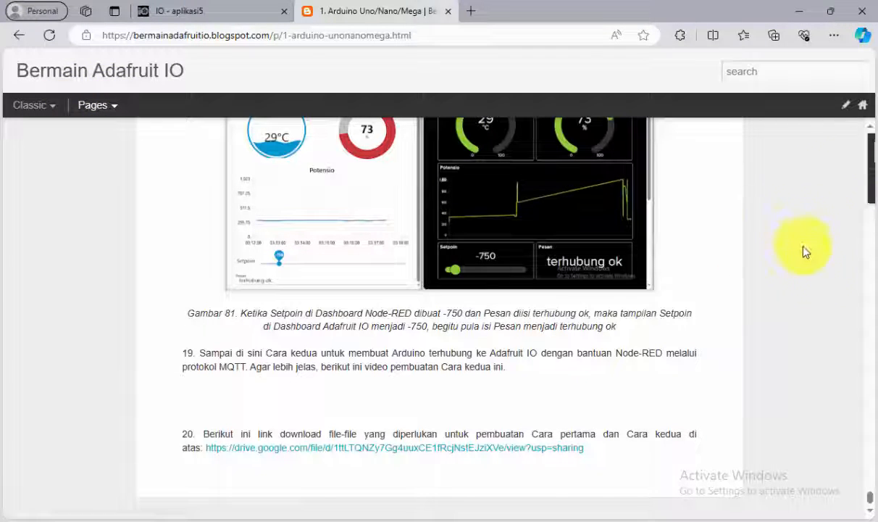
pyautogui.moveTo(874, 200); pyautogui.dragTo(858, 104)
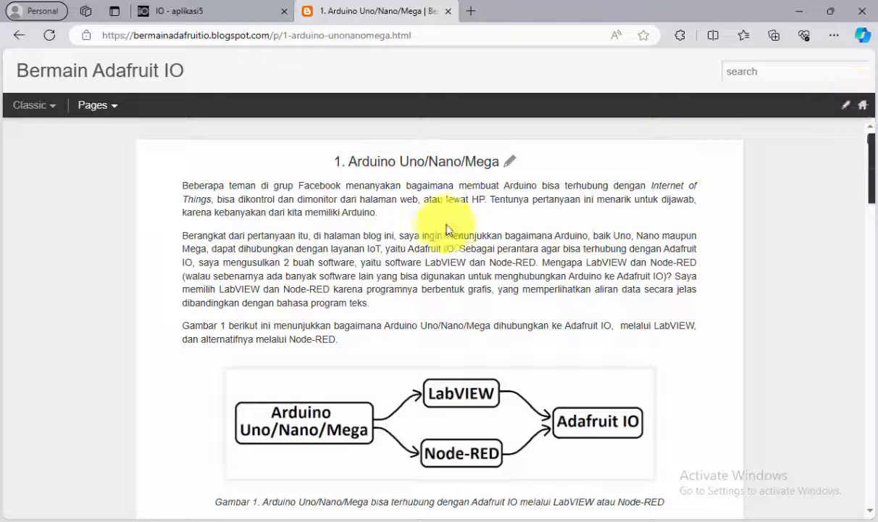
# Step: Review the article's diagrams, circuits, code and LabVIEW instructions, and open the Google Drive download link in item 20
pyautogui.scroll(-7, 790, 174)
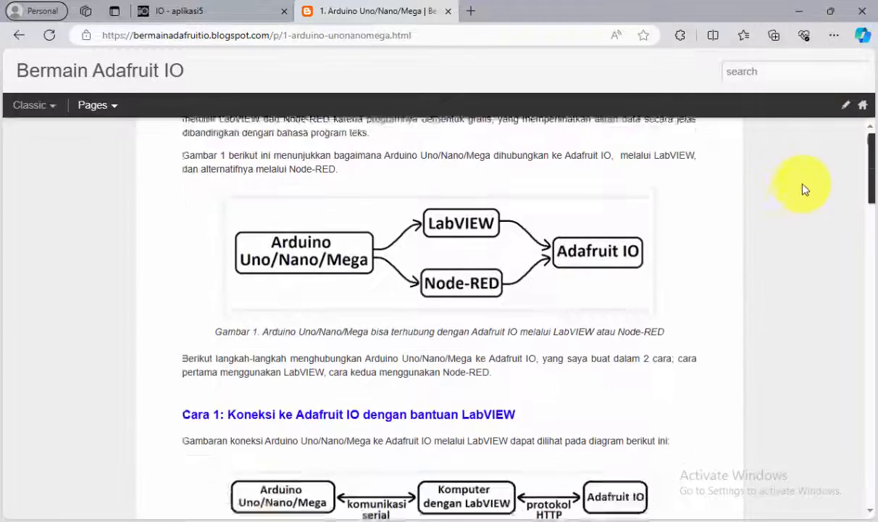
pyautogui.scroll(-20, 868, 290)
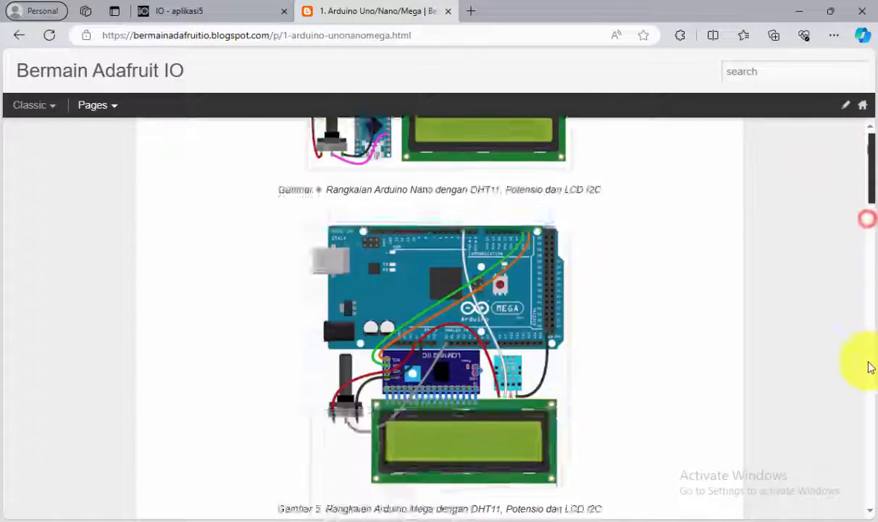
pyautogui.scroll(-15, 866, 364)
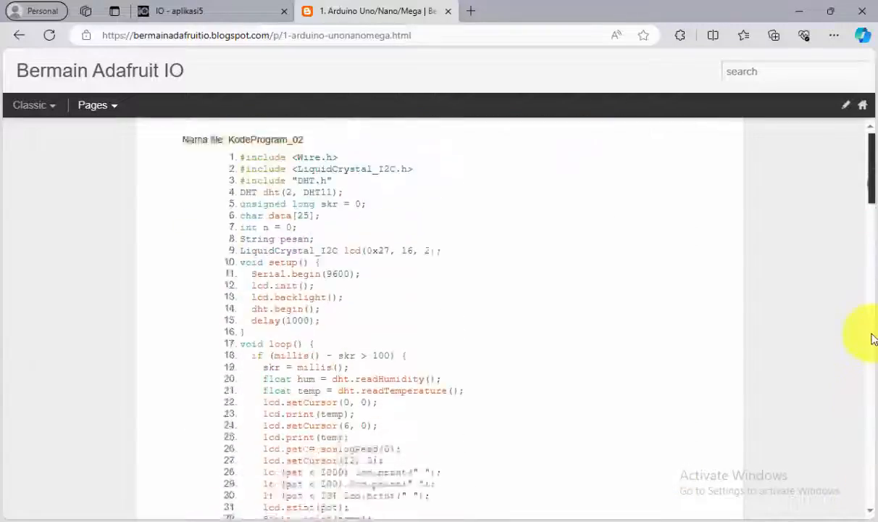
pyautogui.scroll(-18, 870, 308)
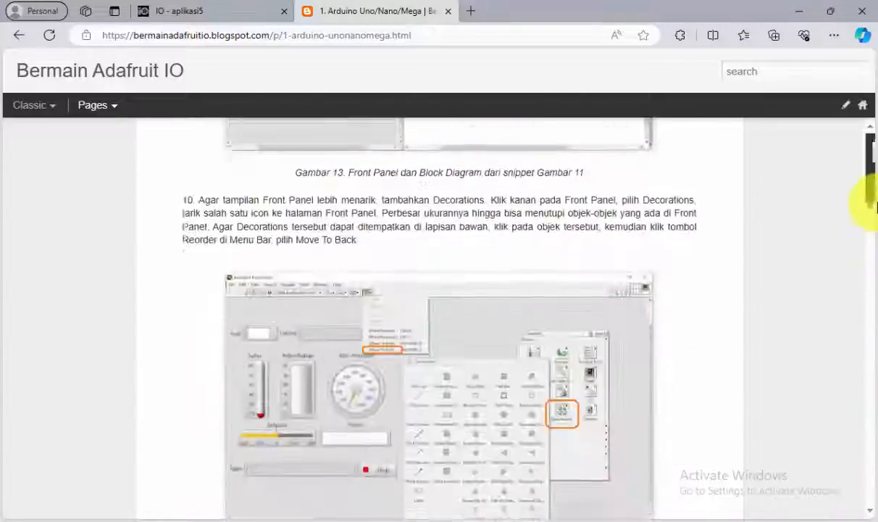
pyautogui.moveTo(872, 211); pyautogui.dragTo(869, 504)
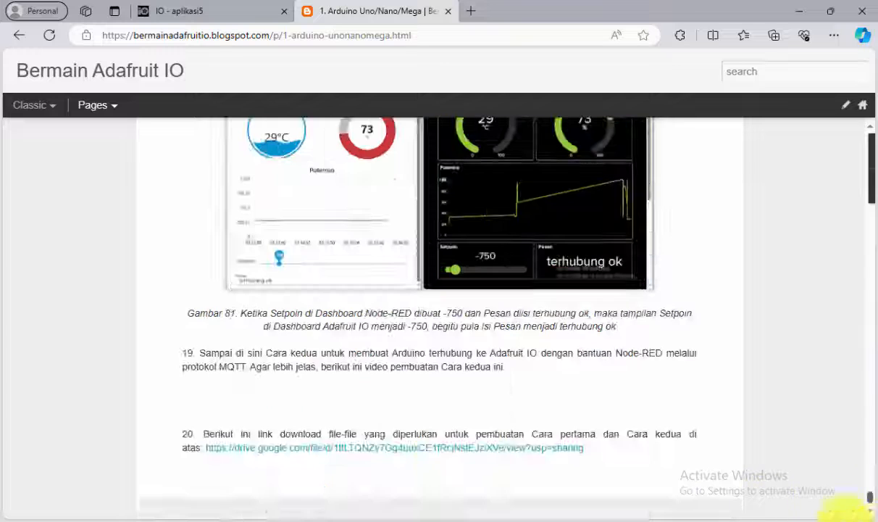
pyautogui.click(380, 452)
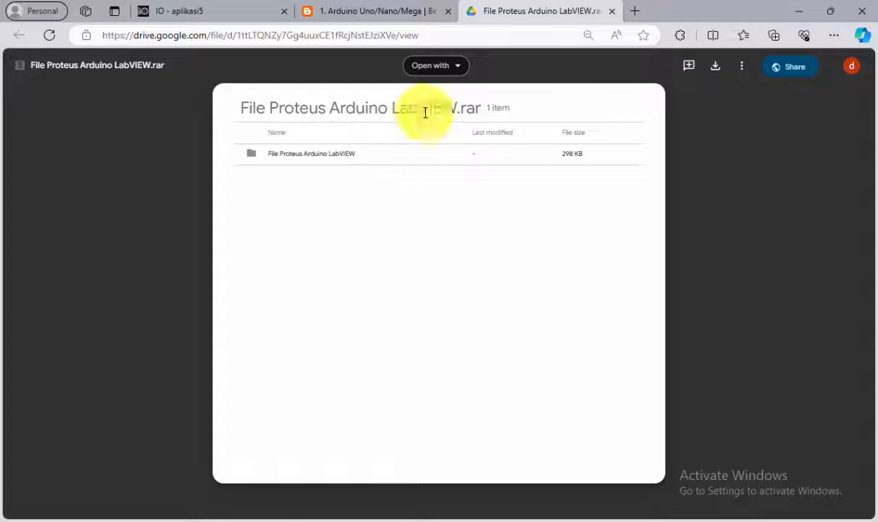
pyautogui.click(369, 15)
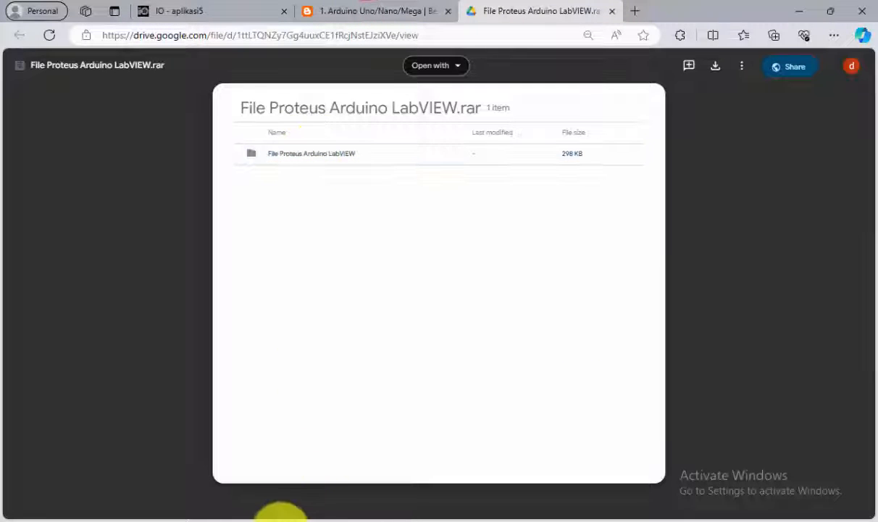
# Step: Open the File Proteus Arduino LabVIEW folder in File Explorer
pyautogui.click(337, 521)
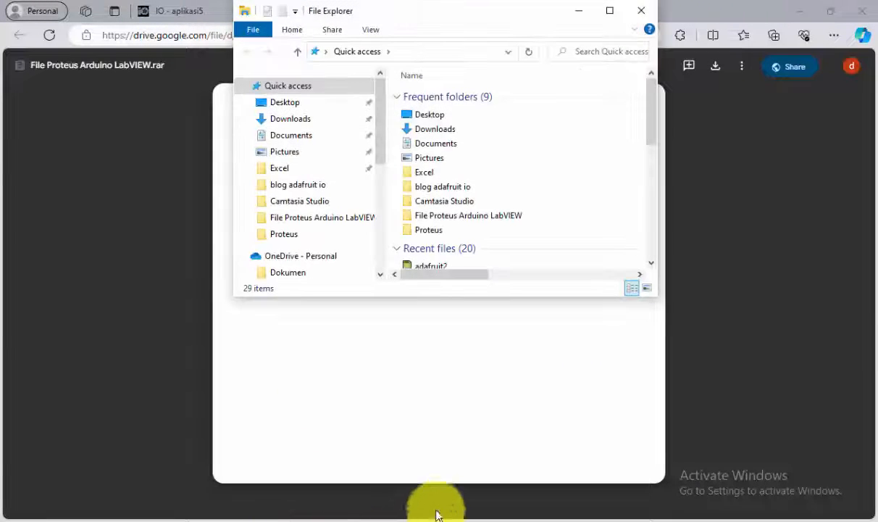
pyautogui.doubleClick(422, 218)
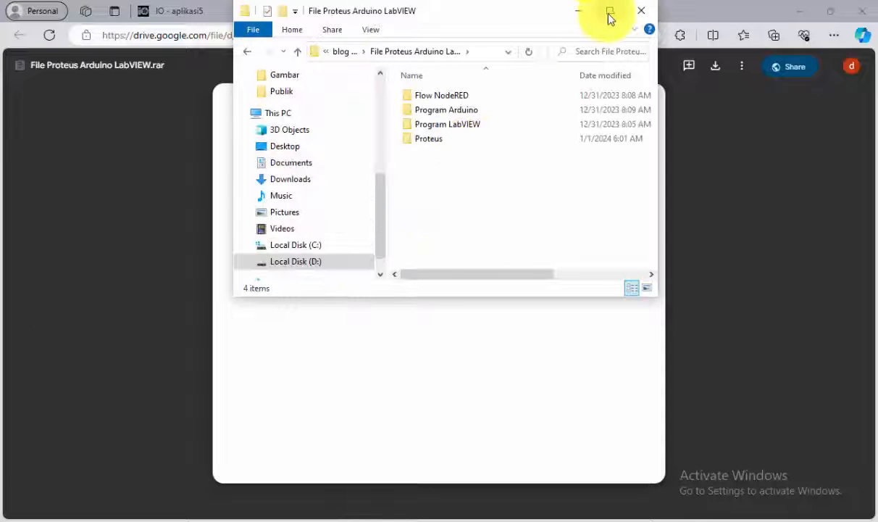
# Step: Maximize the folder window and open the RangkaianArduino2 project from the Proteus subfolder
pyautogui.click(609, 11)
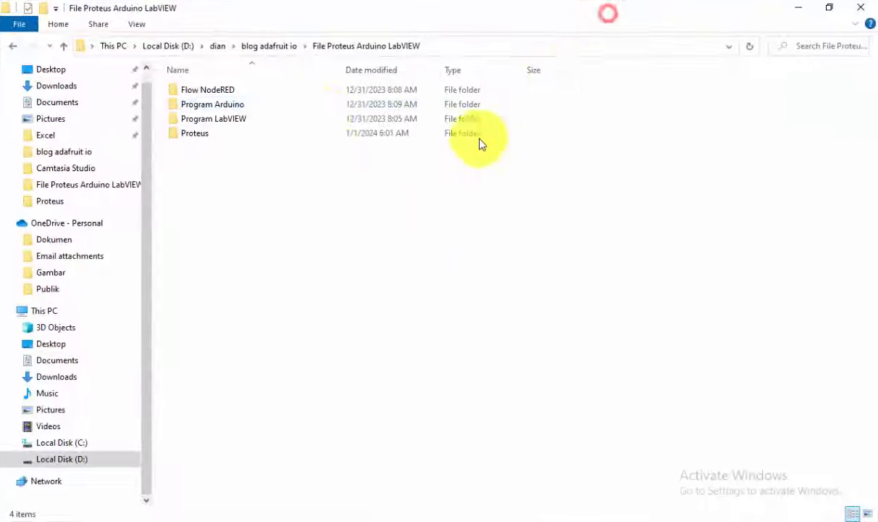
pyautogui.click(222, 109)
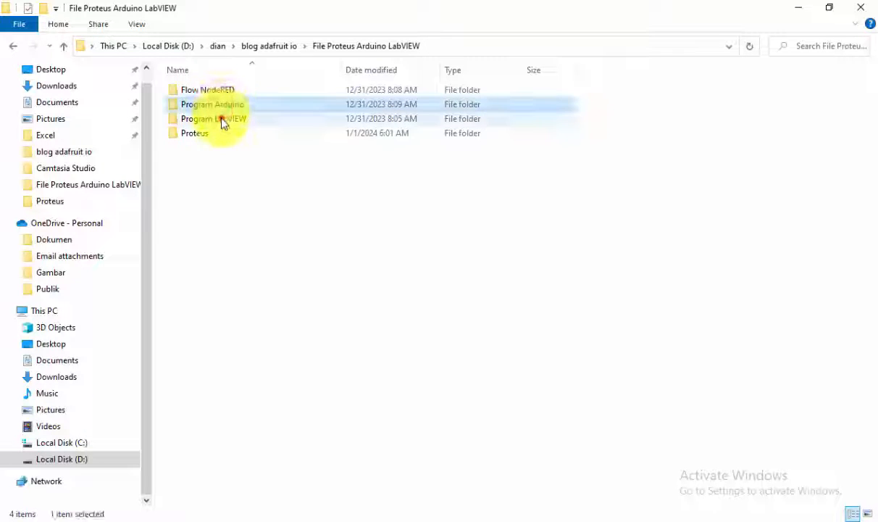
pyautogui.click(222, 122)
pyautogui.click(198, 138)
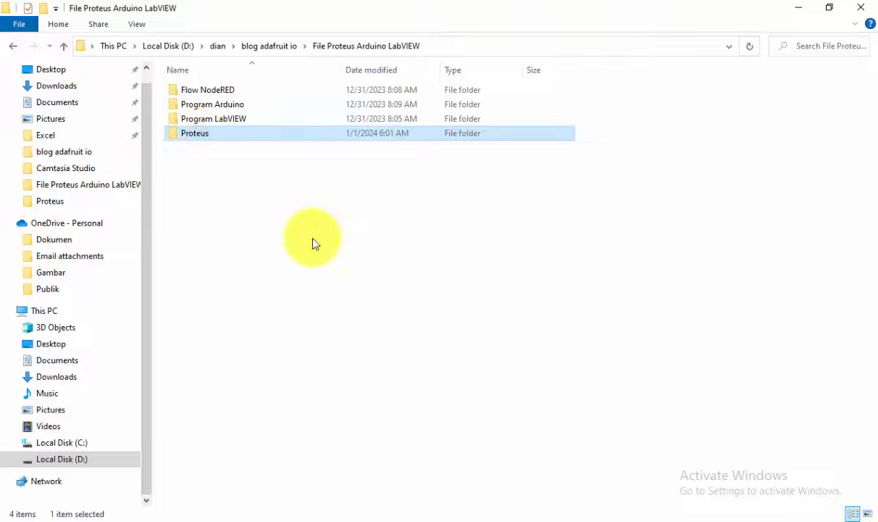
pyautogui.doubleClick(199, 138)
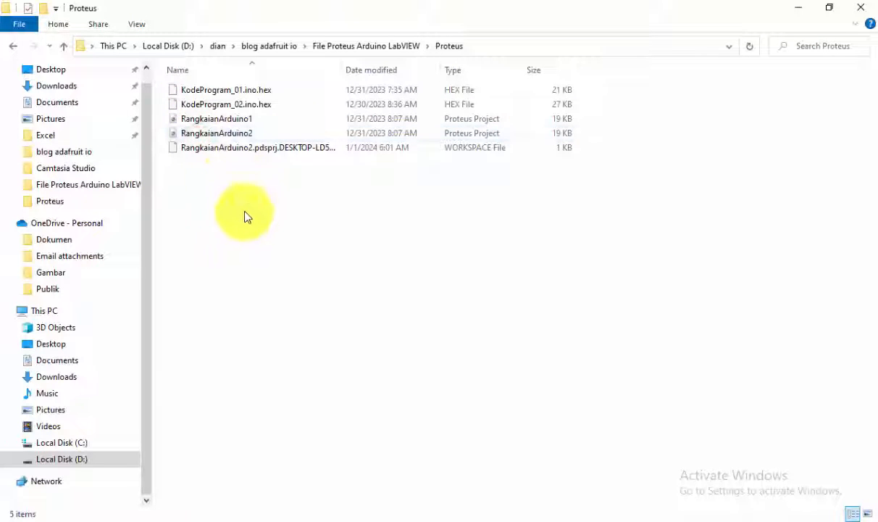
pyautogui.doubleClick(207, 135)
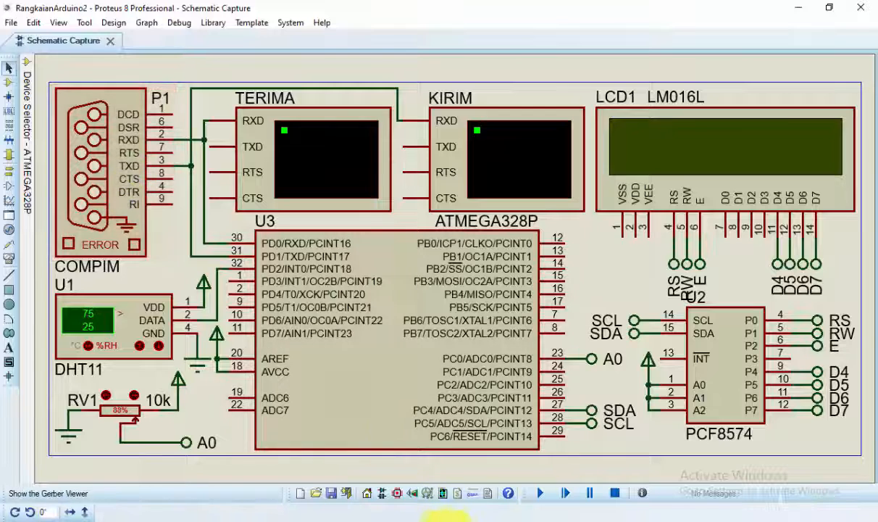
# Step: Check the com0com port pairs in Device Manager and set the COMPIM component's physical port to COM2 in the schematic
pyautogui.click(445, 521)
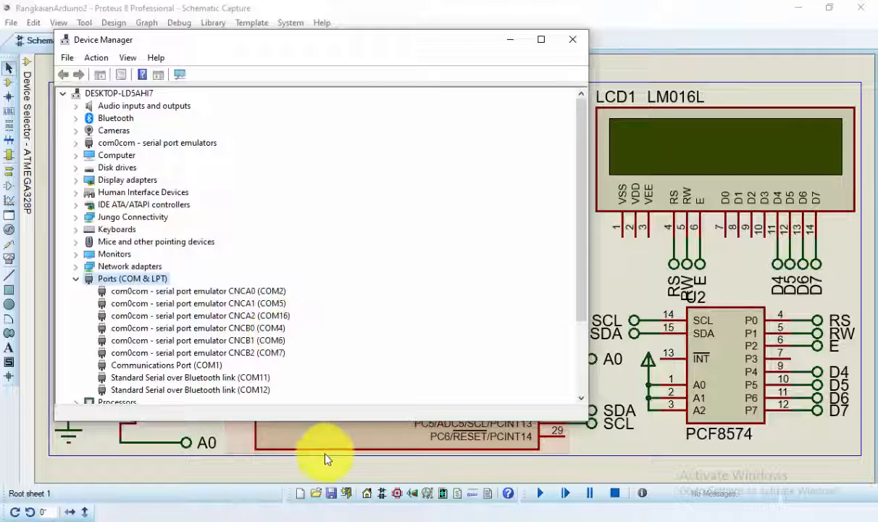
pyautogui.click(234, 458)
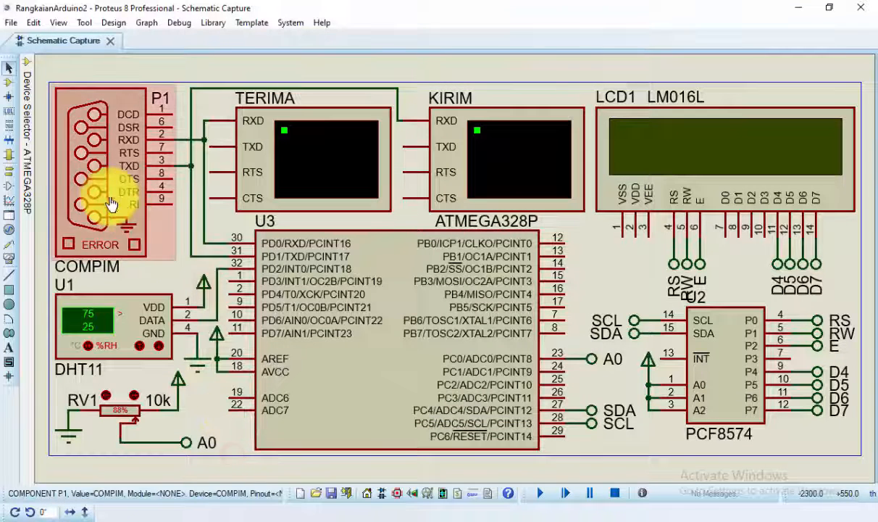
pyautogui.doubleClick(102, 174)
pyautogui.click(487, 178)
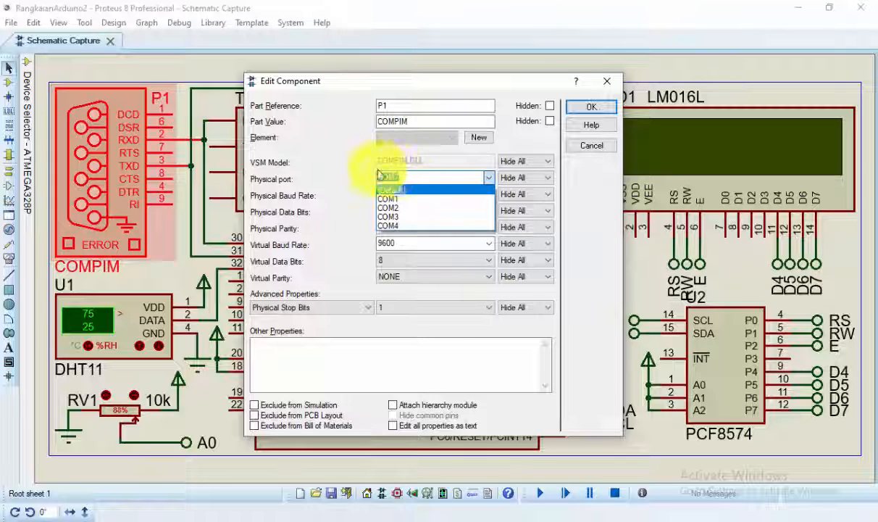
pyautogui.click(403, 208)
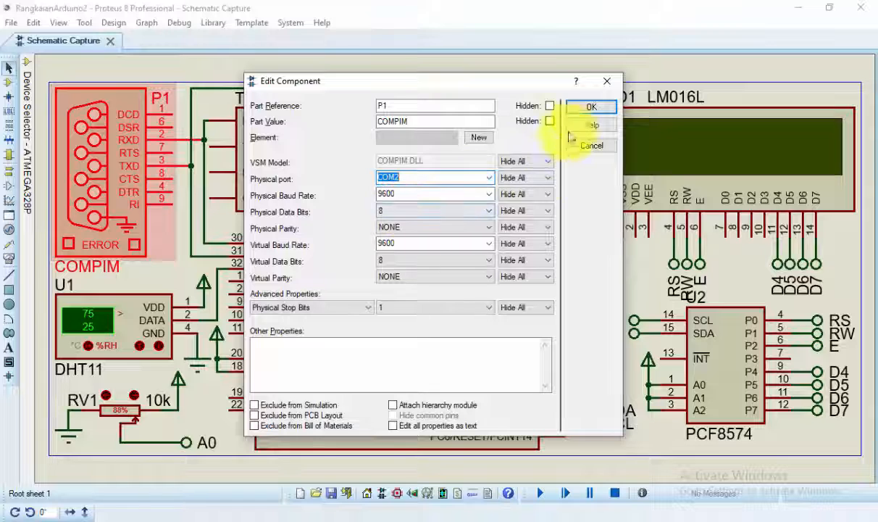
pyautogui.click(589, 109)
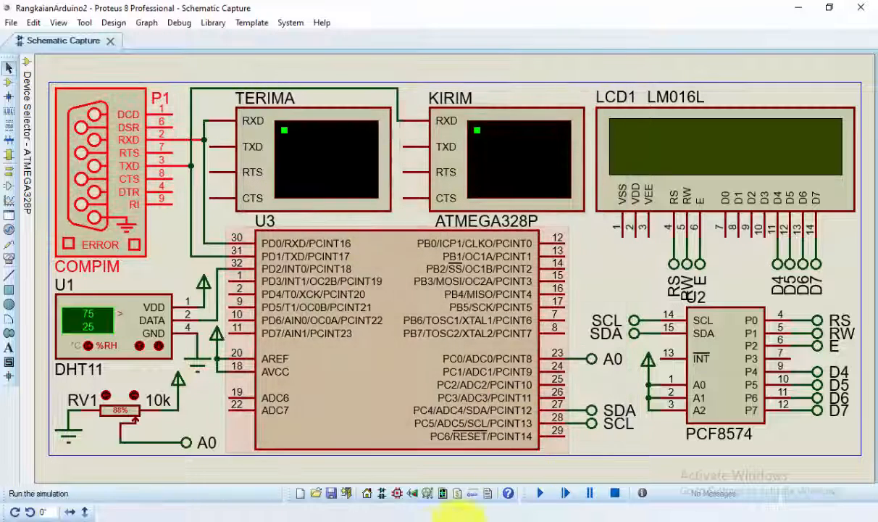
# Step: Switch to the LabVIEW front panel, stop the running VI, set its port to COM4 and run it again
pyautogui.click(375, 516)
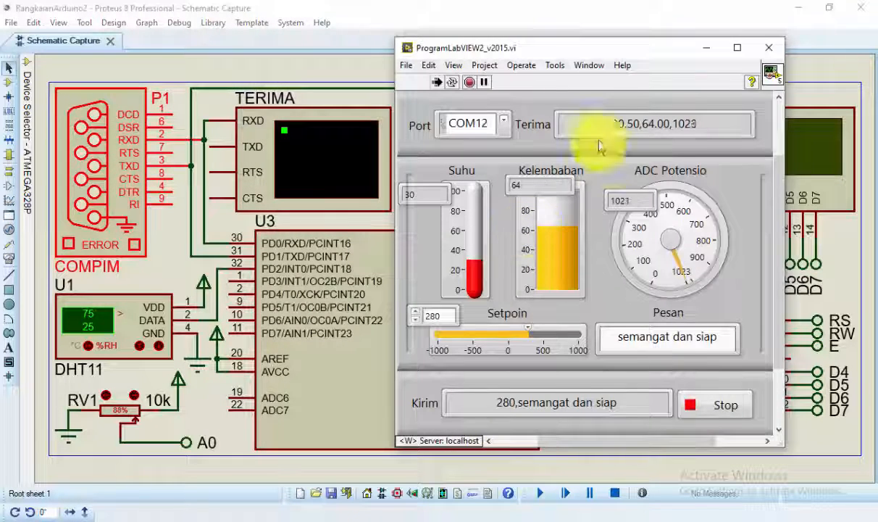
pyautogui.click(725, 406)
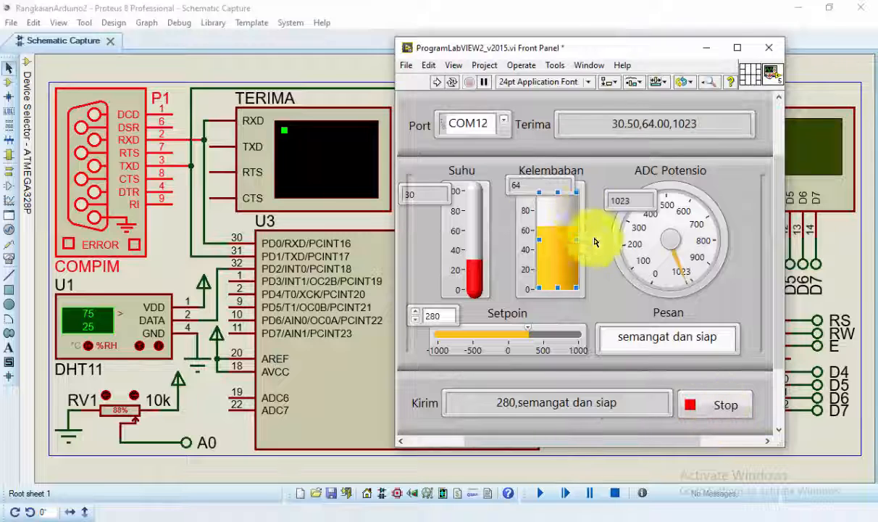
pyautogui.click(504, 124)
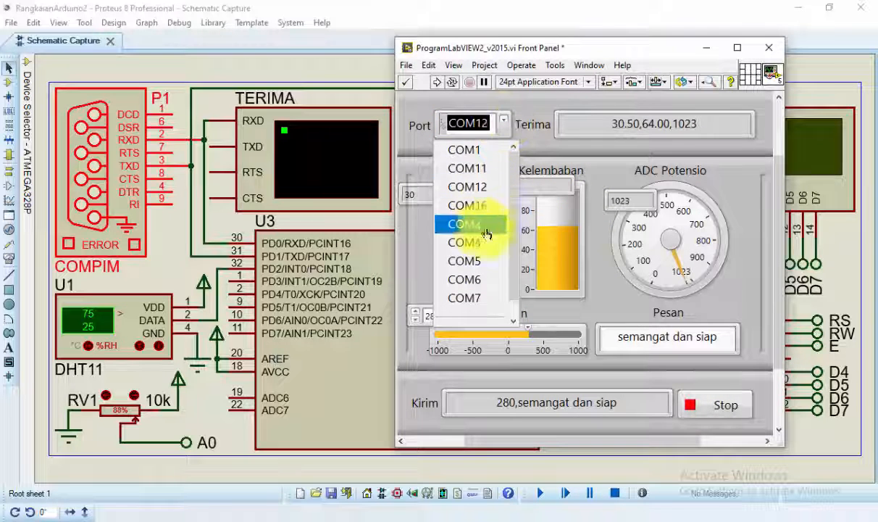
pyautogui.click(484, 243)
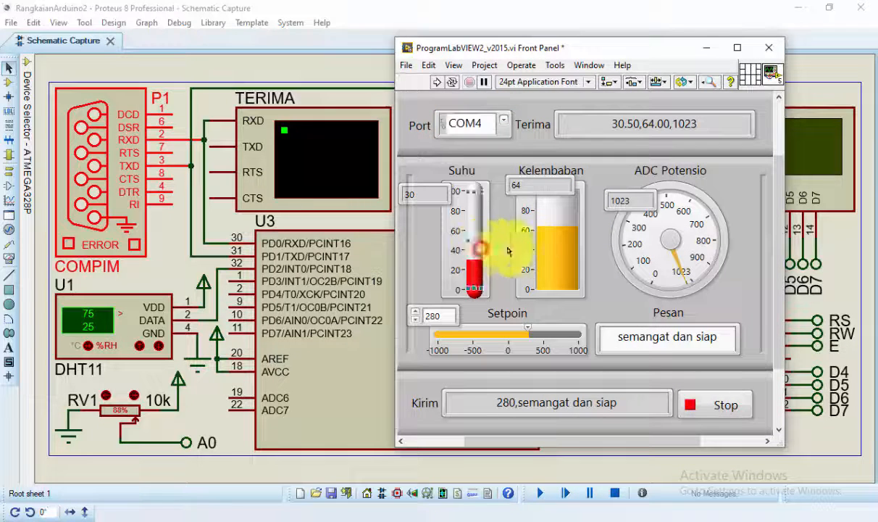
pyautogui.click(437, 82)
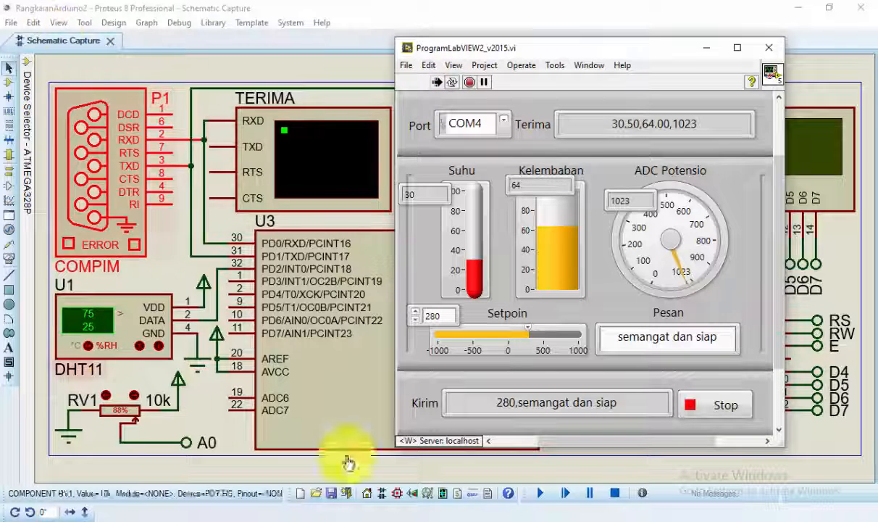
# Step: Run the Proteus simulation, narrow the TERIMA and KIRIM virtual terminals, and place them side by side clear of the LCD
pyautogui.click(536, 499)
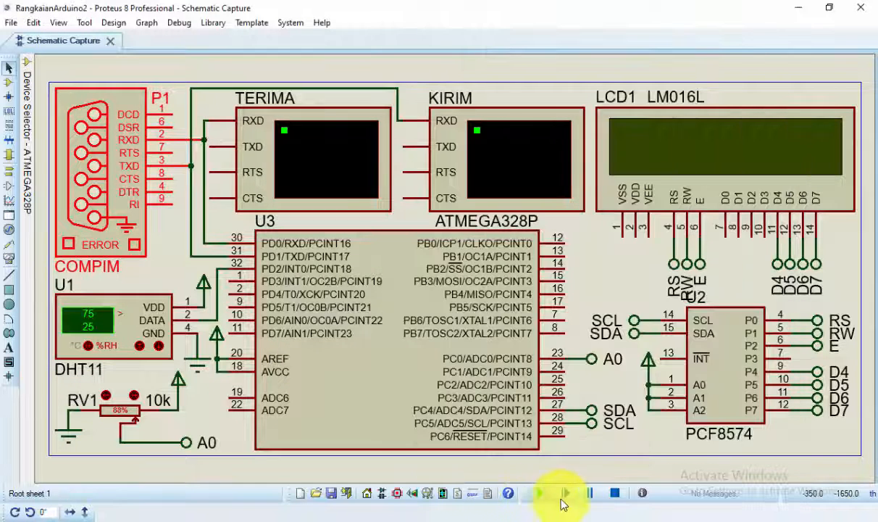
pyautogui.moveTo(224, 134); pyautogui.dragTo(565, 102)
pyautogui.moveTo(216, 119); pyautogui.dragTo(361, 278)
pyautogui.moveTo(392, 321); pyautogui.dragTo(358, 319)
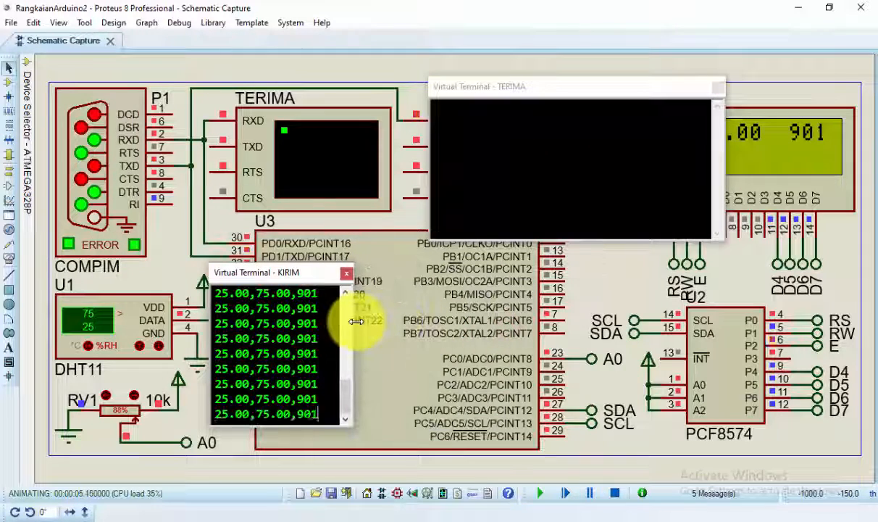
pyautogui.moveTo(279, 273); pyautogui.dragTo(451, 273)
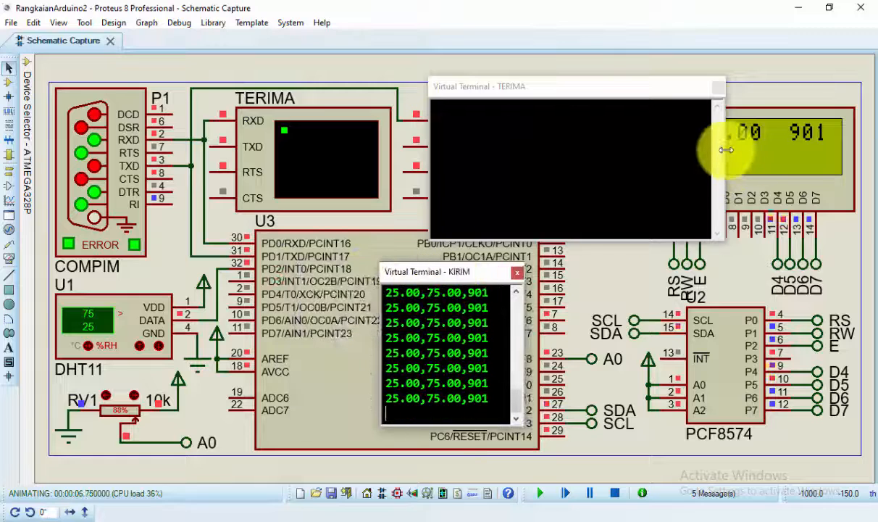
pyautogui.moveTo(725, 147); pyautogui.dragTo(562, 143)
pyautogui.moveTo(505, 87); pyautogui.dragTo(334, 63)
pyautogui.click(440, 279)
pyautogui.moveTo(440, 281); pyautogui.dragTo(498, 64)
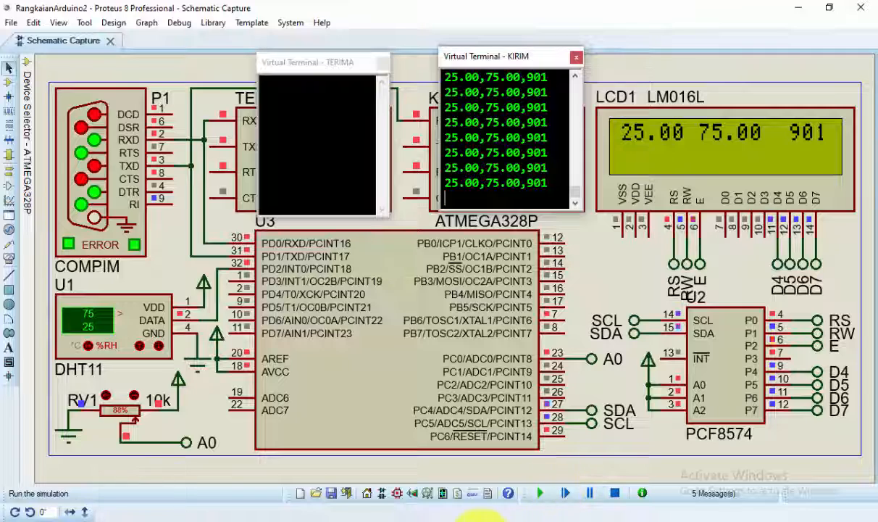
# Step: Compare the phone dashboard in the webcam view with the simulated LCD and LabVIEW front panel, and minimize the webcam view
pyautogui.click(408, 520)
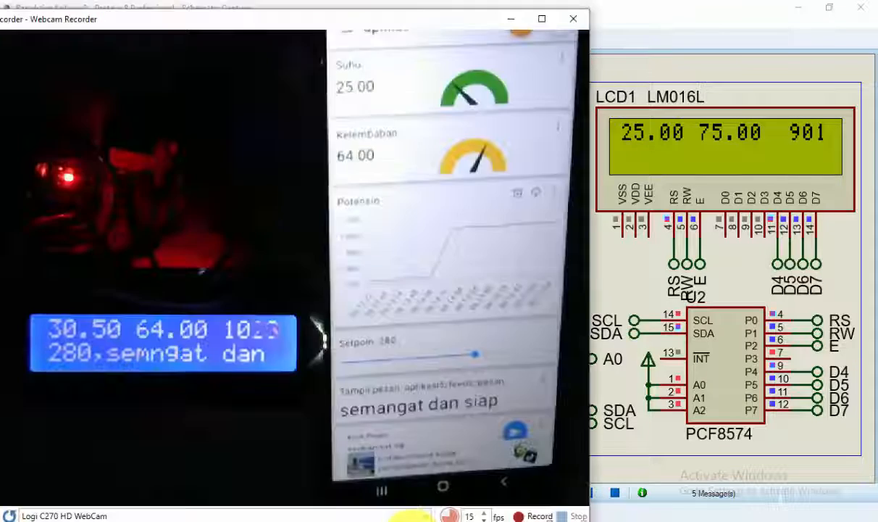
pyautogui.moveTo(355, 20); pyautogui.dragTo(84, 10)
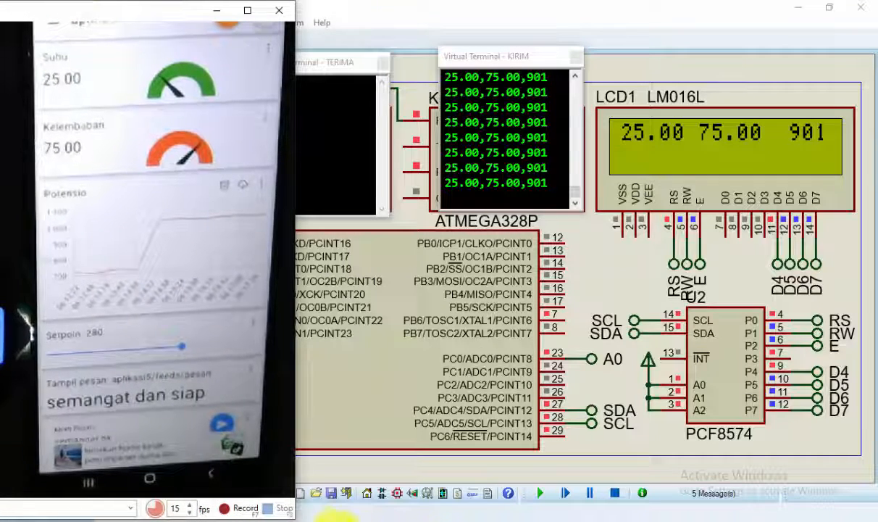
pyautogui.click(353, 517)
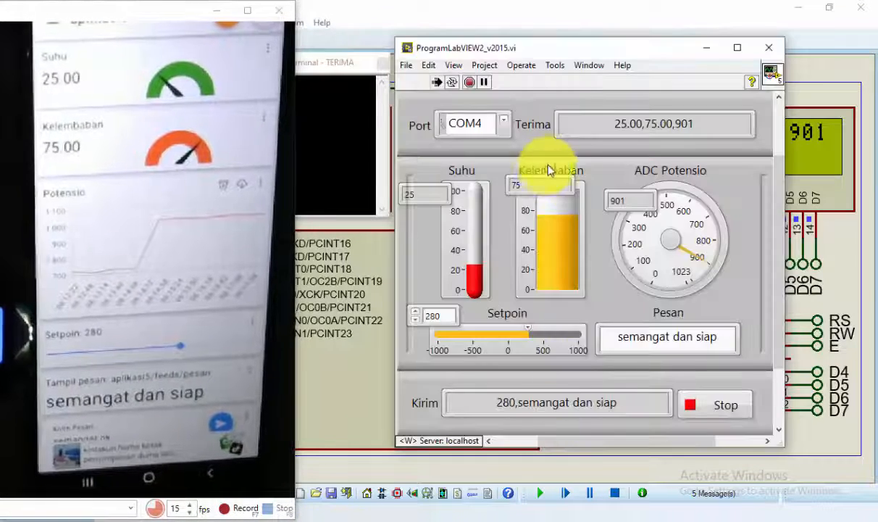
pyautogui.moveTo(543, 51); pyautogui.dragTo(626, 141)
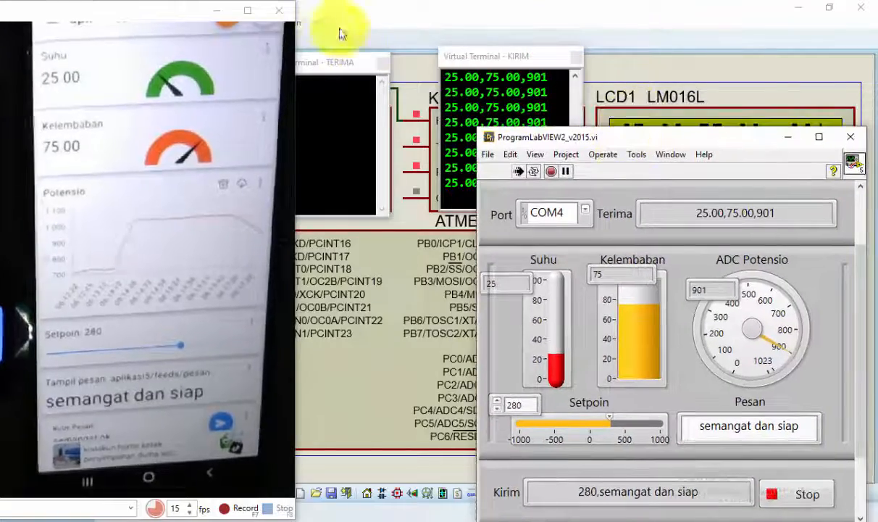
pyautogui.click(216, 10)
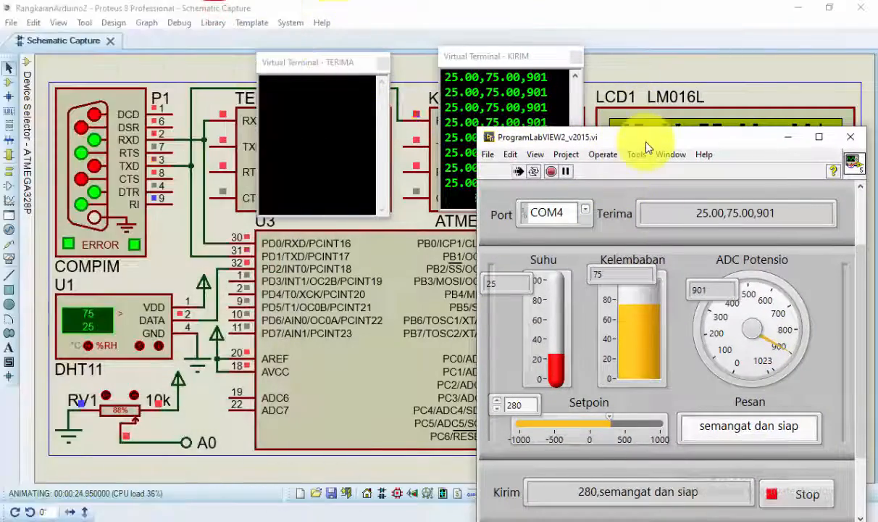
# Step: Restore the Proteus window to a smaller size, stretch it to the screen's full height, and arrange it beside the LabVIEW front panel
pyautogui.click(830, 7)
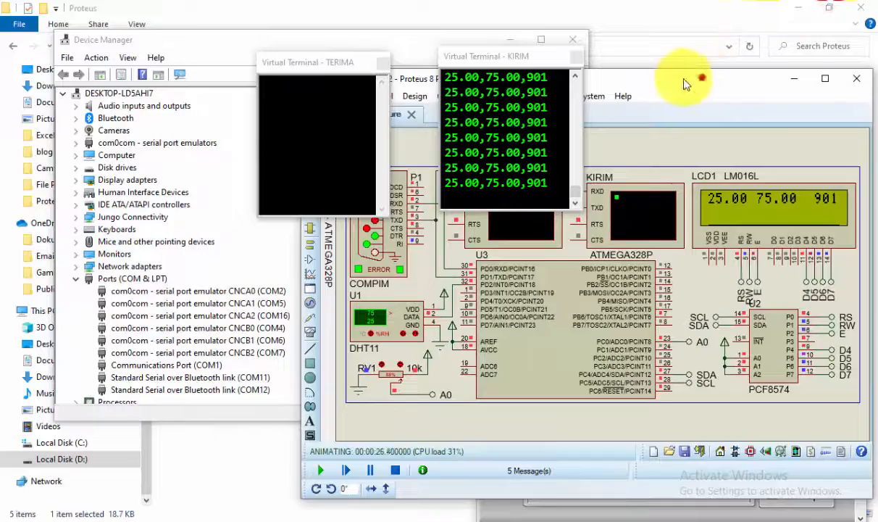
pyautogui.moveTo(687, 85); pyautogui.dragTo(404, 15)
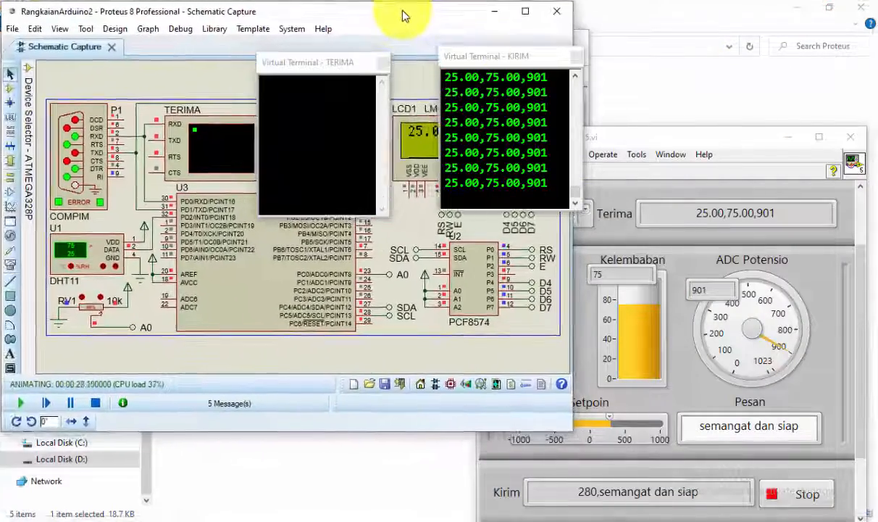
pyautogui.moveTo(384, 432); pyautogui.dragTo(369, 517)
pyautogui.click(706, 212)
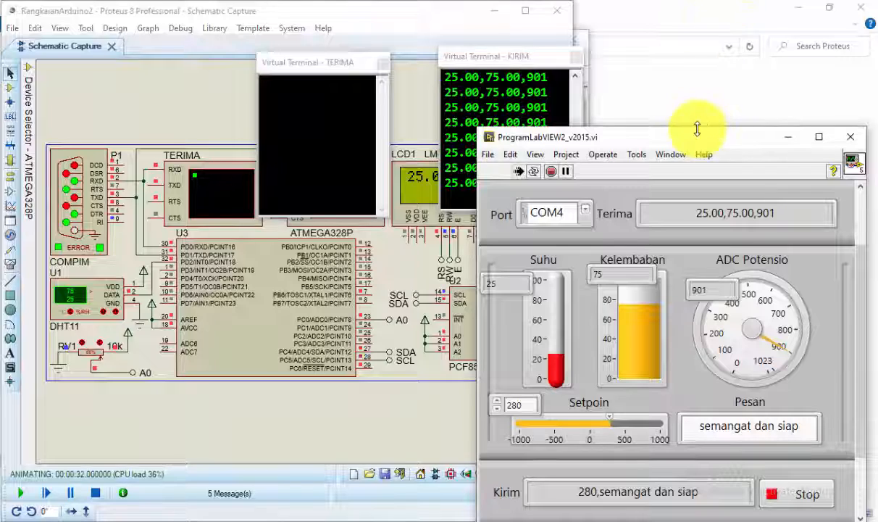
pyautogui.moveTo(697, 128); pyautogui.dragTo(701, 74)
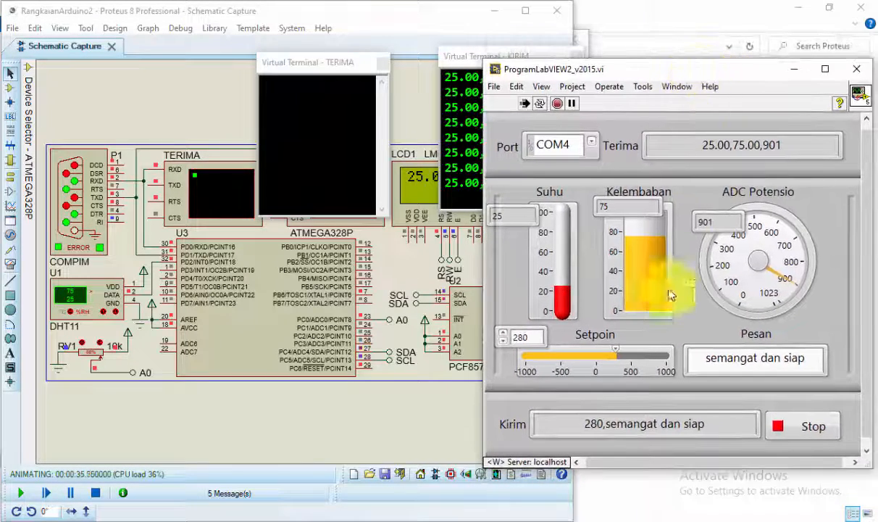
# Step: Move the TERIMA and KIRIM virtual terminals below the LCD so that the display and the DHT11 sensor are uncovered
pyautogui.moveTo(329, 65); pyautogui.dragTo(198, 232)
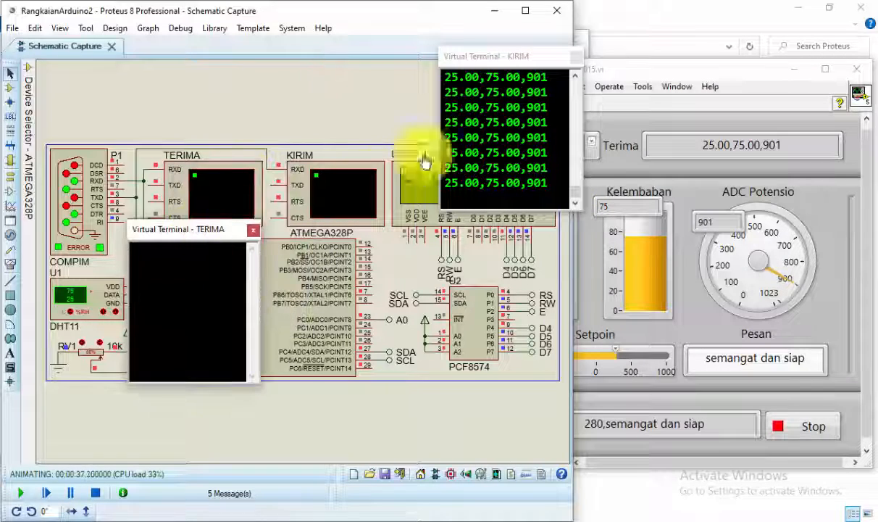
pyautogui.moveTo(494, 58); pyautogui.dragTo(341, 262)
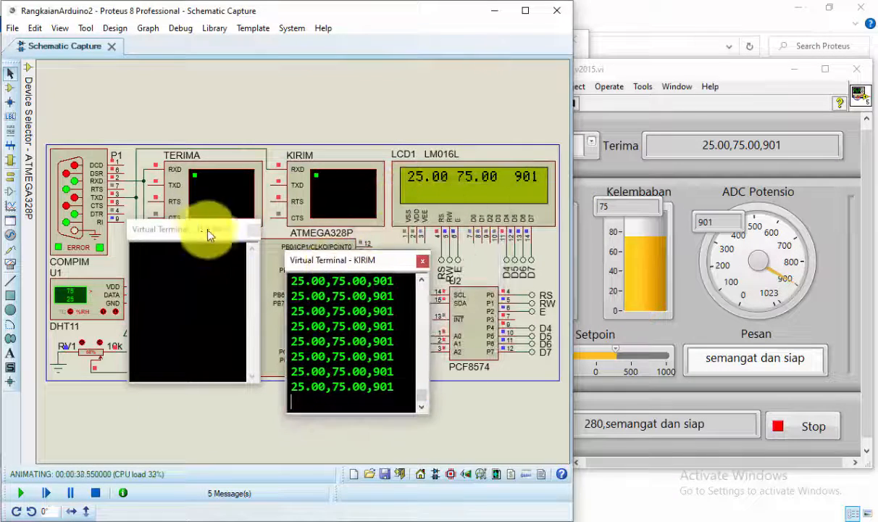
pyautogui.moveTo(210, 230); pyautogui.dragTo(219, 290)
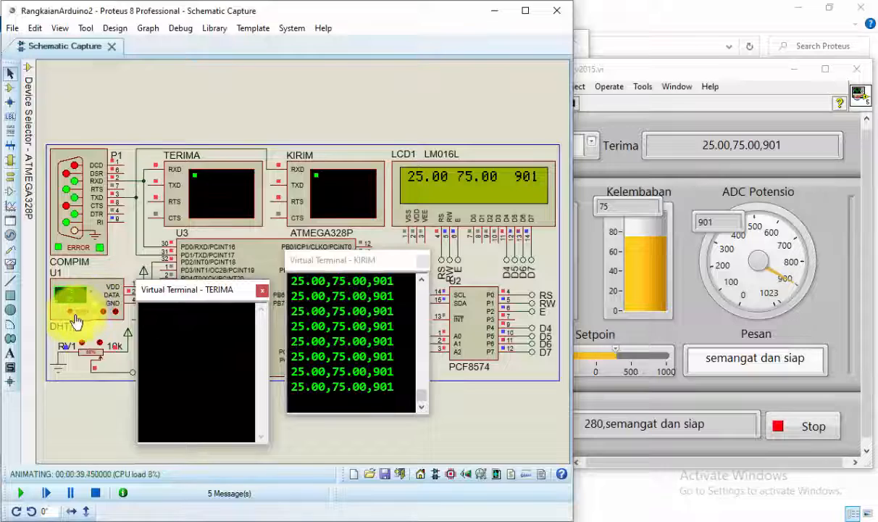
# Step: Enlarge the schematic around the DHT11 sensor and RV1 potentiometer, and move the LabVIEW front panel clear of the Proteus window
pyautogui.scroll(2, 64, 317)
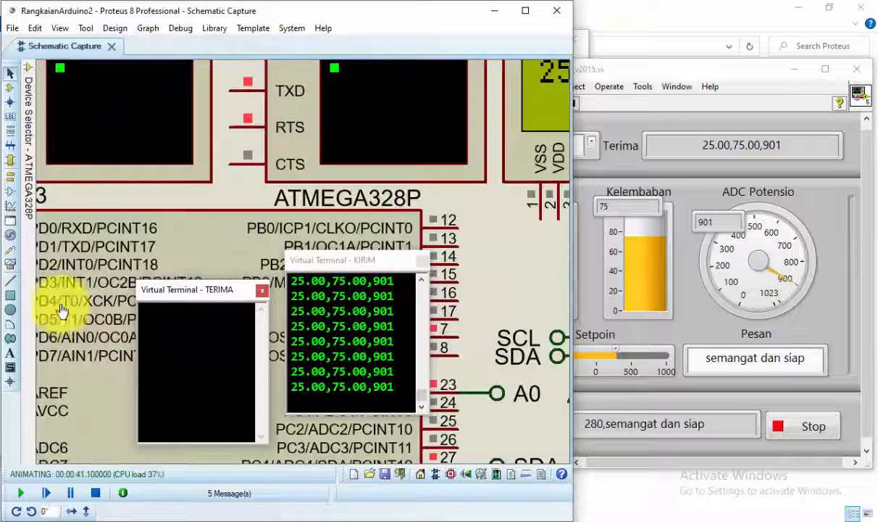
pyautogui.moveTo(27, 72)
pyautogui.click(45, 86)
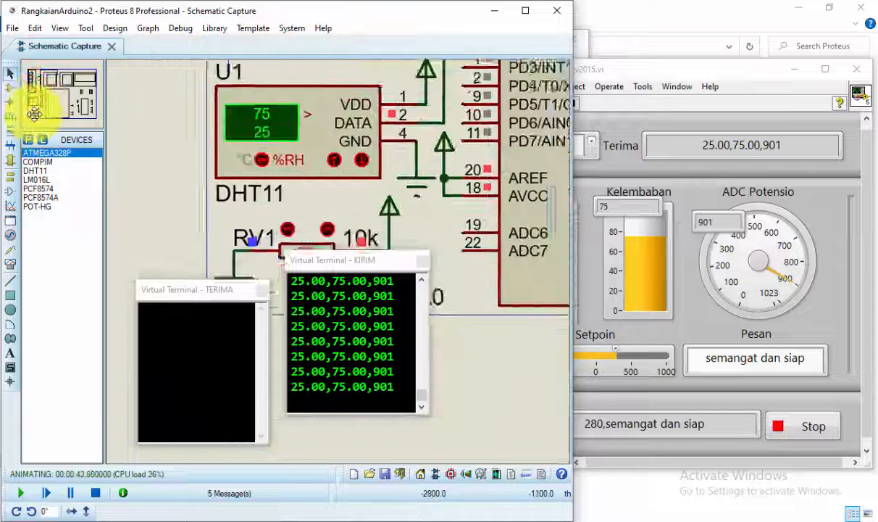
pyautogui.click(35, 111)
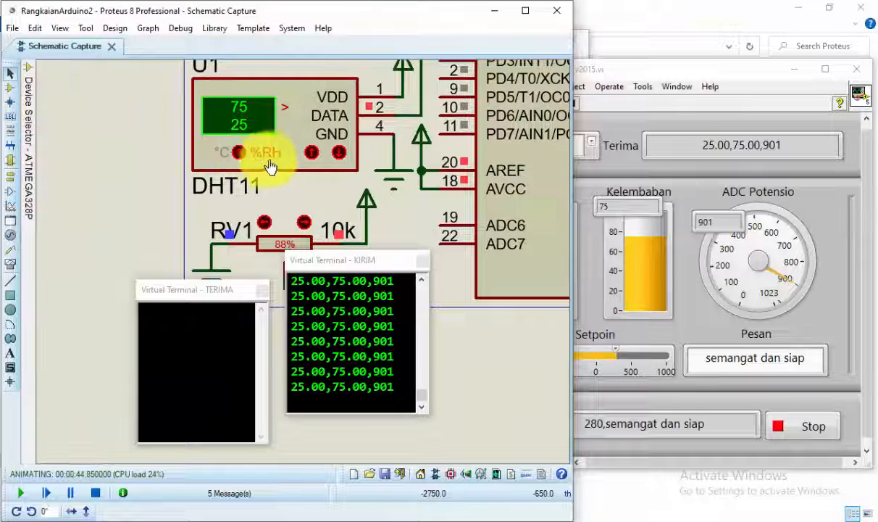
pyautogui.click(630, 75)
pyautogui.moveTo(653, 75); pyautogui.dragTo(743, 83)
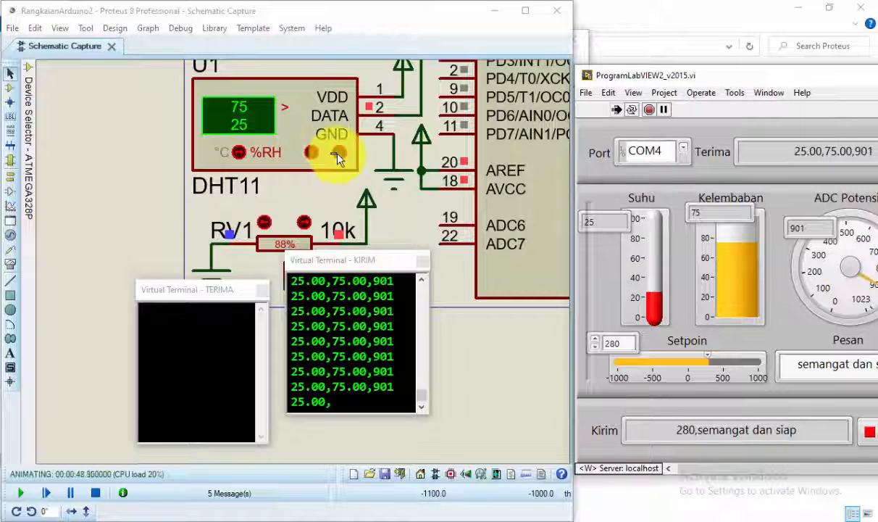
# Step: Raise the simulated humidity of the DHT11 sensor to 90 %RH while the simulation runs
pyautogui.click(308, 153)
pyautogui.click(307, 153)
pyautogui.click(307, 153)
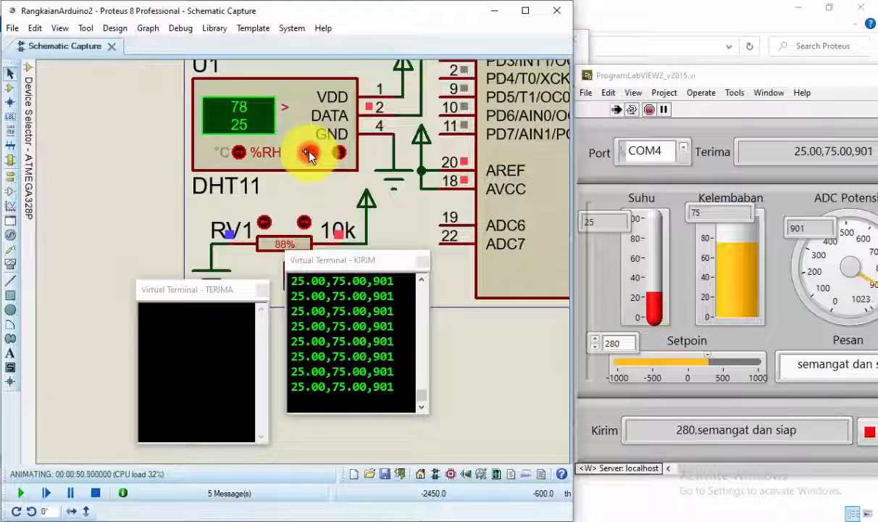
pyautogui.click(307, 153)
pyautogui.click(307, 153)
pyautogui.click(307, 153)
pyautogui.click(308, 153)
pyautogui.click(307, 153)
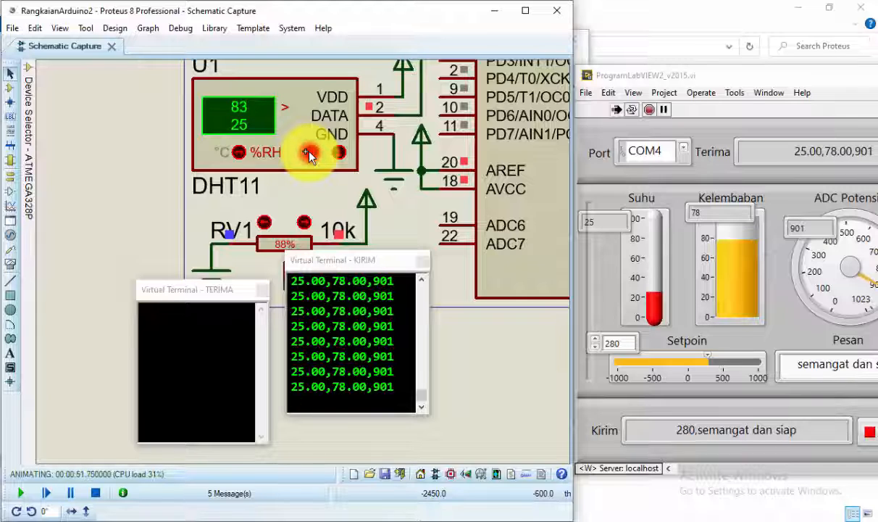
pyautogui.click(307, 153)
pyautogui.click(308, 153)
pyautogui.click(308, 153)
pyautogui.click(307, 153)
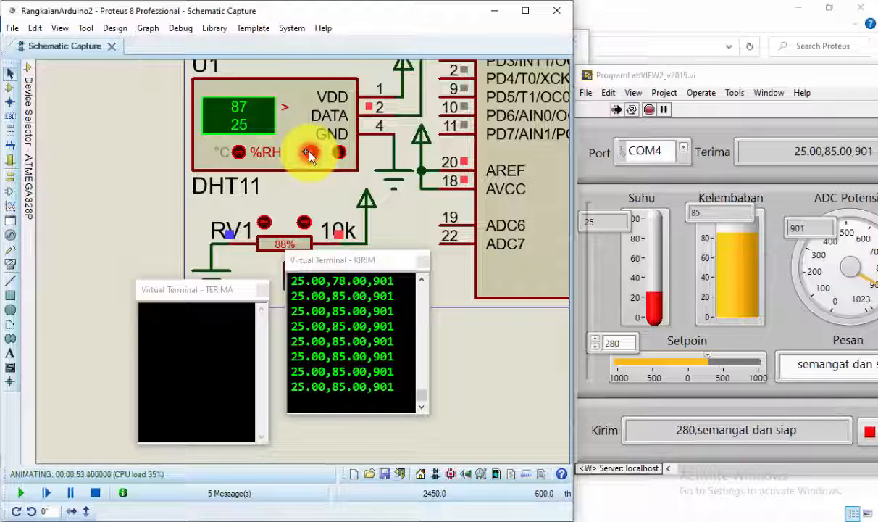
pyautogui.click(307, 153)
pyautogui.click(307, 153)
pyautogui.click(307, 153)
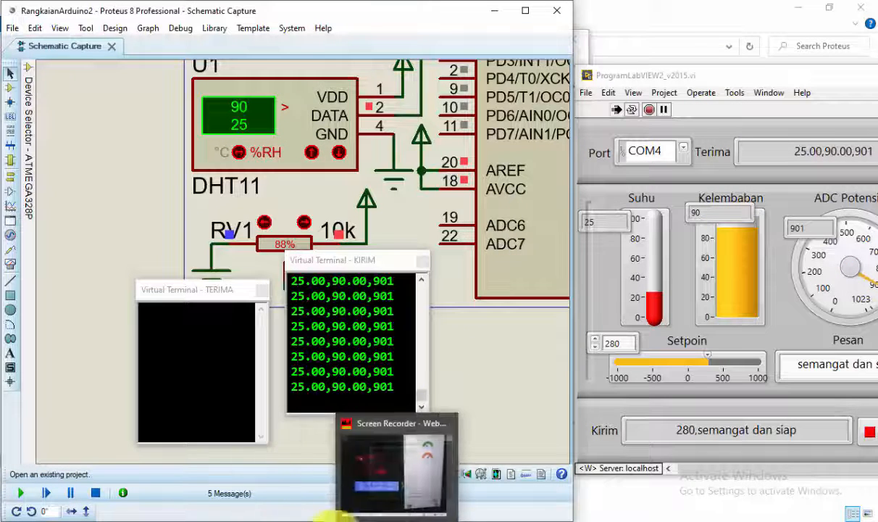
# Step: Show the aplikasi5 Adafruit IO dashboard in a smaller browser window over the schematic and compare its humidity gauge with the LabVIEW front panel
pyautogui.moveTo(314, 499)
pyautogui.click(366, 505)
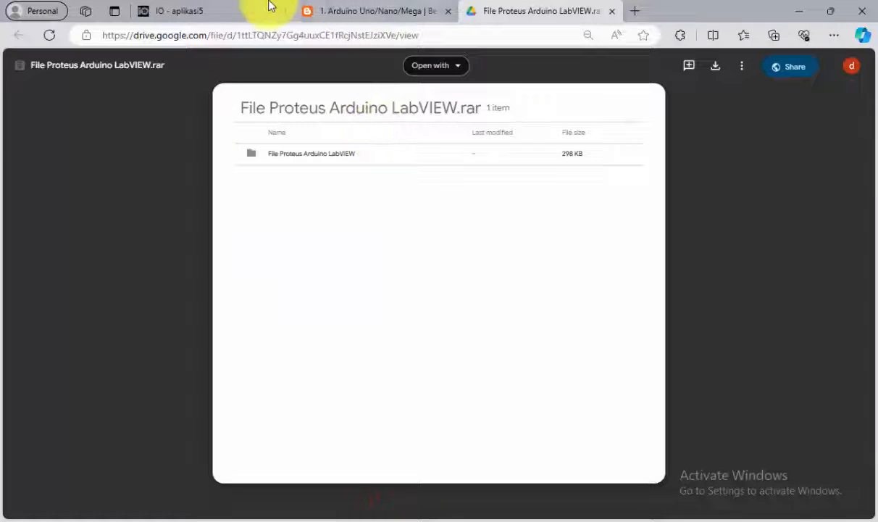
pyautogui.click(237, 11)
pyautogui.click(829, 11)
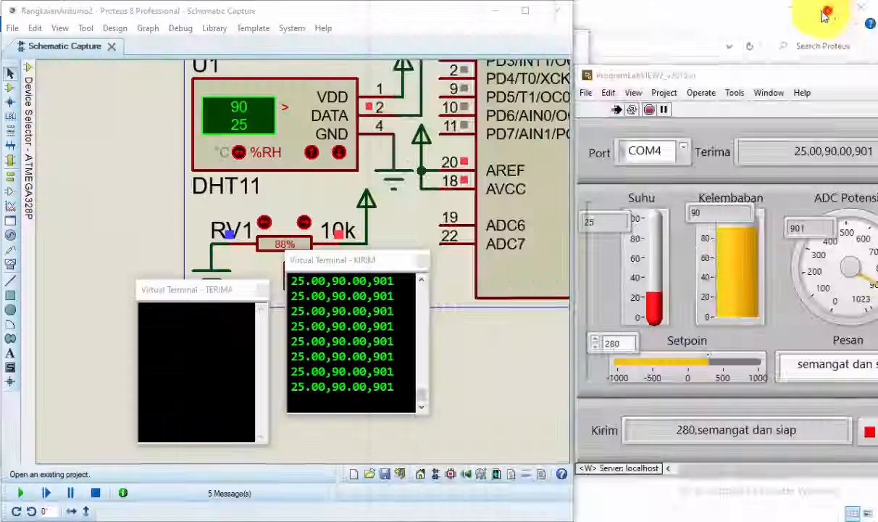
pyautogui.moveTo(780, 14); pyautogui.dragTo(549, 85)
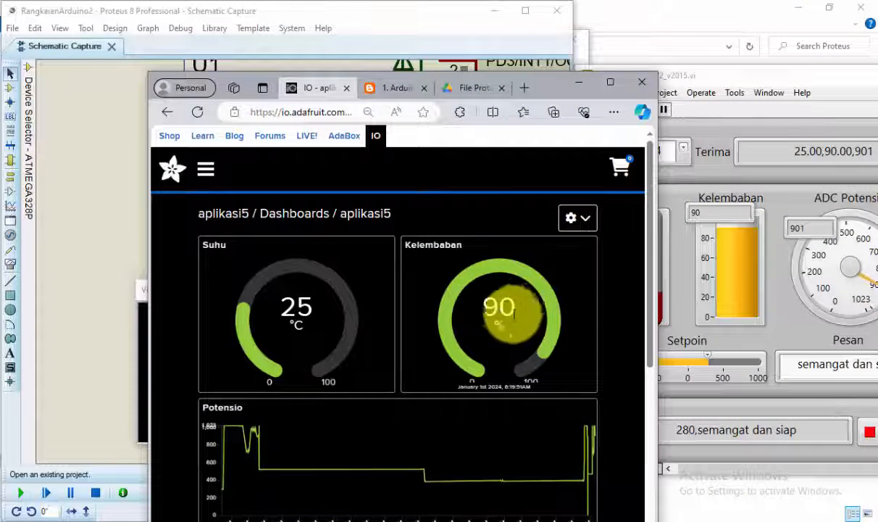
pyautogui.click(782, 308)
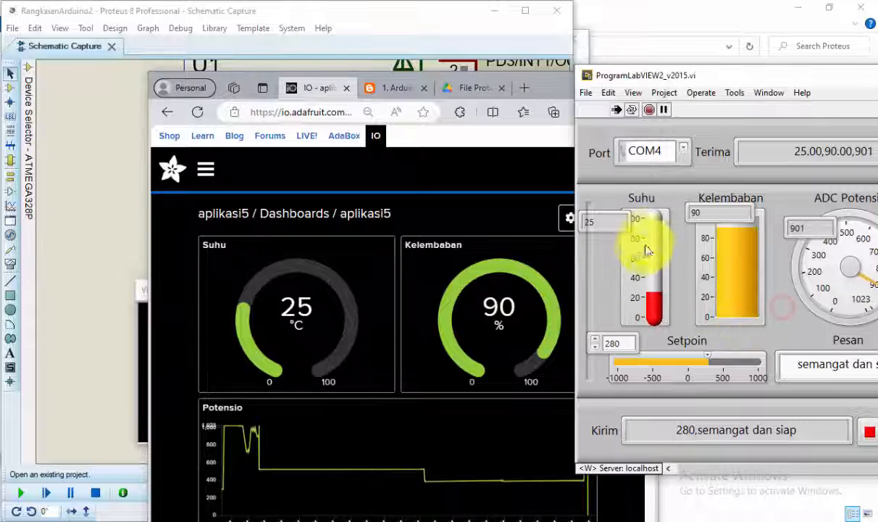
# Step: Return to Proteus, switch the DHT11 adjustment to temperature, and raise it to 33 °C
pyautogui.click(123, 251)
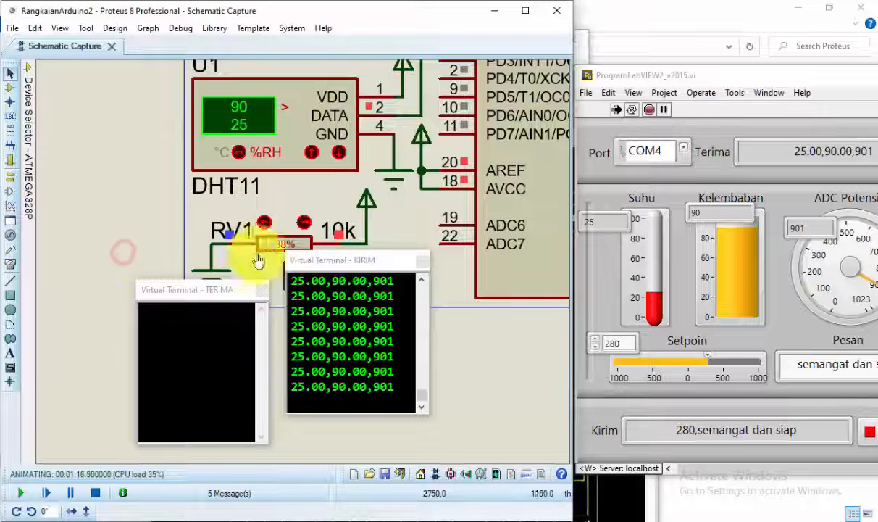
pyautogui.click(240, 153)
pyautogui.click(311, 152)
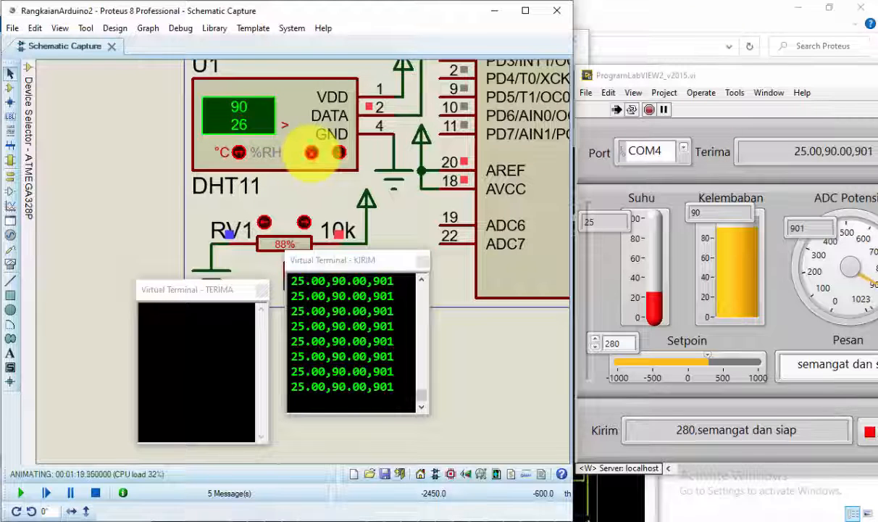
pyautogui.doubleClick(312, 152)
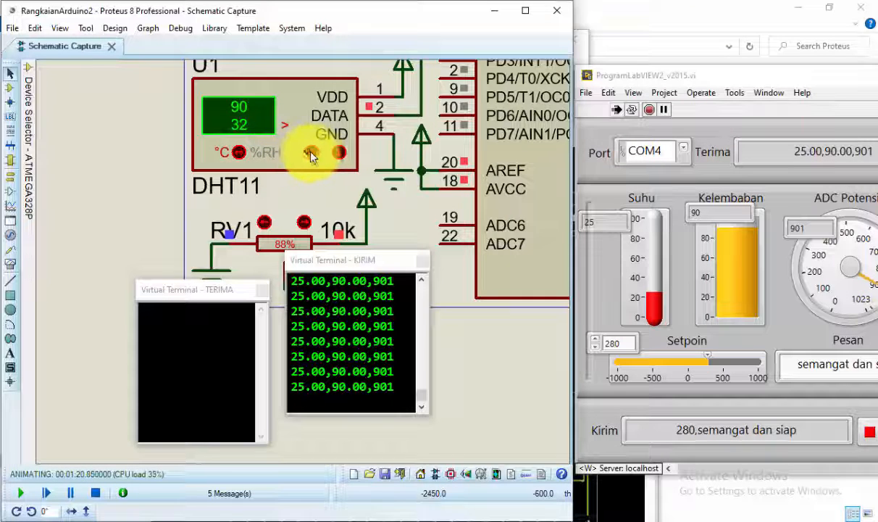
pyautogui.click(311, 152)
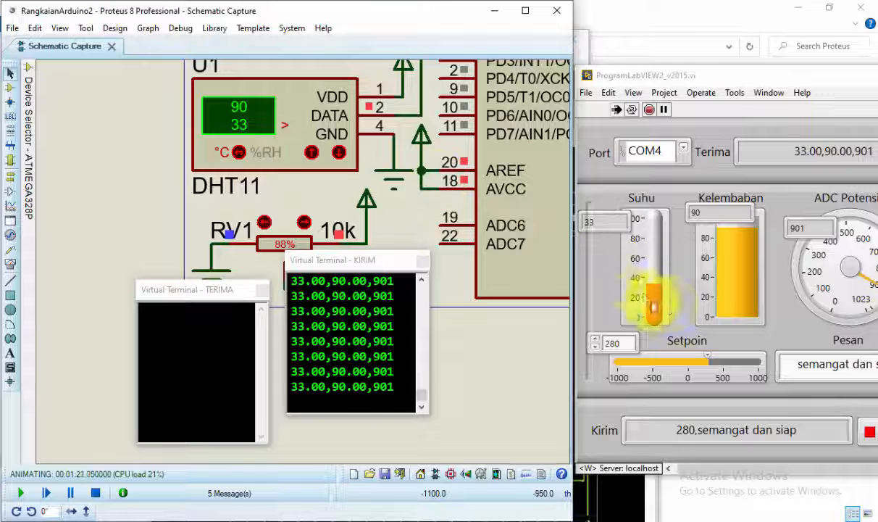
# Step: Compare the temperature on the LabVIEW front panel, the Adafruit IO dashboard and the phone in the webcam view
pyautogui.click(588, 227)
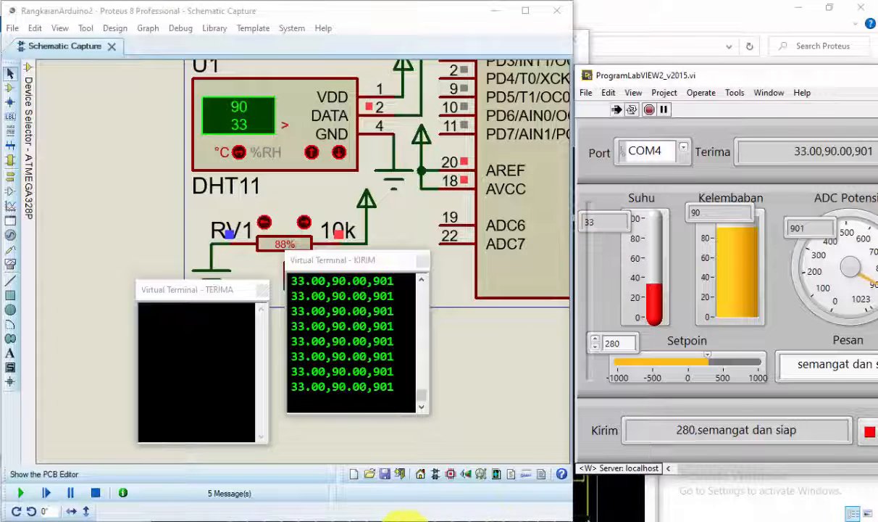
pyautogui.click(346, 516)
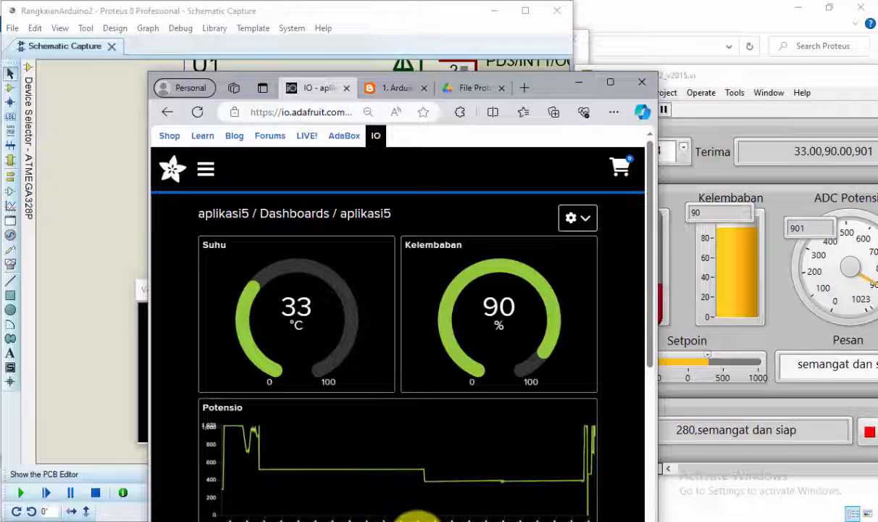
pyautogui.click(419, 395)
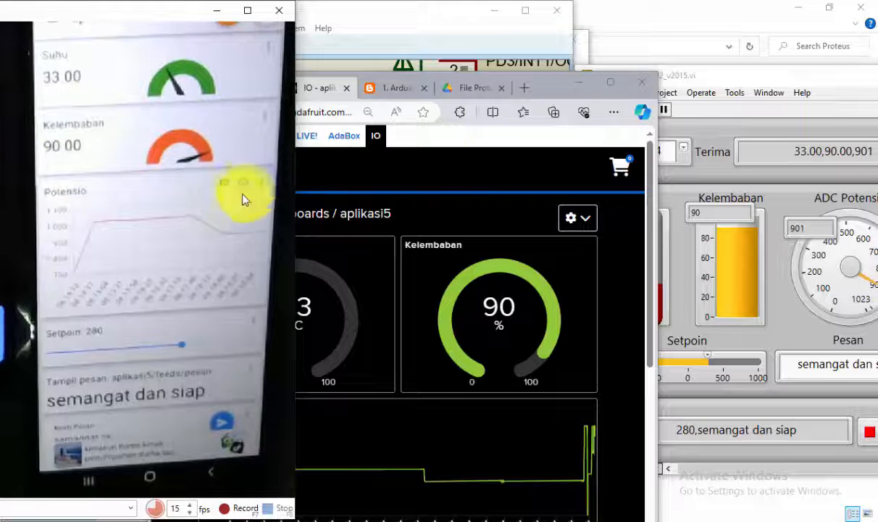
# Step: Move the KIRIM virtual terminal clear of the RV1 potentiometer in Proteus and set the potentiometer to 25%
pyautogui.click(400, 22)
pyautogui.moveTo(344, 261); pyautogui.dragTo(447, 277)
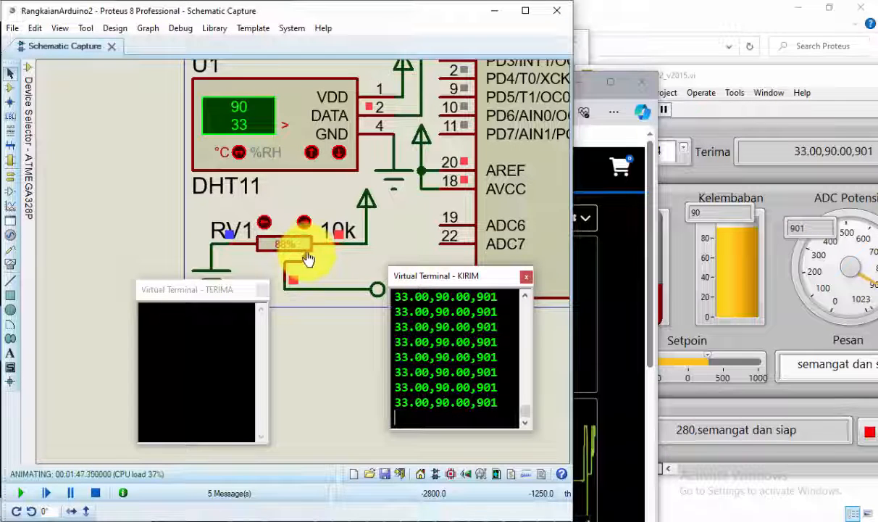
pyautogui.click(307, 253)
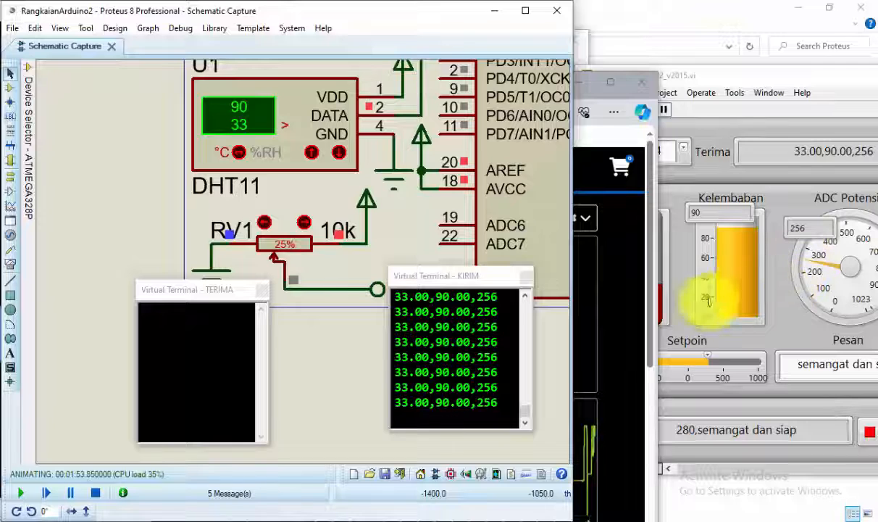
# Step: Check the Potensio chart on the Adafruit IO dashboard and on the phone in the webcam view
pyautogui.click(623, 304)
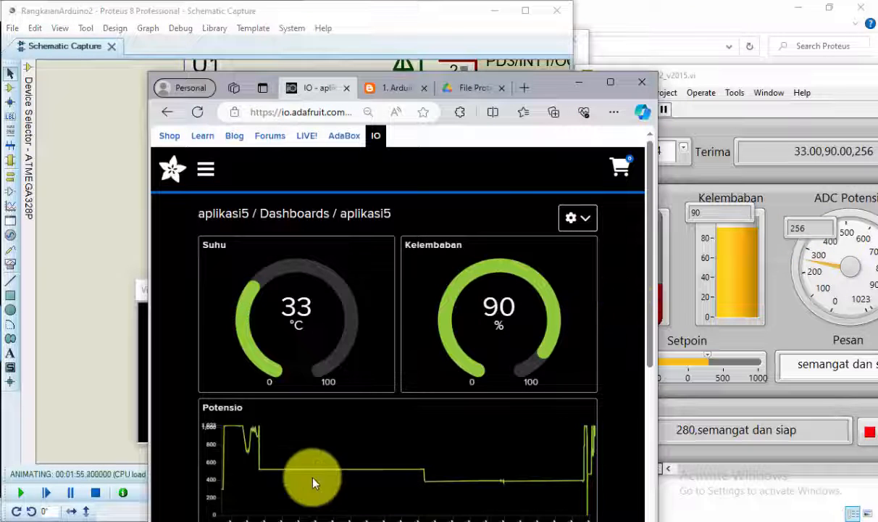
pyautogui.scroll(-1, 335, 478)
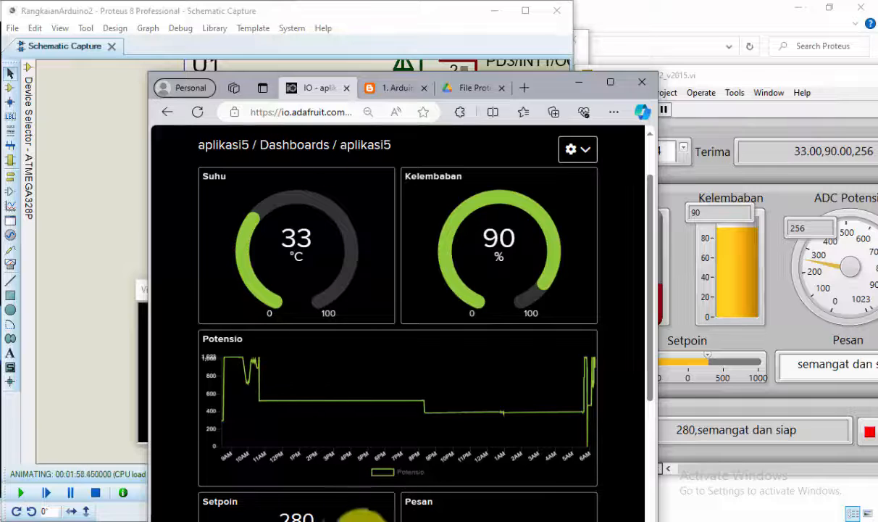
pyautogui.click(423, 521)
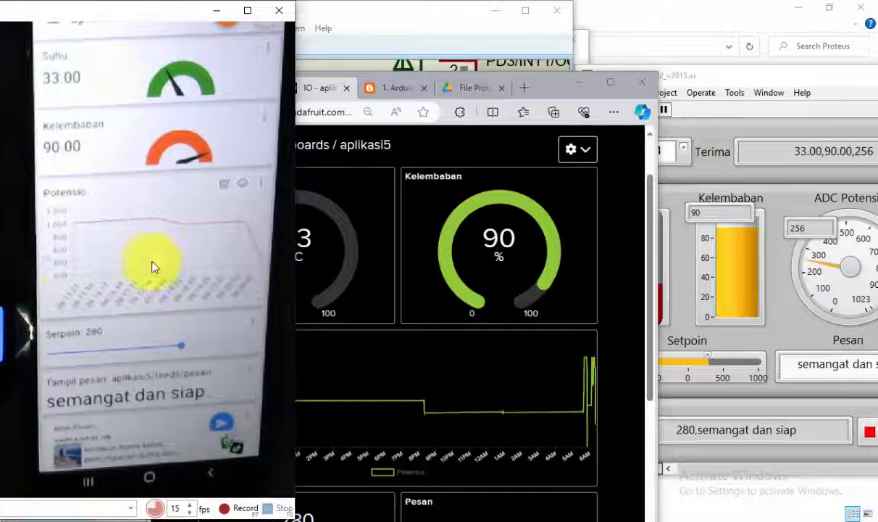
pyautogui.moveTo(598, 431)
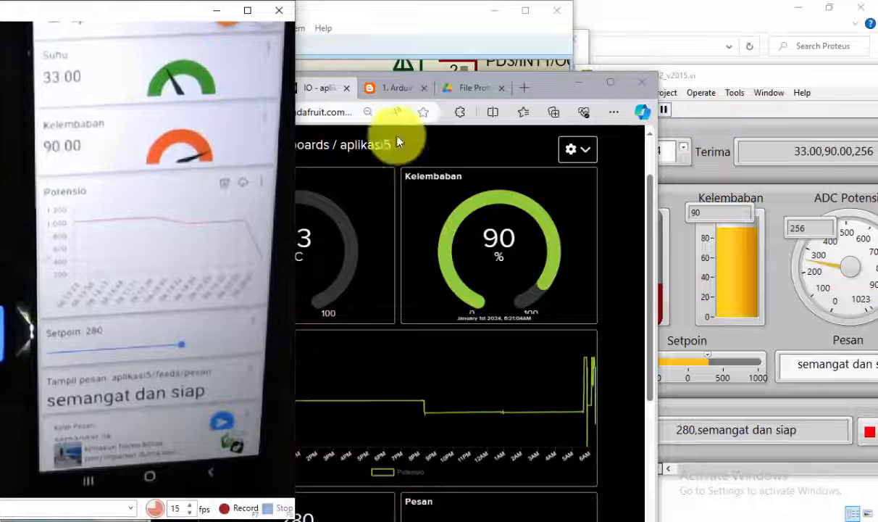
# Step: Enlarge the Proteus schematic around the LCD1 display and move the LabVIEW front panel fully onto the screen beside it
pyautogui.click(415, 31)
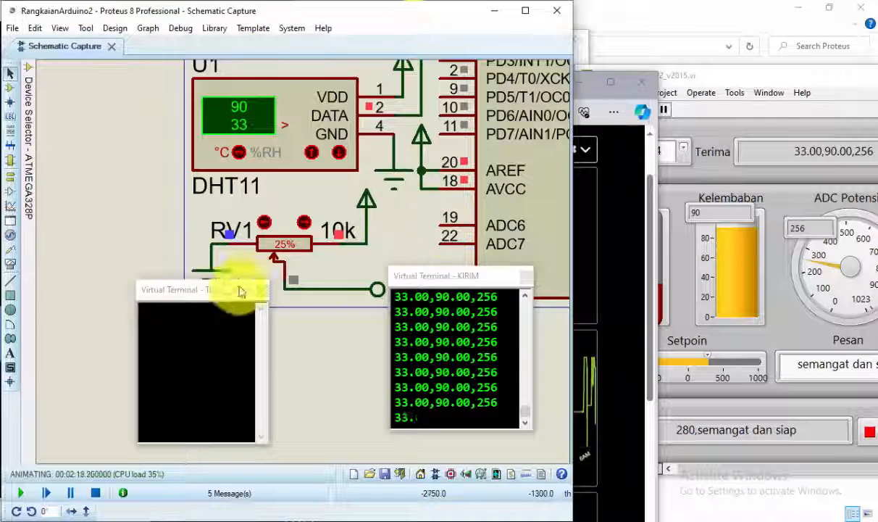
pyautogui.scroll(-3, 355, 244)
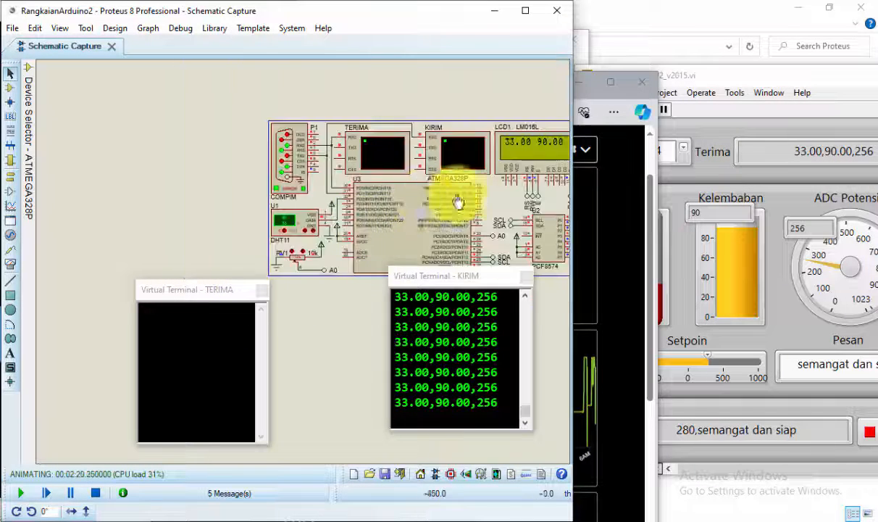
pyautogui.scroll(4, 455, 196)
pyautogui.scroll(1, 223, 253)
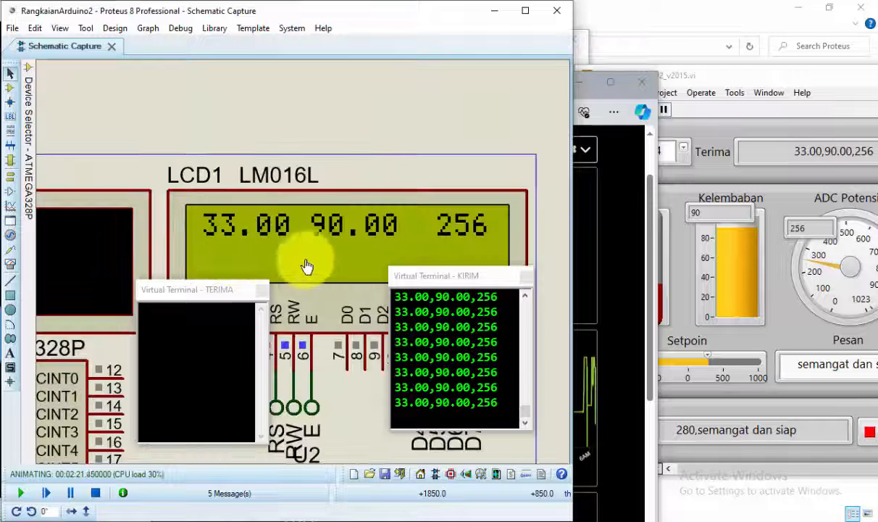
pyautogui.scroll(-1, 308, 266)
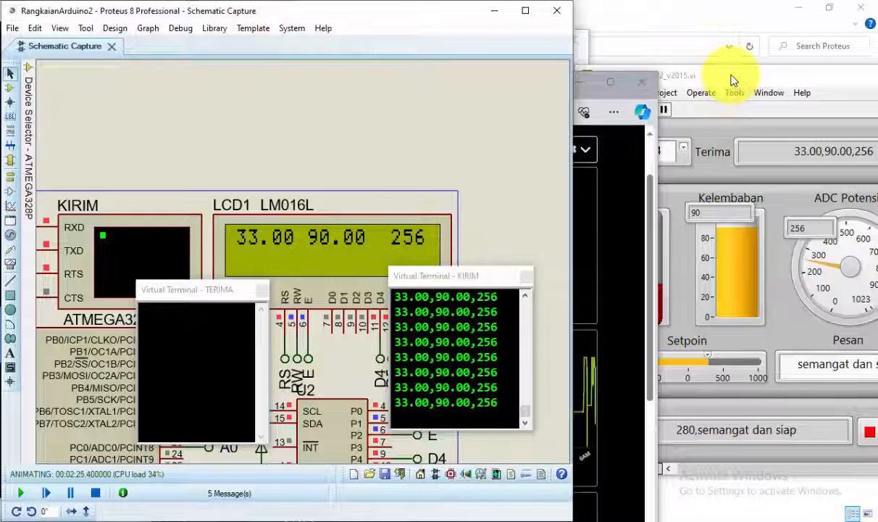
pyautogui.moveTo(732, 79); pyautogui.dragTo(637, 57)
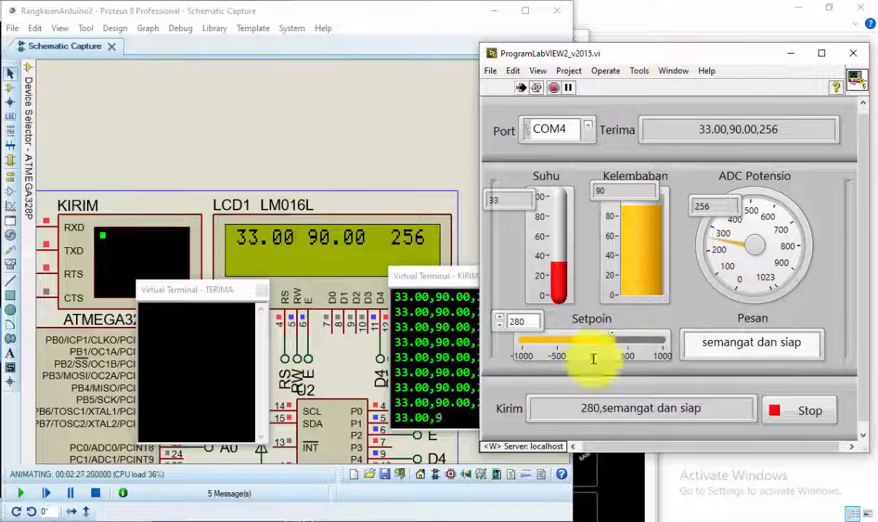
# Step: Set the LabVIEW Setpoin slider to 863 and replace the Pesan message with "berjuang ok"
pyautogui.moveTo(614, 338); pyautogui.dragTo(653, 337)
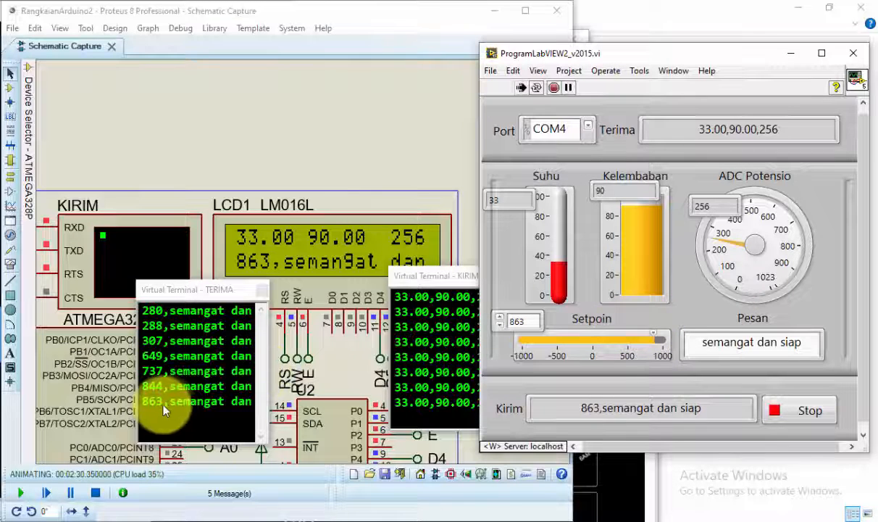
pyautogui.moveTo(696, 344); pyautogui.dragTo(829, 342)
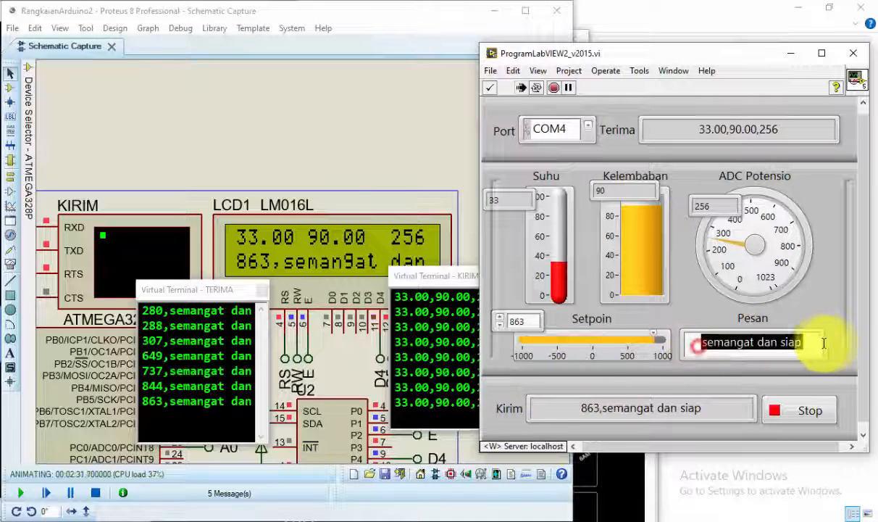
pyautogui.write('berjuang')
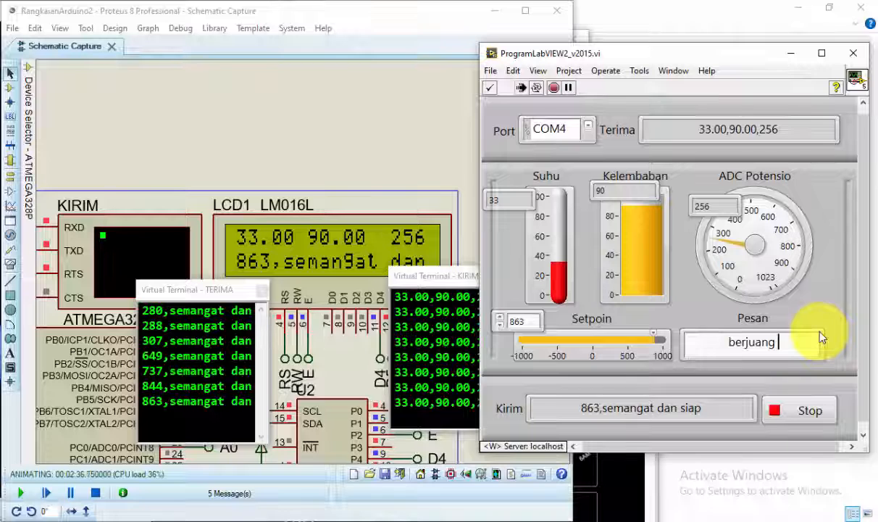
pyautogui.write(' ok')
pyautogui.press('Return')
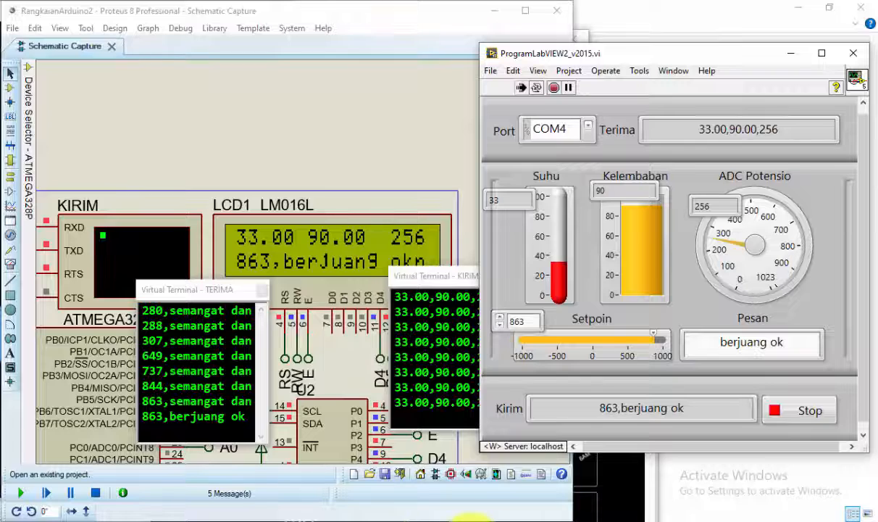
# Step: Move the Adafruit IO dashboard window so its Setpoin and Pesan blocks are visible, and bring the LabVIEW front panel back in front
pyautogui.click(310, 521)
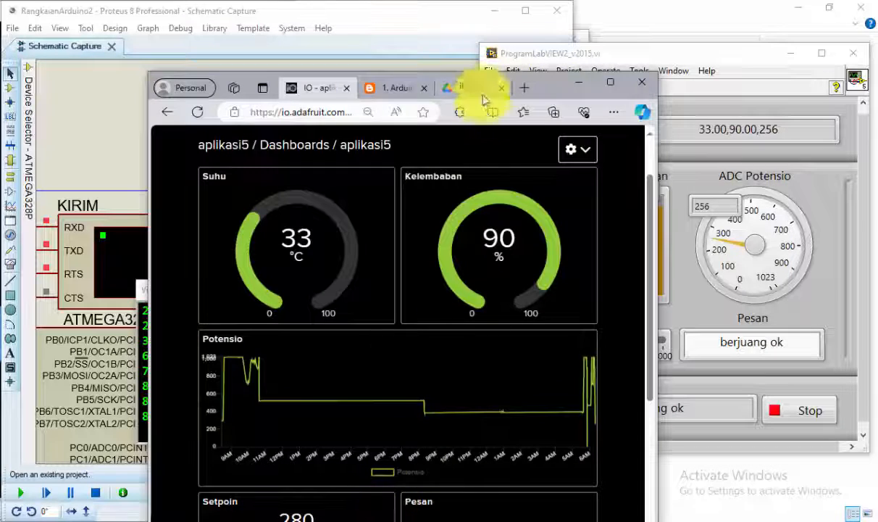
pyautogui.moveTo(564, 102); pyautogui.dragTo(689, 20)
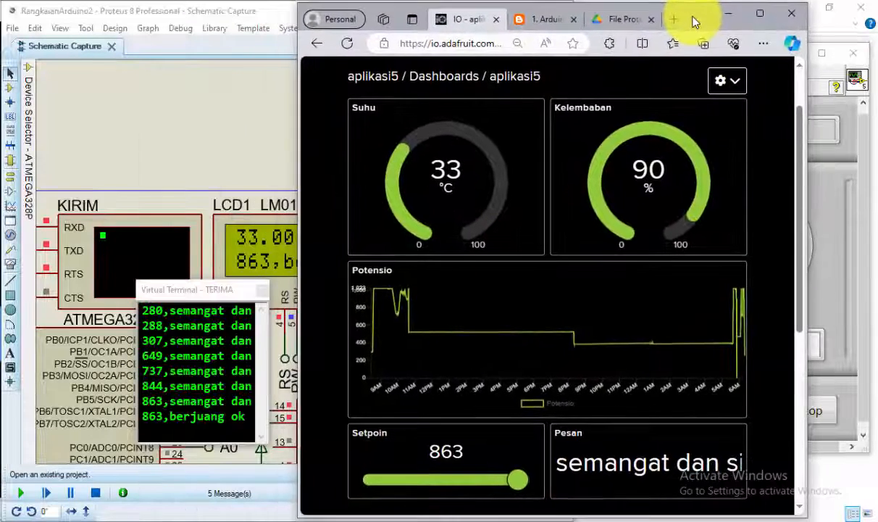
pyautogui.click(848, 326)
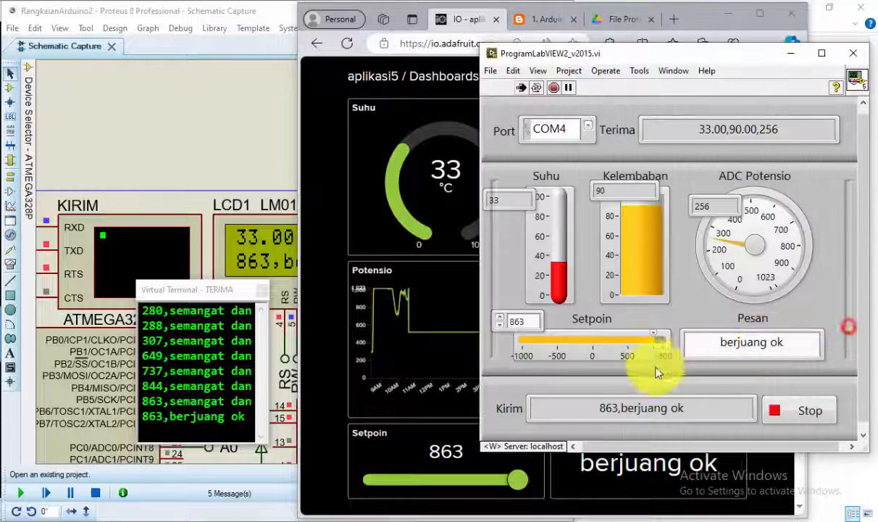
# Step: Set the LabVIEW Setpoin slider to -317 and bring up the webcam view of the phone dashboard
pyautogui.moveTo(655, 339); pyautogui.dragTo(569, 340)
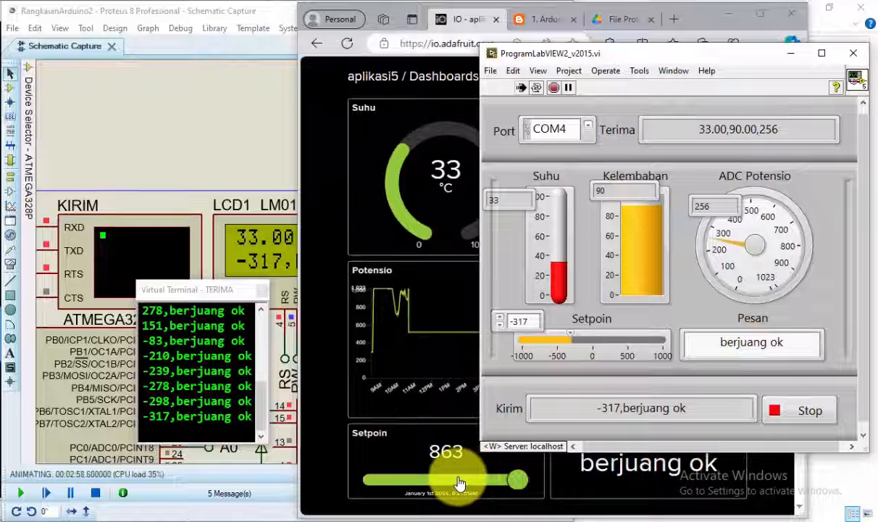
pyautogui.click(411, 521)
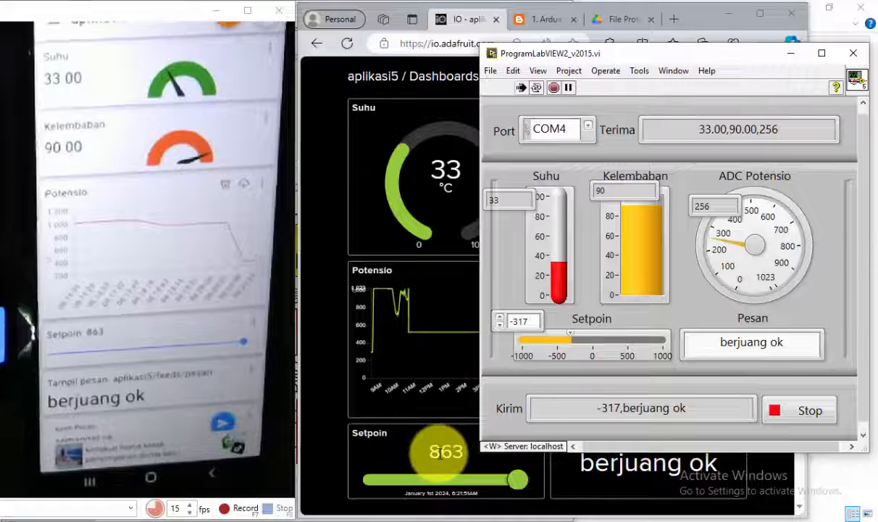
# Step: Minimise the phone webcam view and move the Adafruit IO dashboard window aside to uncover the Proteus schematic and the whole dashboard
pyautogui.click(421, 479)
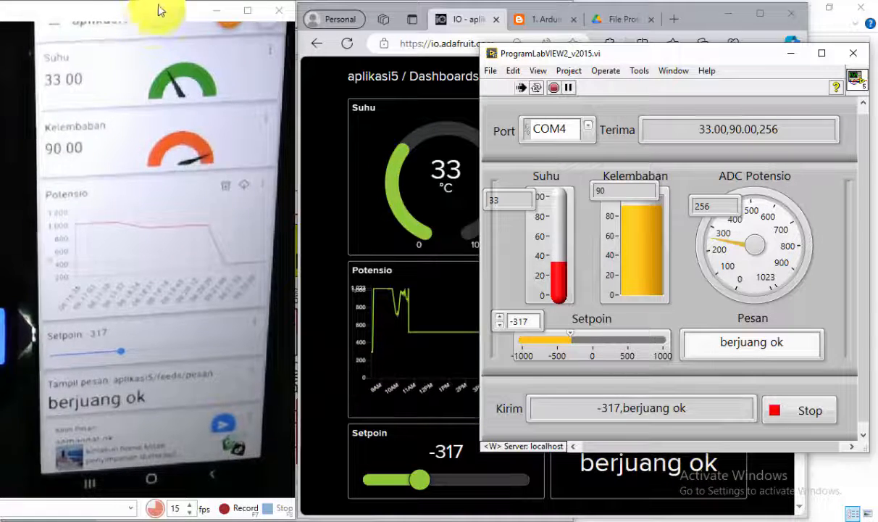
pyautogui.click(216, 11)
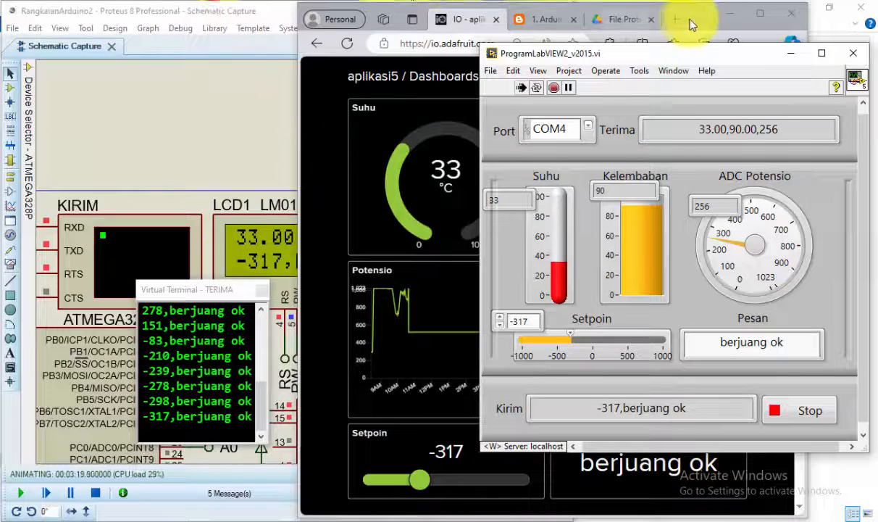
pyautogui.moveTo(696, 19); pyautogui.dragTo(802, 18)
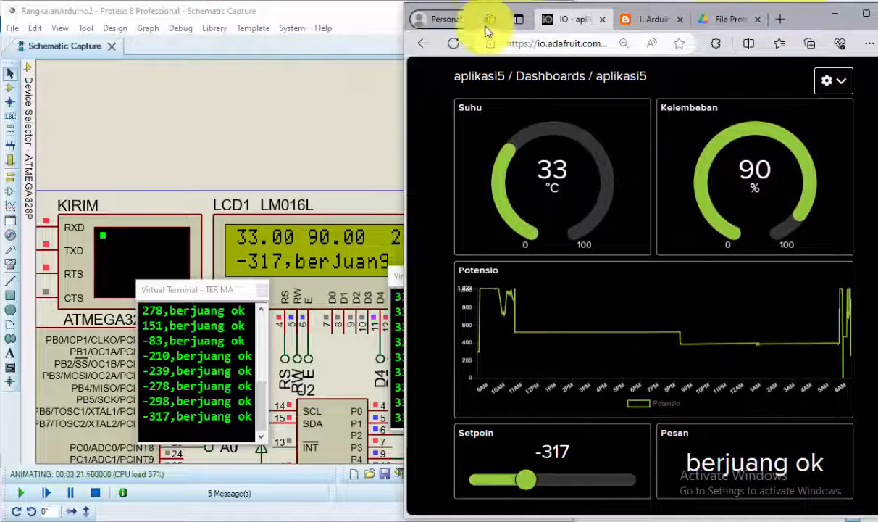
# Step: Replace the message in the dashboard's Pesan block with "semangat sip" and bring the LabVIEW front panel forward
pyautogui.click(839, 459)
pyautogui.write('semangat sip')
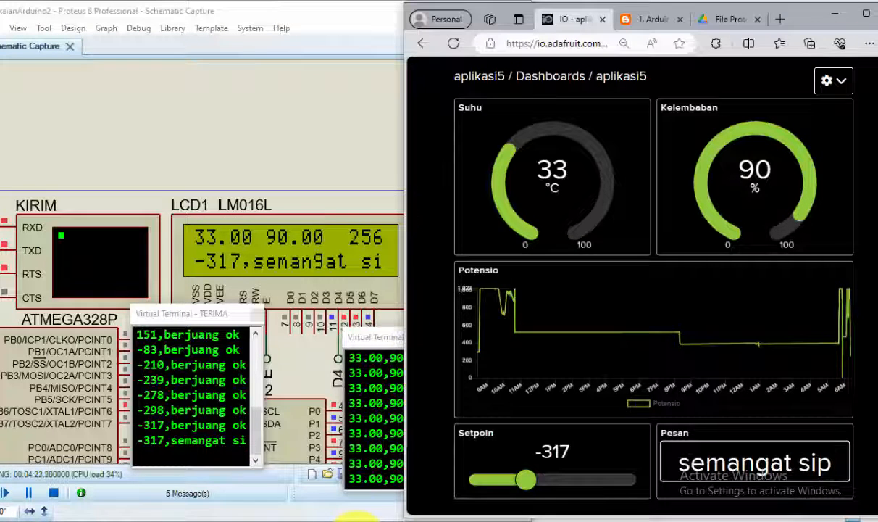
pyautogui.click(355, 517)
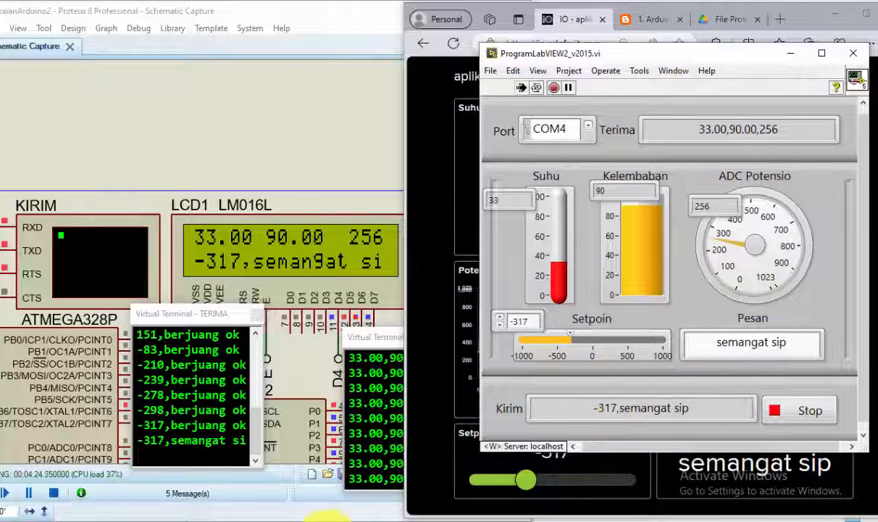
# Step: Show the webcam view of the phone and LCD beside the Adafruit IO dashboard, with the LabVIEW front panel in front for comparison
pyautogui.click(426, 519)
pyautogui.moveTo(119, 19); pyautogui.dragTo(183, 18)
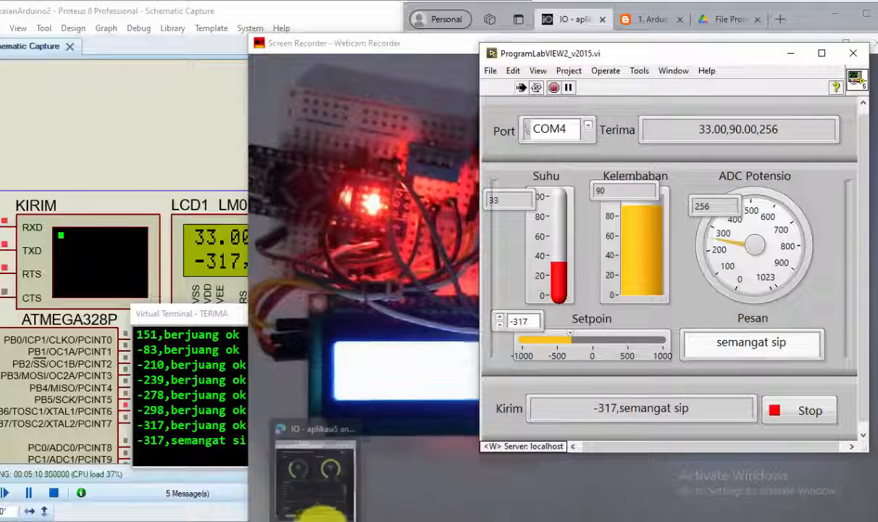
pyautogui.click(319, 479)
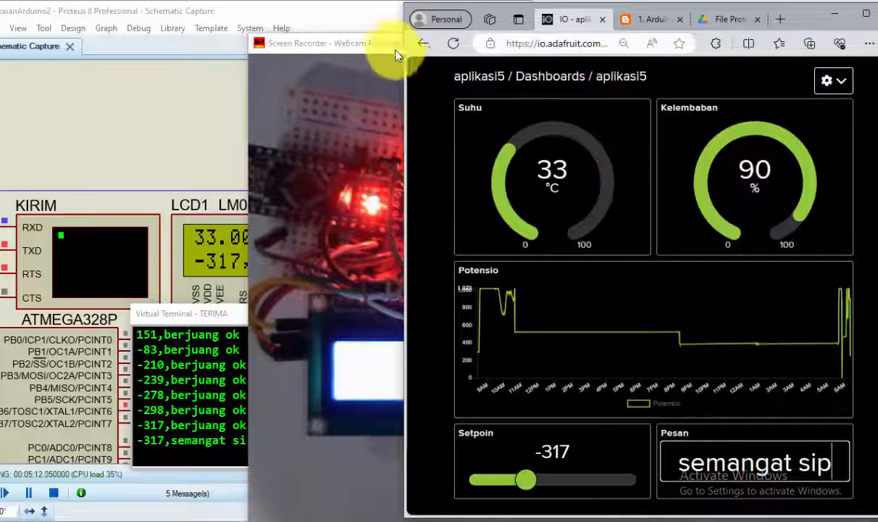
pyautogui.moveTo(387, 49); pyautogui.dragTo(142, 24)
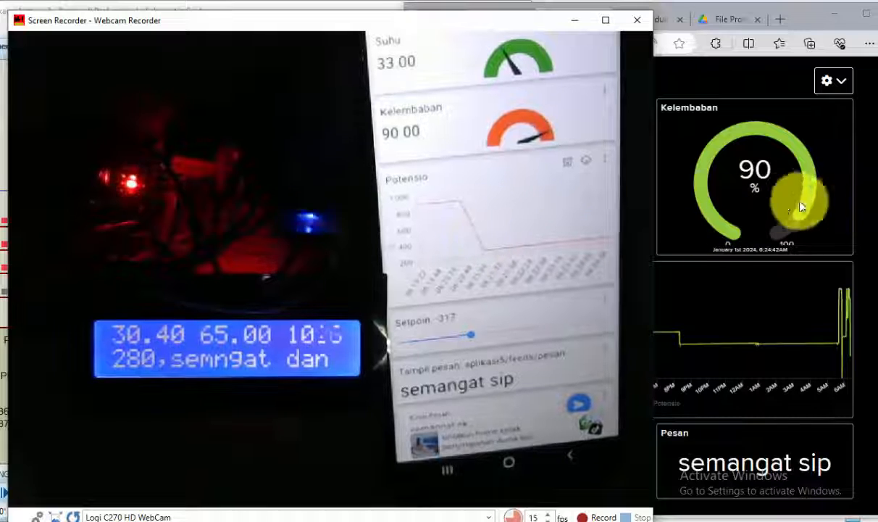
pyautogui.click(839, 208)
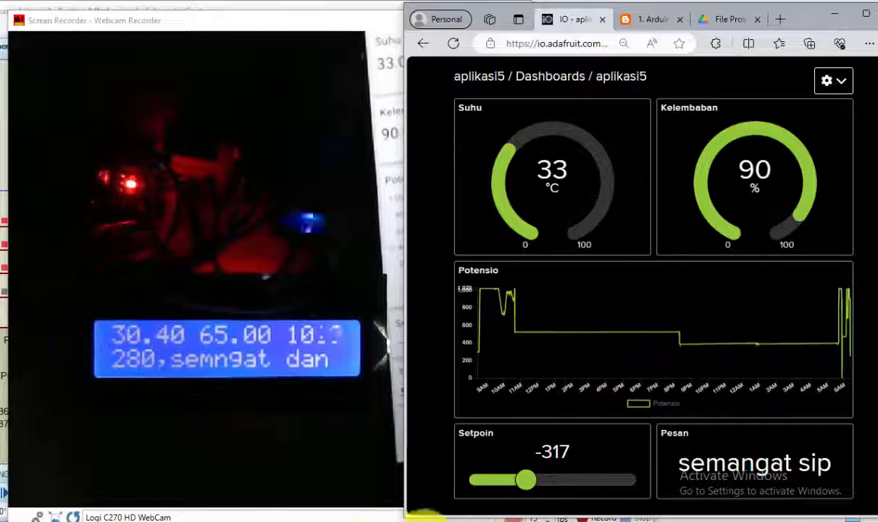
pyautogui.moveTo(319, 515)
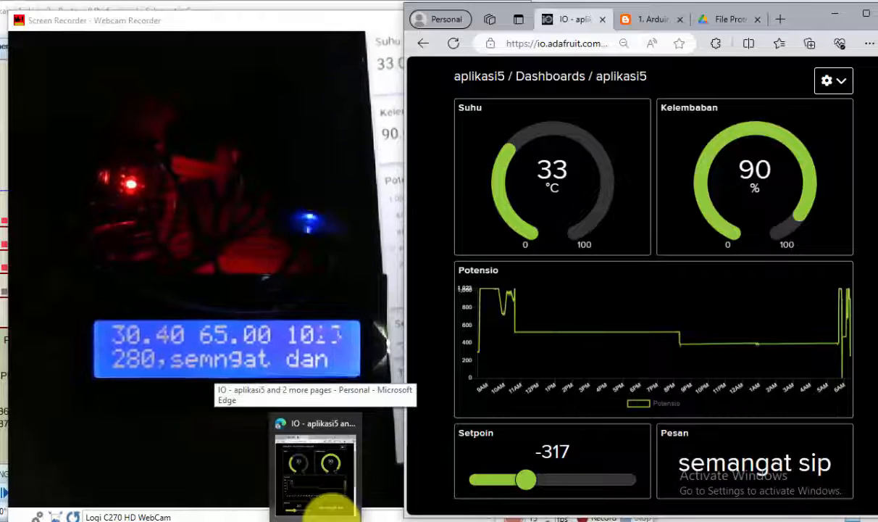
pyautogui.click(377, 518)
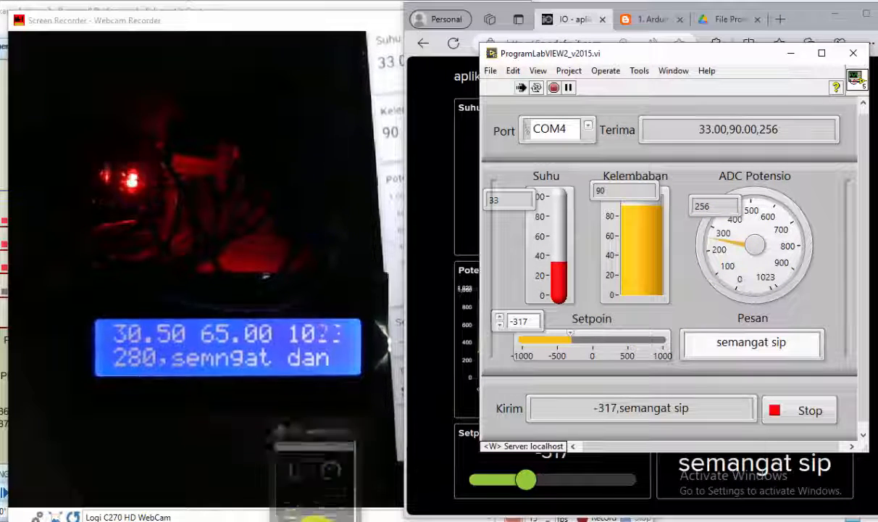
# Step: Put away the webcam and LabVIEW windows and show the beginning of the Arduino Uno/Nano/Mega blog page in a maximised Edge window
pyautogui.click(281, 518)
pyautogui.click(308, 519)
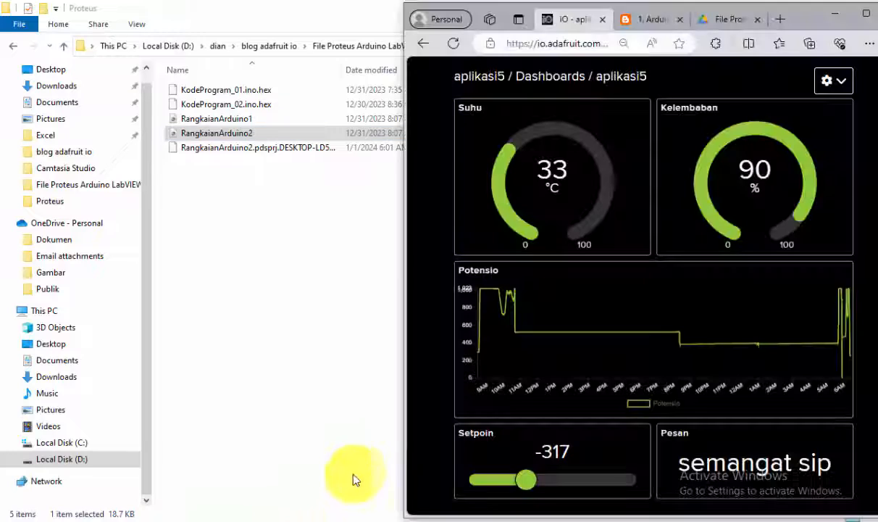
pyautogui.click(652, 19)
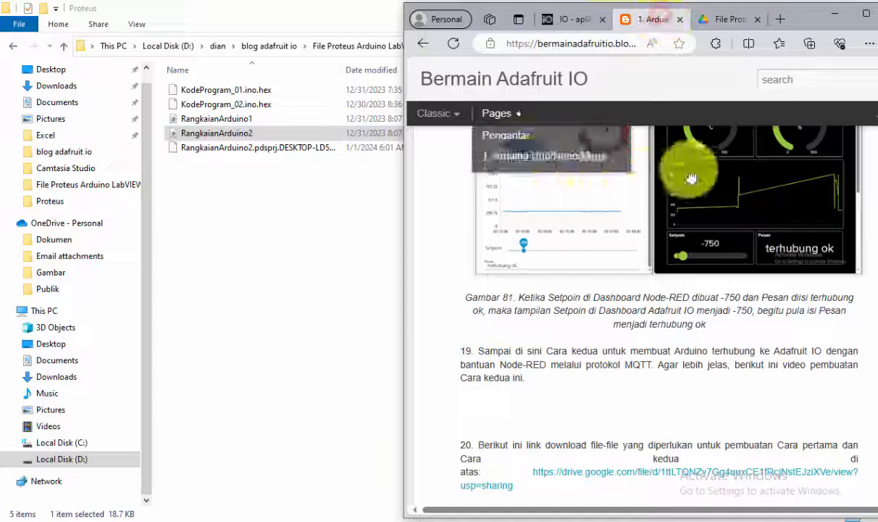
pyautogui.doubleClick(863, 16)
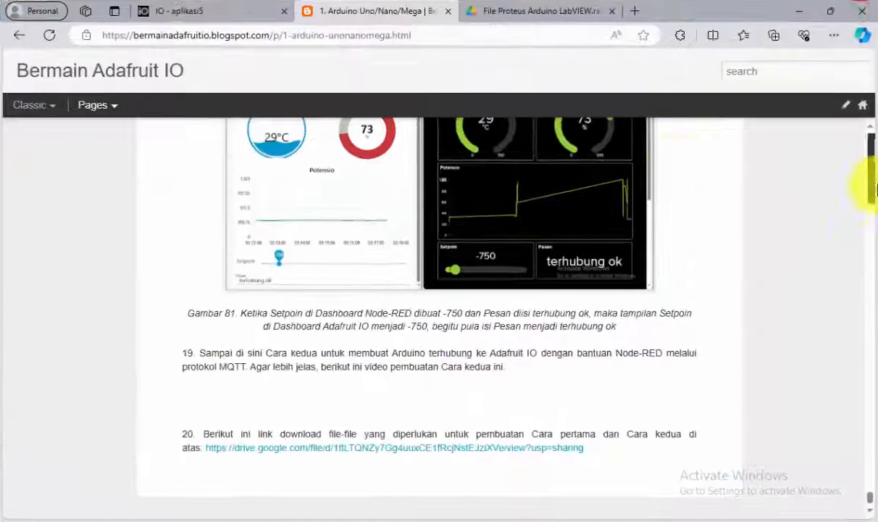
pyautogui.scroll(8, 834, 268)
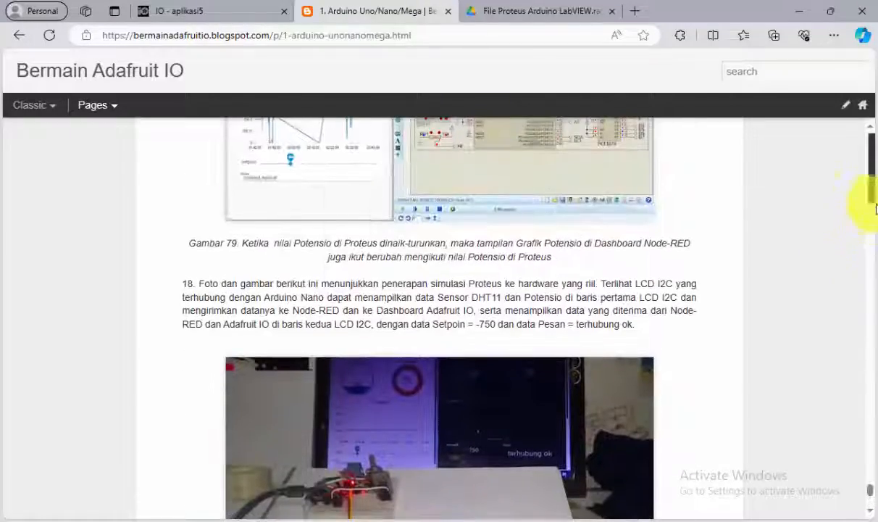
pyautogui.moveTo(868, 452); pyautogui.dragTo(862, 101)
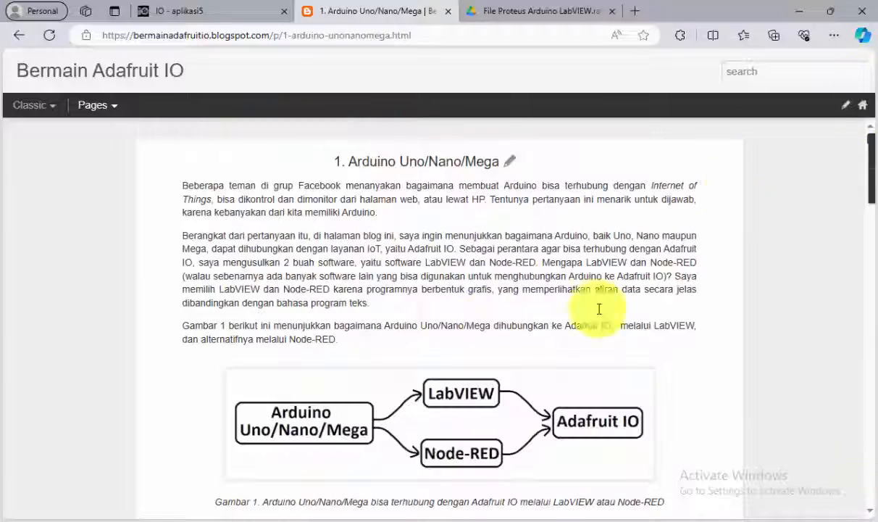
# Step: Examine the blog's connection diagrams, component list, Arduino Uno, Nano and Mega wiring figures, and the Proteus schematic
pyautogui.scroll(-5, 421, 341)
pyautogui.scroll(2, 424, 340)
pyautogui.scroll(1, 424, 339)
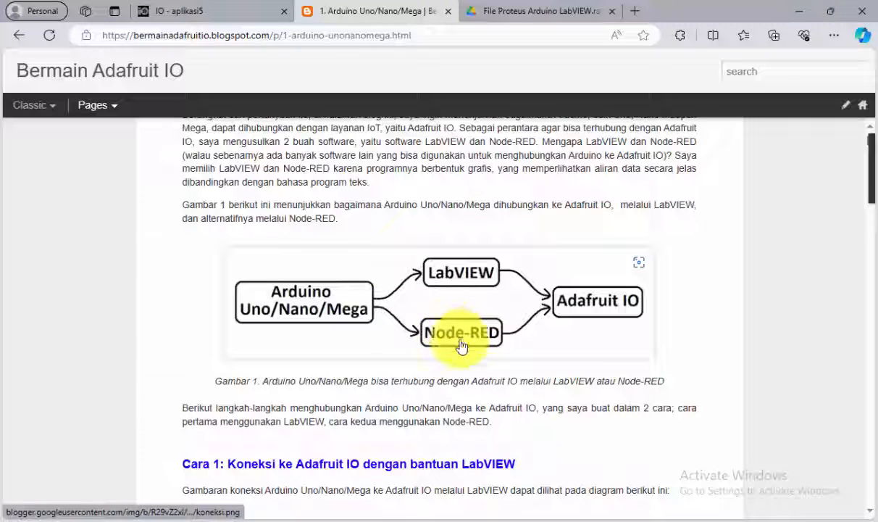
pyautogui.scroll(-4, 494, 359)
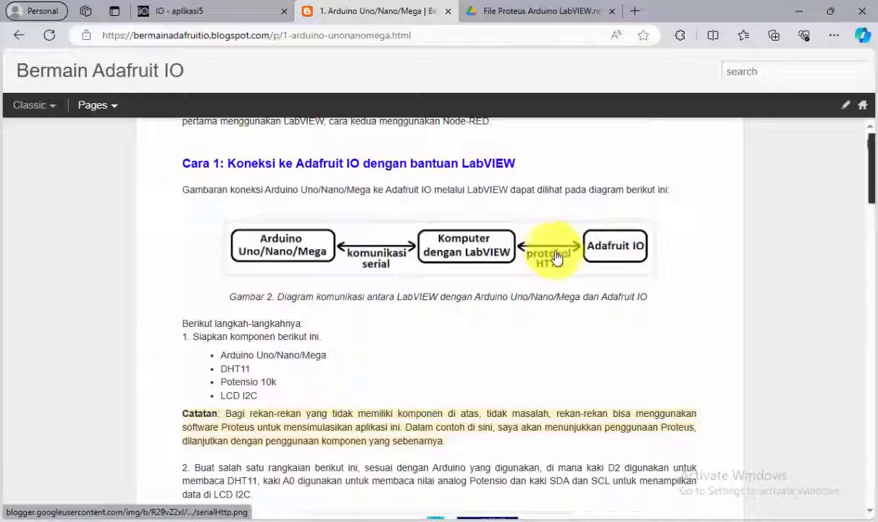
pyautogui.scroll(-3, 529, 239)
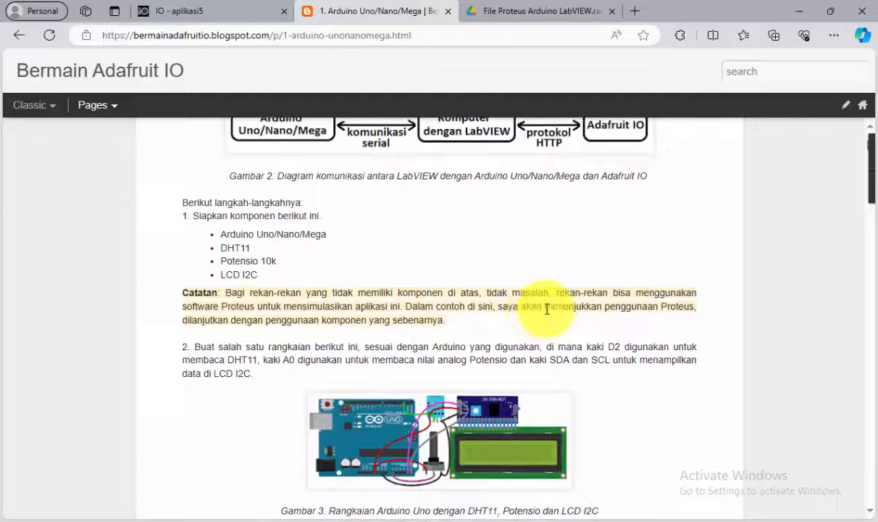
pyautogui.scroll(-3, 547, 308)
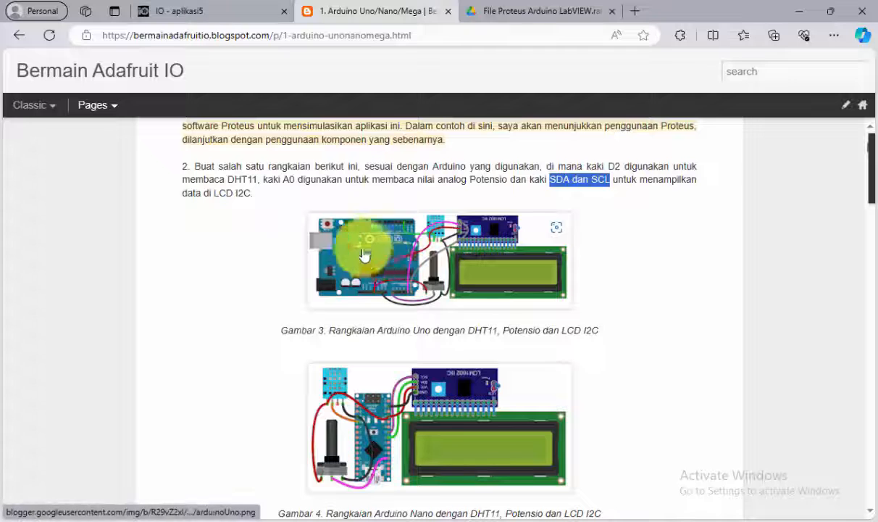
pyautogui.scroll(-3, 376, 259)
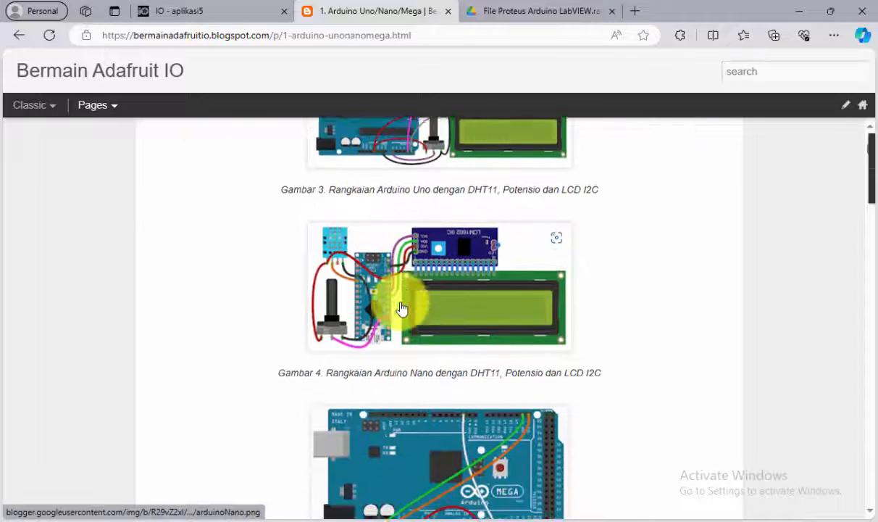
pyautogui.scroll(-2, 471, 348)
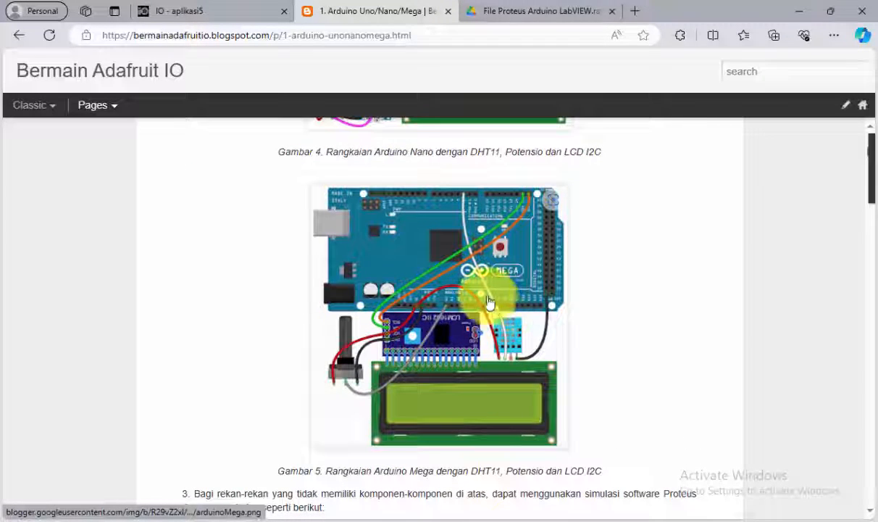
pyautogui.scroll(-3, 395, 353)
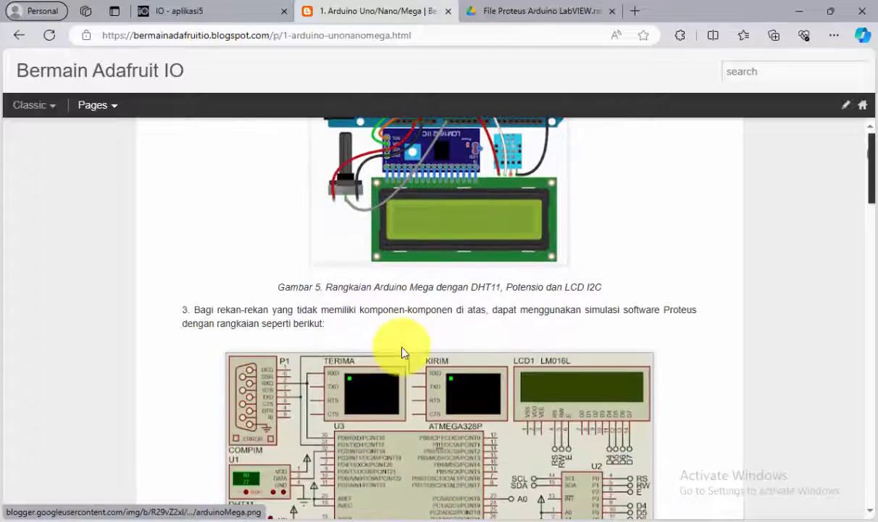
pyautogui.scroll(-2, 404, 353)
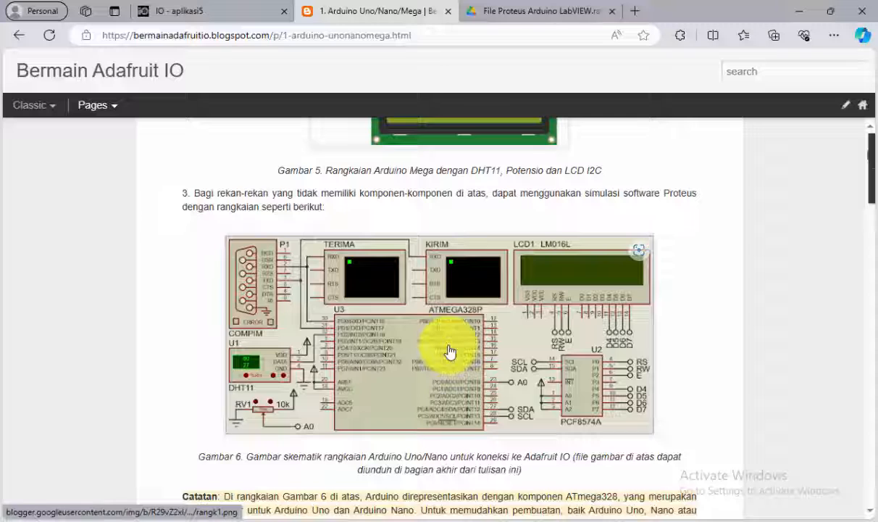
# Step: Examine the KodeProgram_01 listing, its hardware result, and the Proteus settings for the ATmega328 and COMPIM components
pyautogui.scroll(-4, 449, 351)
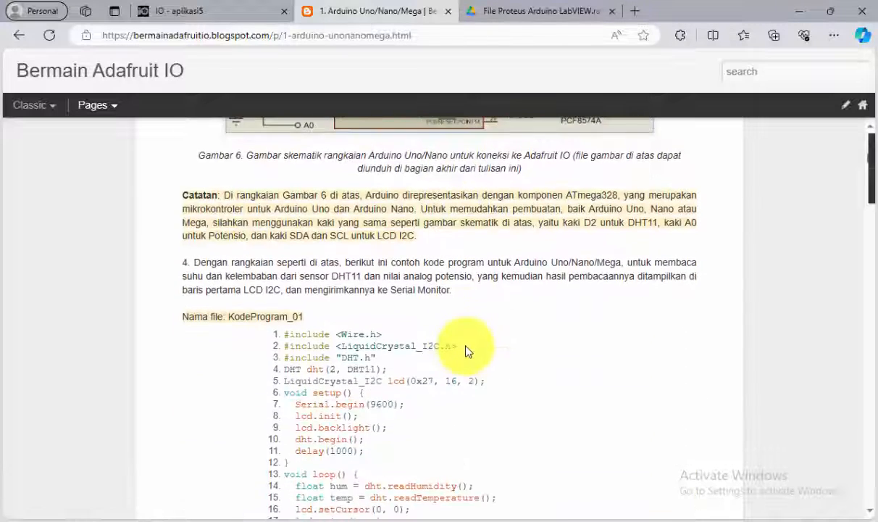
pyautogui.scroll(-3, 469, 349)
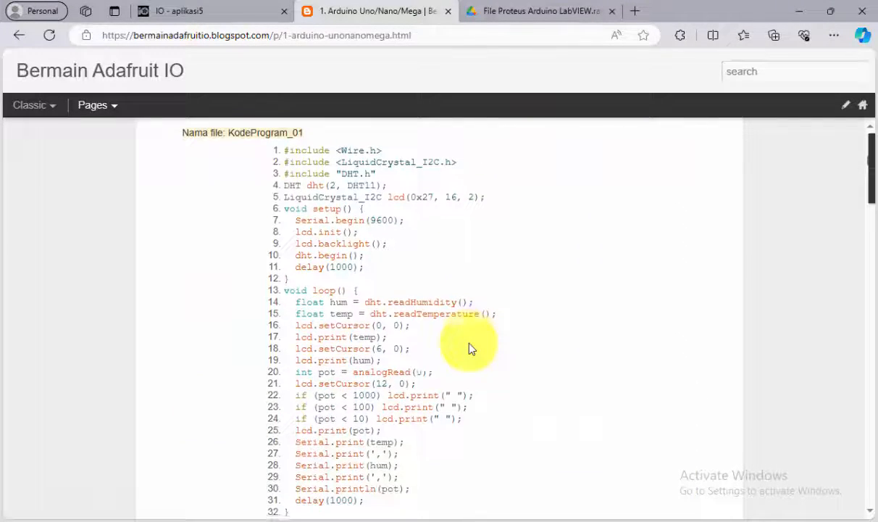
pyautogui.scroll(1, 469, 349)
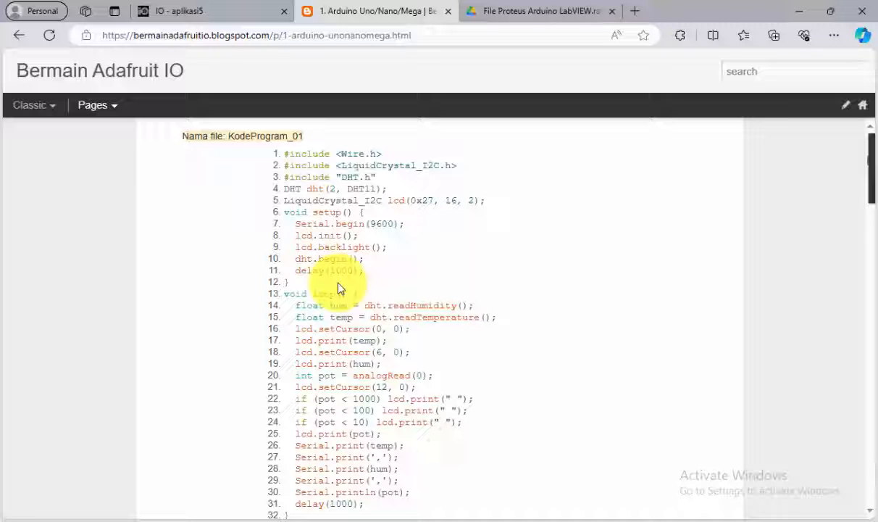
pyautogui.scroll(-7, 337, 287)
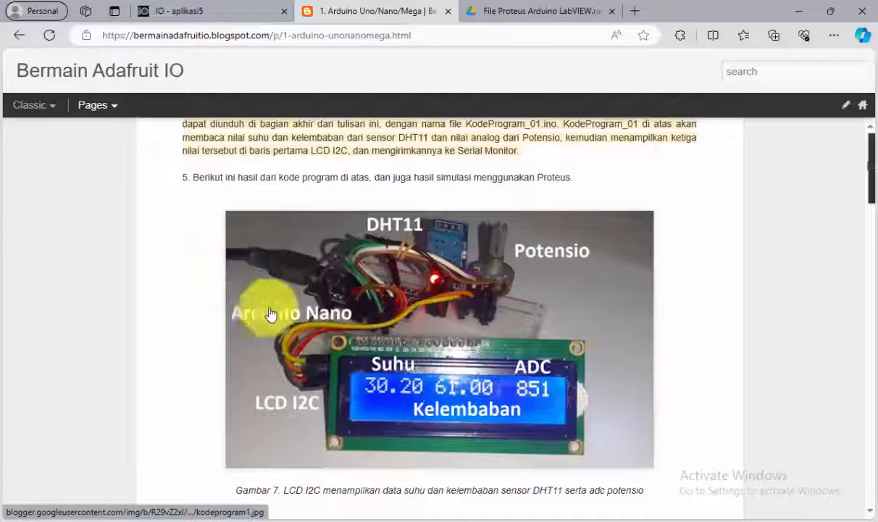
pyautogui.scroll(-5, 374, 346)
pyautogui.scroll(-7, 374, 346)
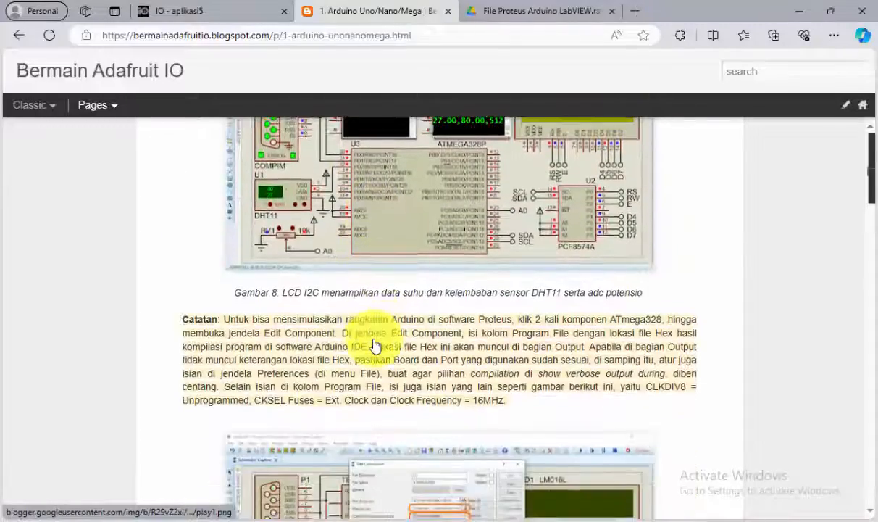
pyautogui.scroll(-7, 375, 346)
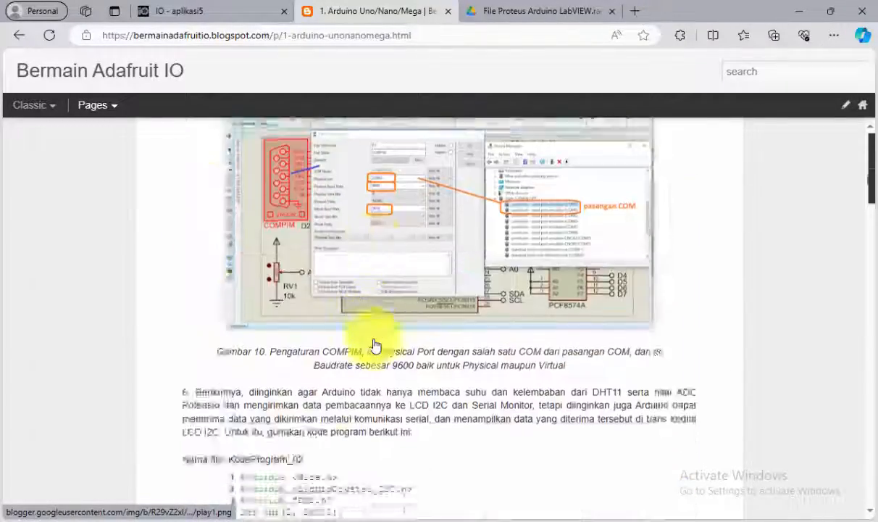
pyautogui.scroll(3, 377, 347)
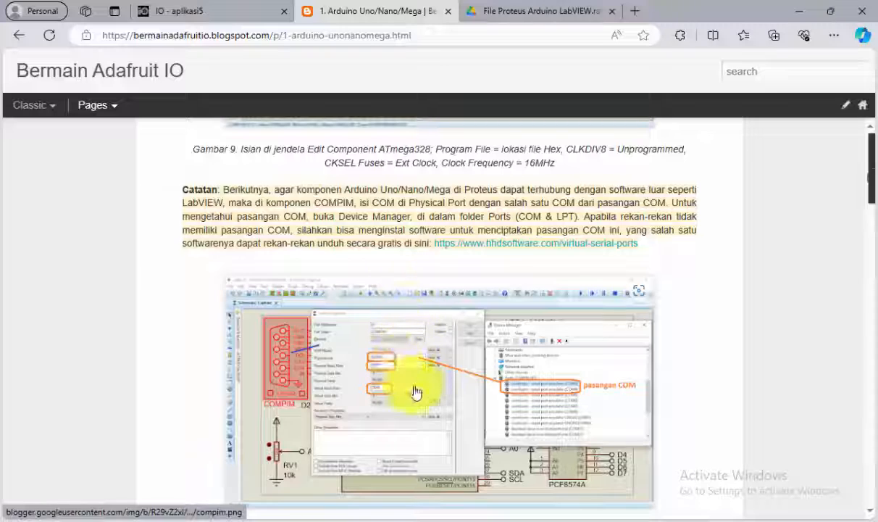
pyautogui.scroll(-1, 429, 384)
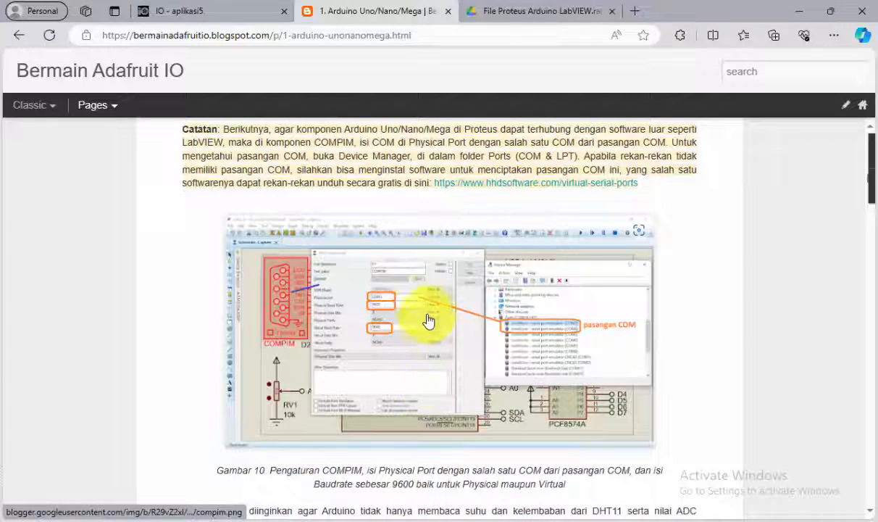
pyautogui.scroll(6, 394, 275)
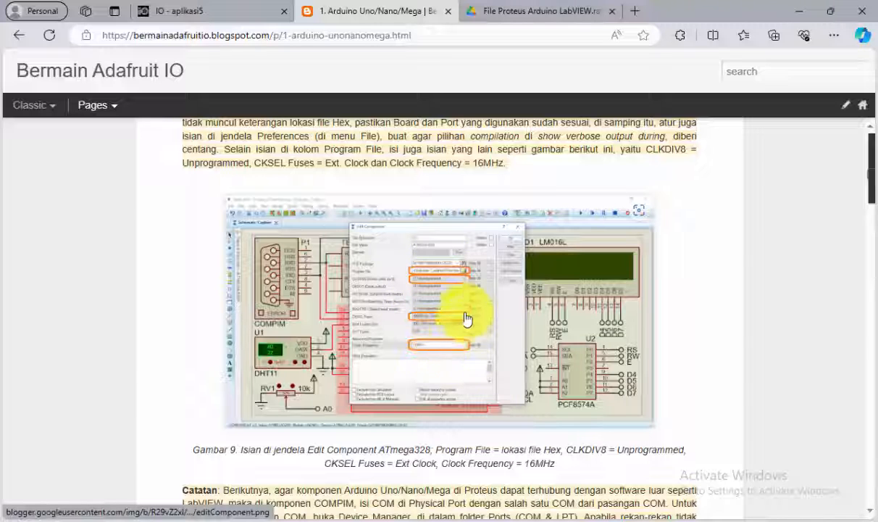
pyautogui.scroll(3, 455, 314)
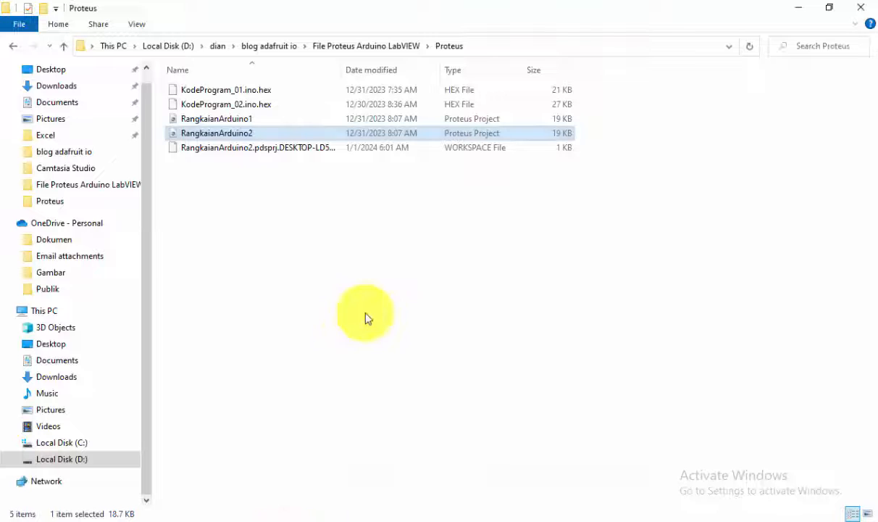
# Step: Open the KodeProgram_02 sketch from the Program Arduino folder in Arduino IDE and dismiss the library updates notice
pyautogui.click(364, 47)
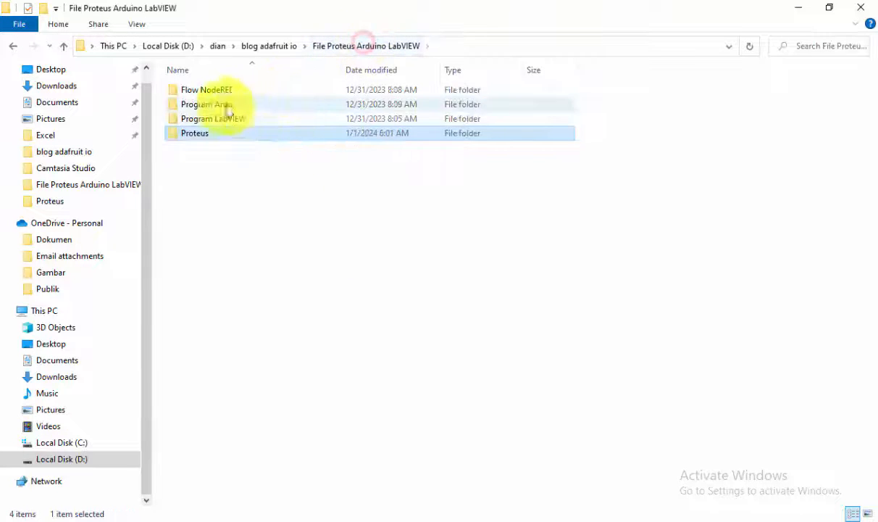
pyautogui.doubleClick(231, 106)
pyautogui.click(237, 93)
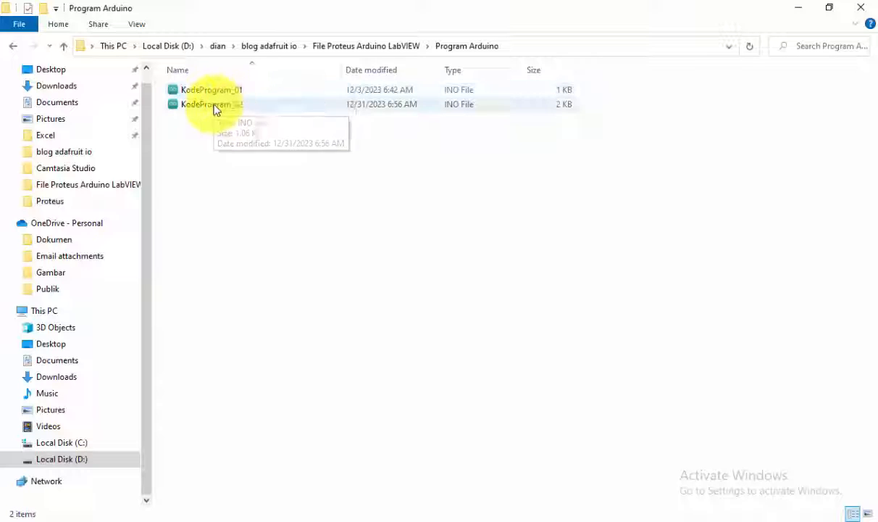
pyautogui.click(215, 108)
pyautogui.doubleClick(215, 107)
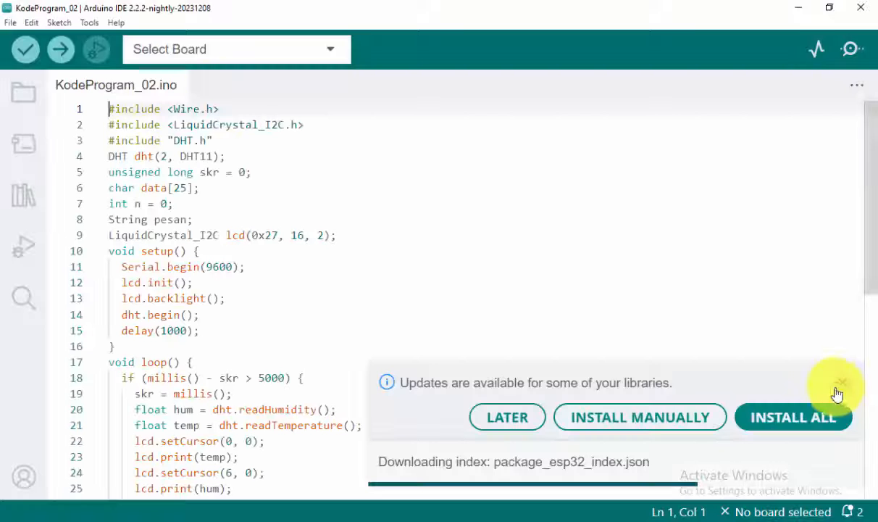
pyautogui.click(837, 385)
# Step: Try verifying the sketch, and choose Arduino Uno as the board without selecting a port
pyautogui.click(33, 55)
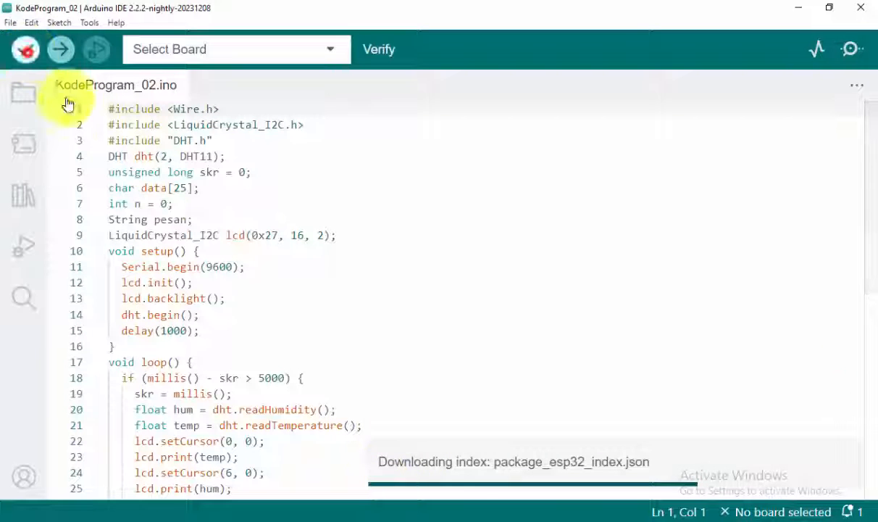
pyautogui.click(333, 51)
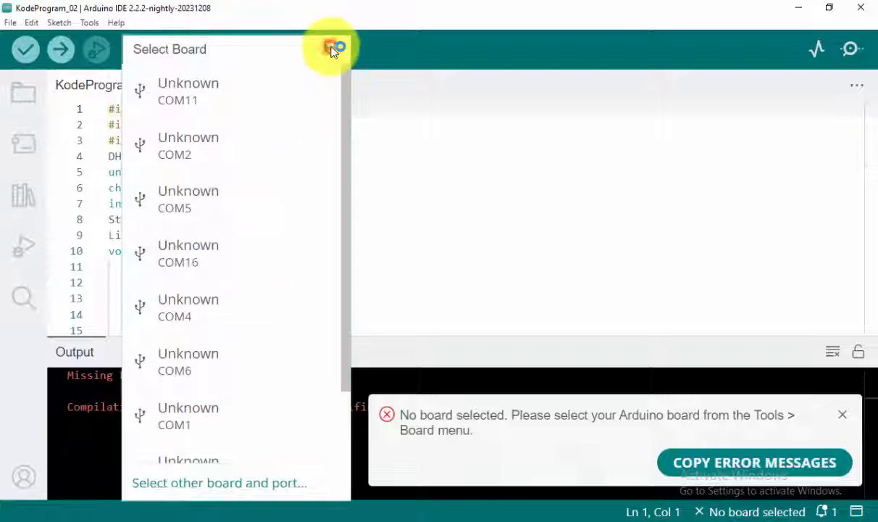
pyautogui.click(282, 490)
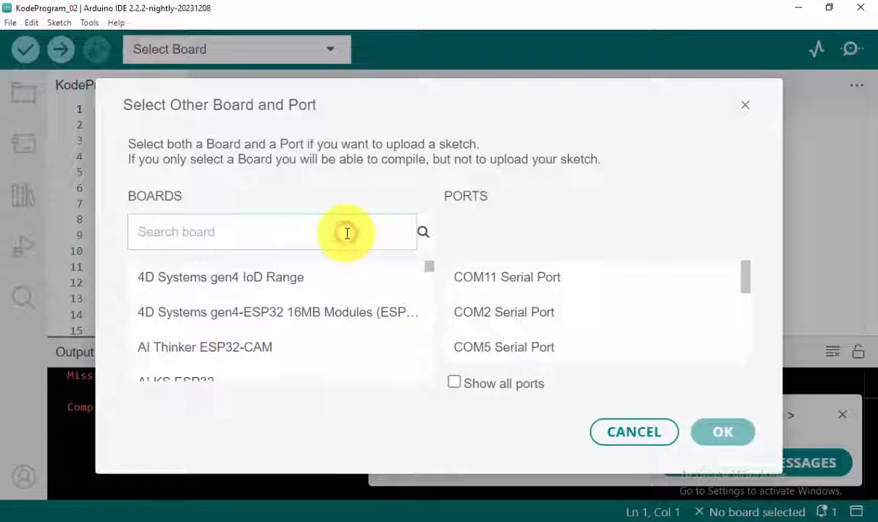
pyautogui.write('arduino')
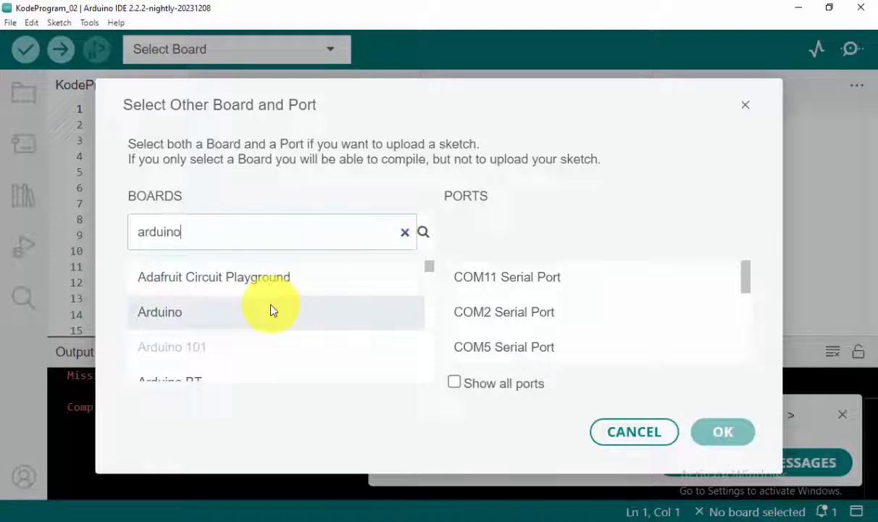
pyautogui.scroll(-5, 272, 310)
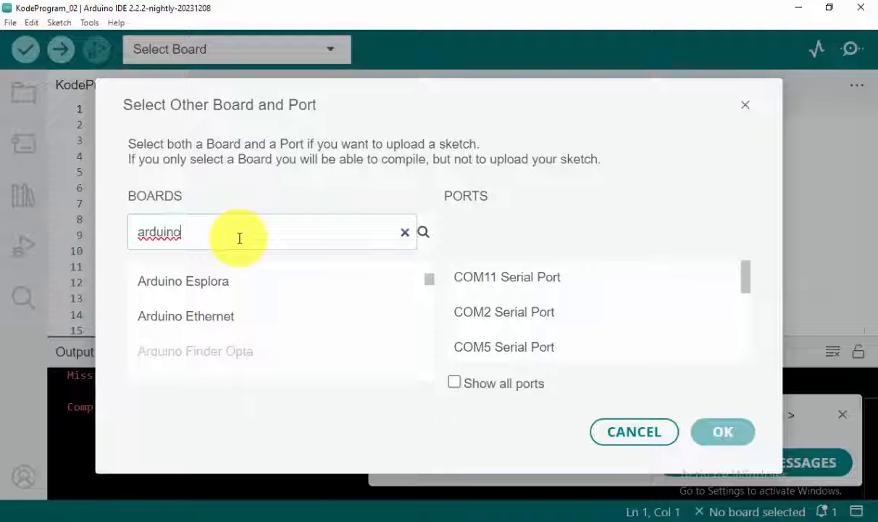
pyautogui.write('uno')
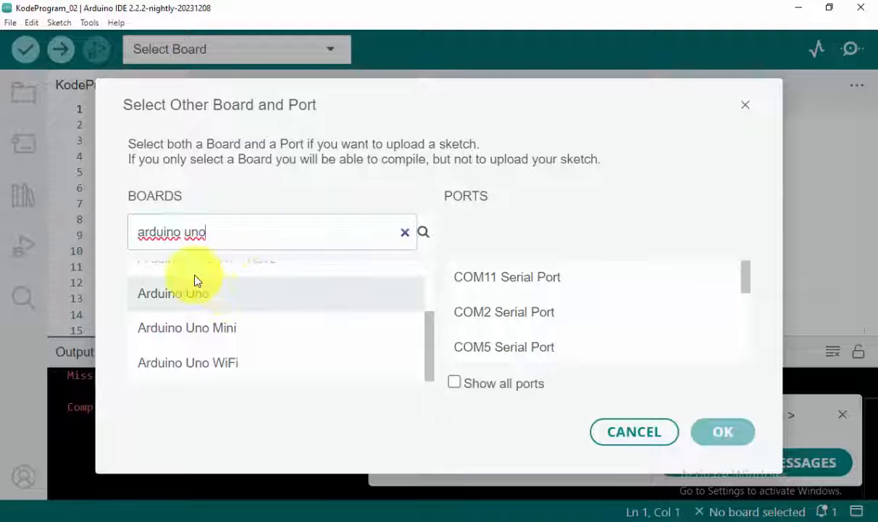
pyautogui.click(211, 297)
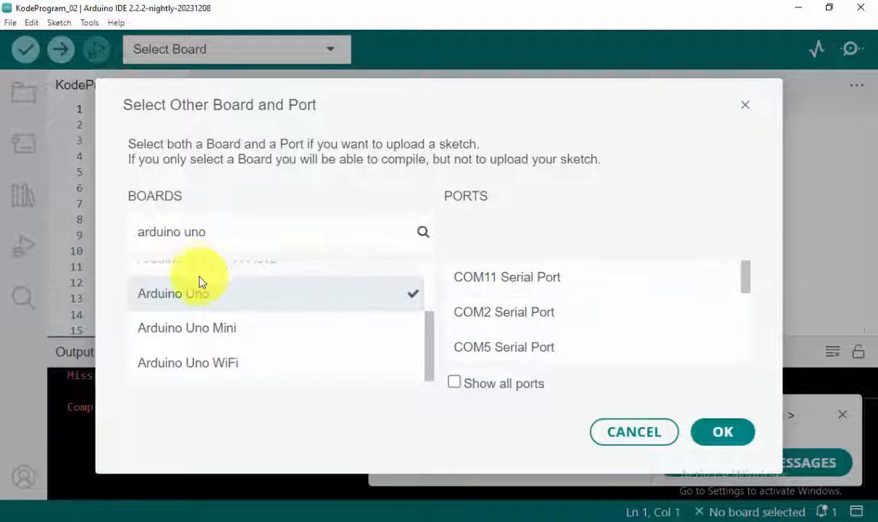
pyautogui.click(724, 434)
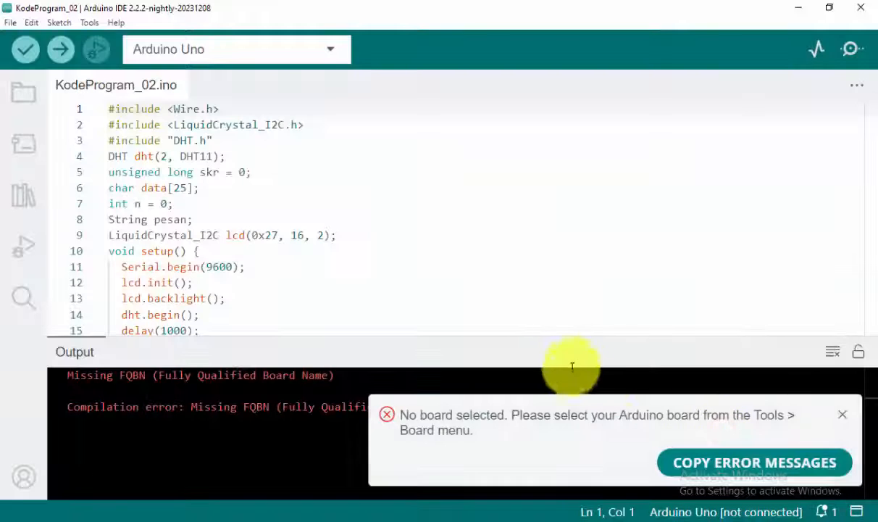
# Step: Compile the sketch for Arduino Uno and highlight the full path of KodeProgram_02.ino.hex in the enlarged output area
pyautogui.click(26, 49)
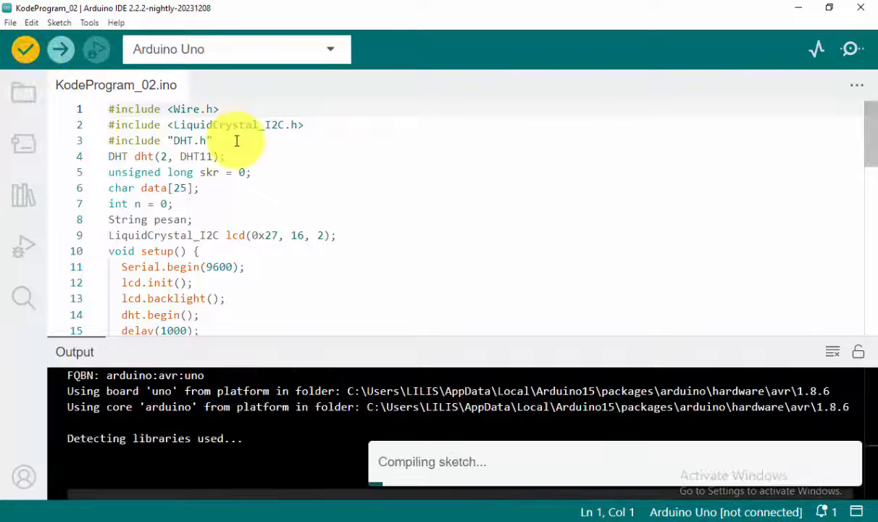
pyautogui.moveTo(625, 336); pyautogui.dragTo(638, 210)
pyautogui.click(844, 464)
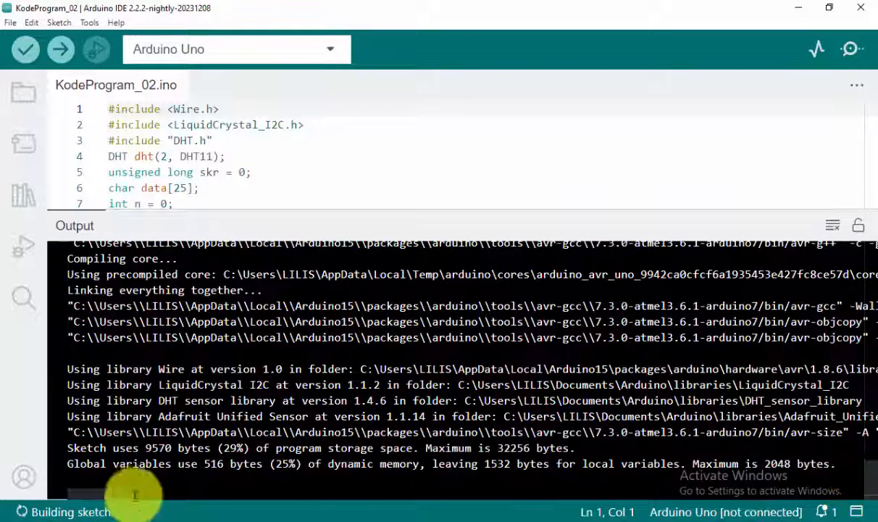
pyautogui.moveTo(118, 492); pyautogui.dragTo(252, 509)
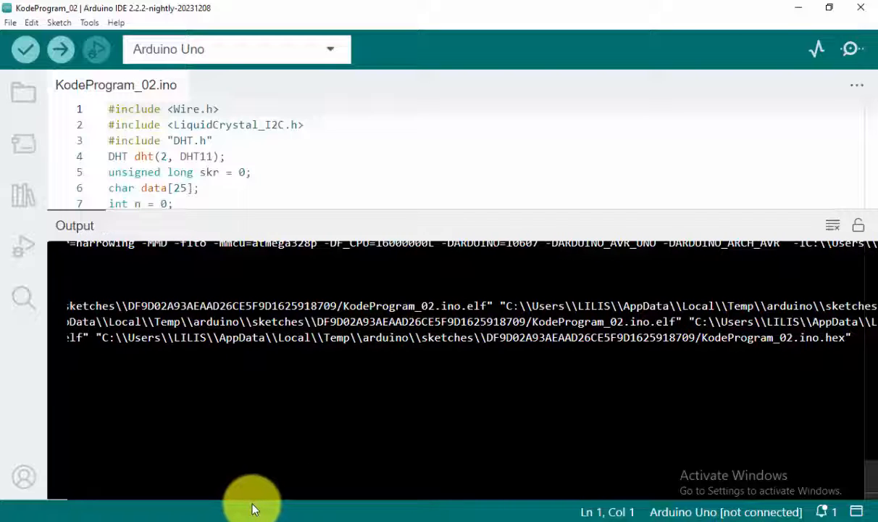
pyautogui.moveTo(851, 342); pyautogui.dragTo(100, 338)
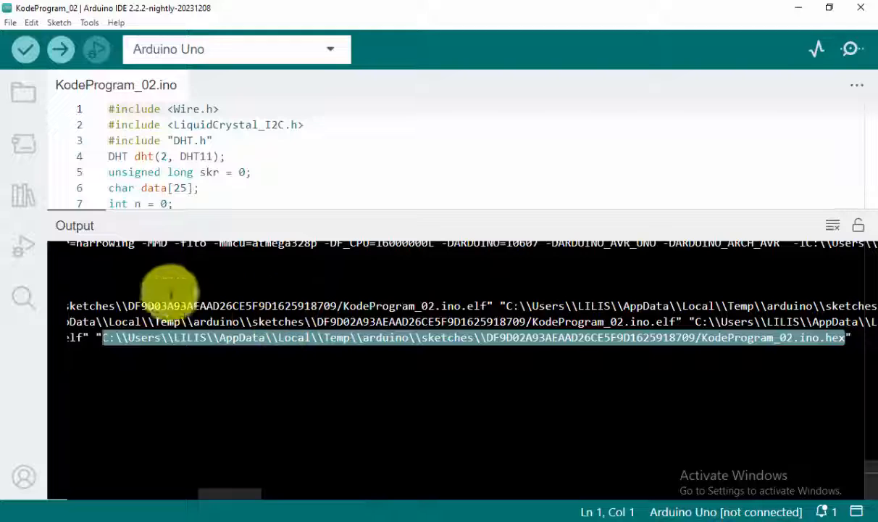
# Step: Check in Preferences that verbose output is enabled during compile, and accept the settings
pyautogui.click(9, 23)
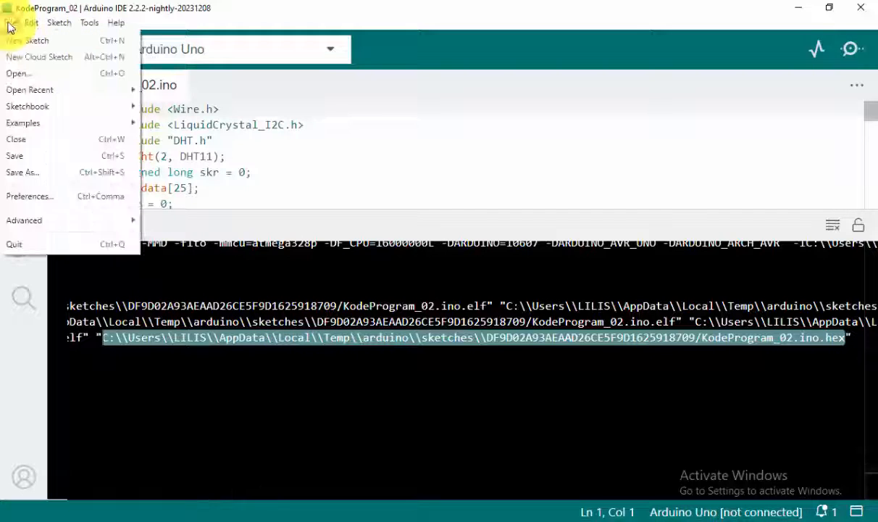
pyautogui.click(60, 200)
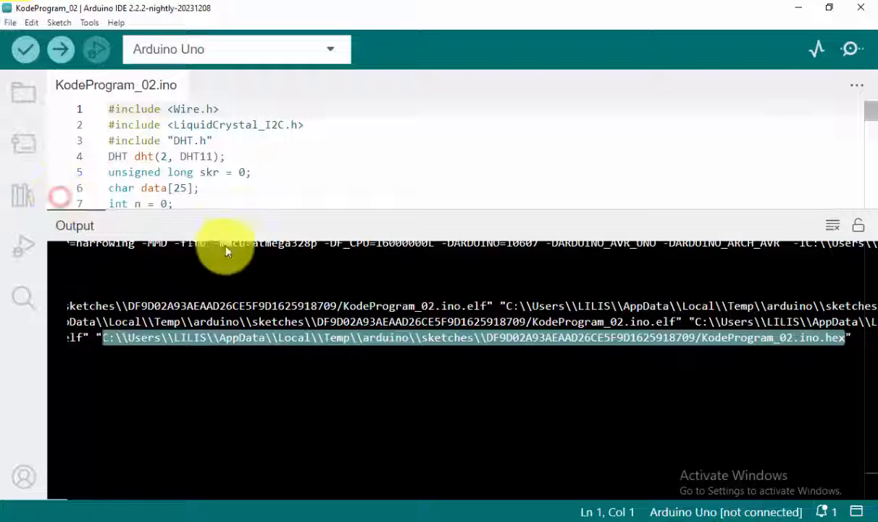
pyautogui.scroll(-2, 303, 328)
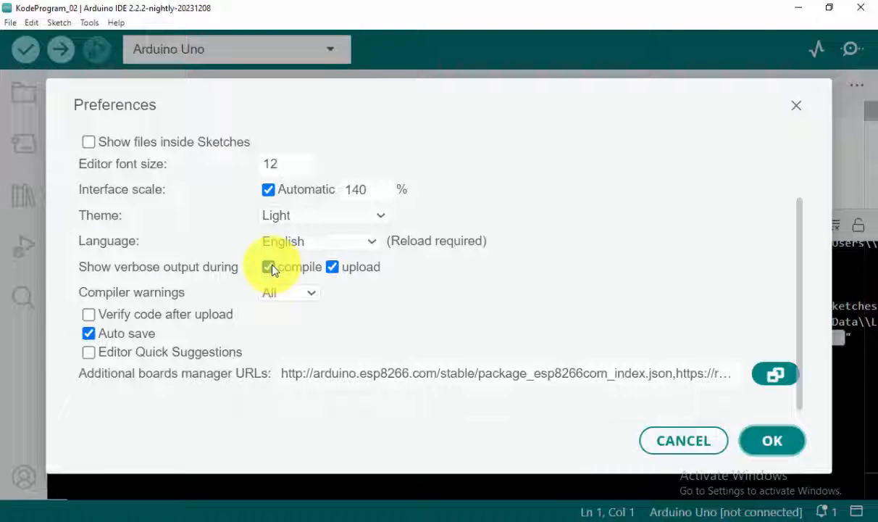
pyautogui.click(771, 441)
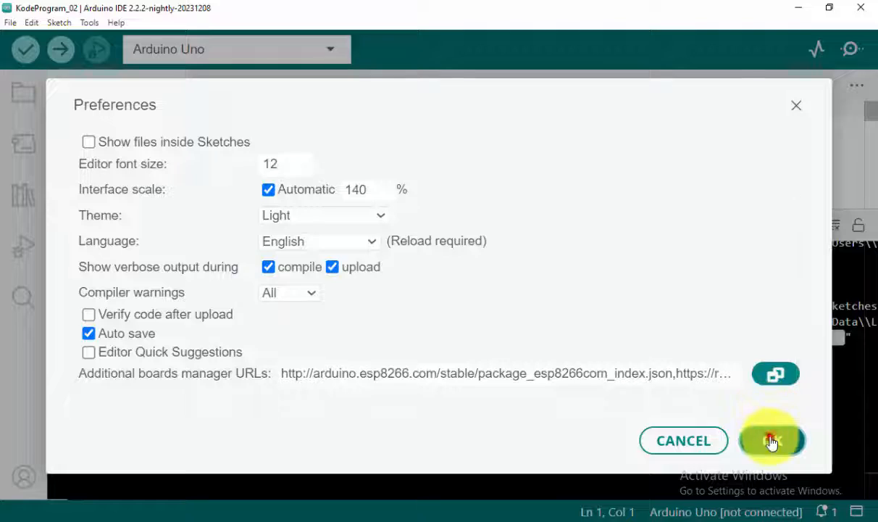
# Step: Switch to the RangkaianArduino2 schematic in Proteus, stop its simulation and maximise the window
pyautogui.click(520, 520)
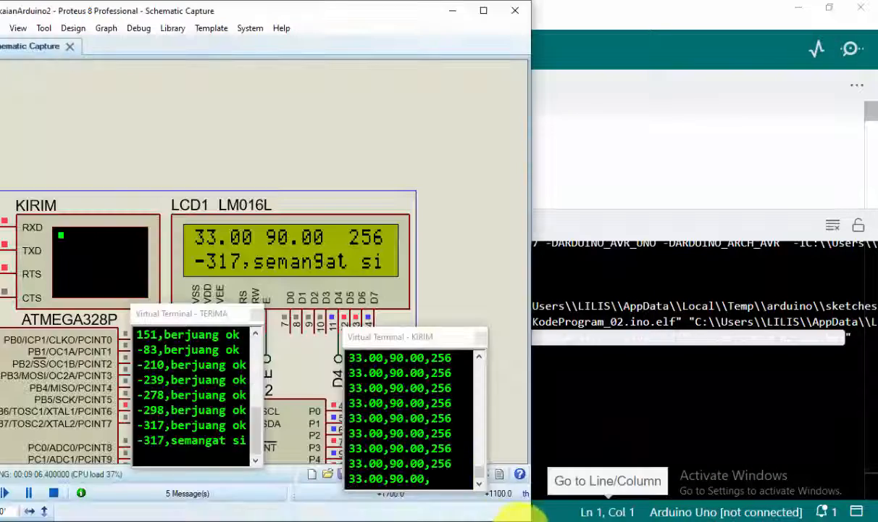
pyautogui.moveTo(210, 11); pyautogui.dragTo(500, 5)
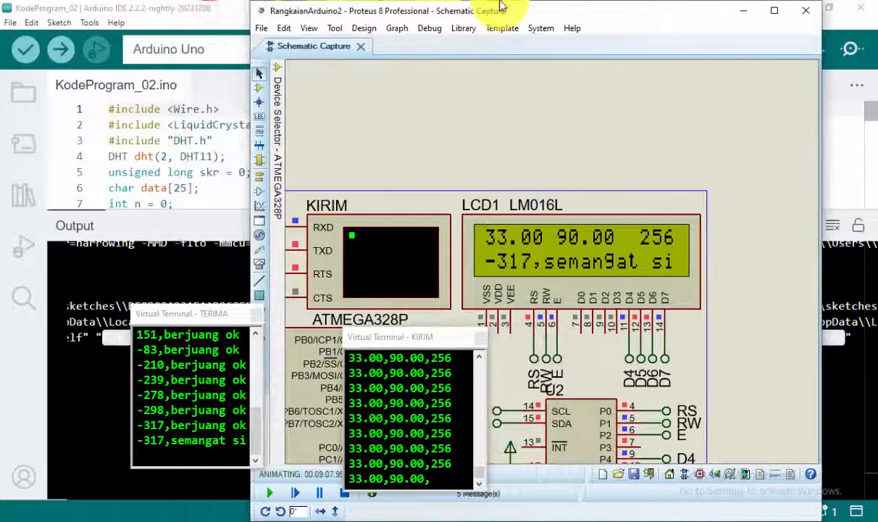
pyautogui.click(344, 494)
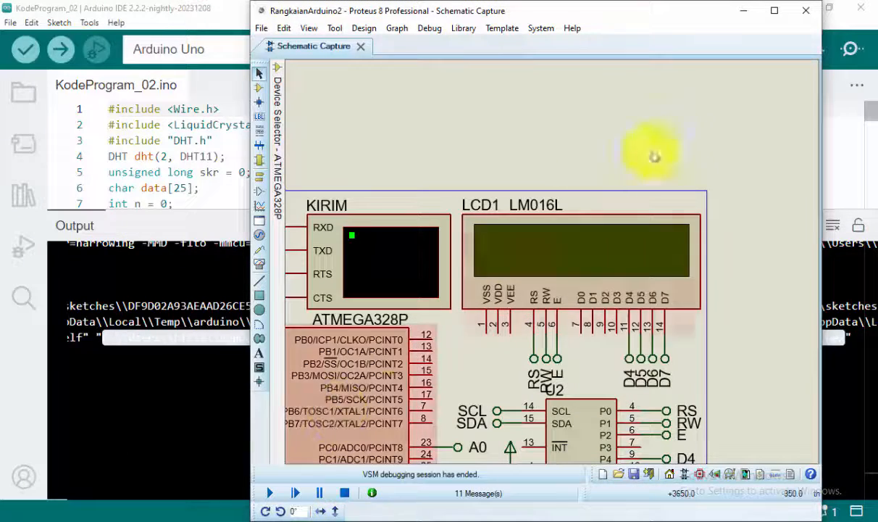
pyautogui.doubleClick(743, 18)
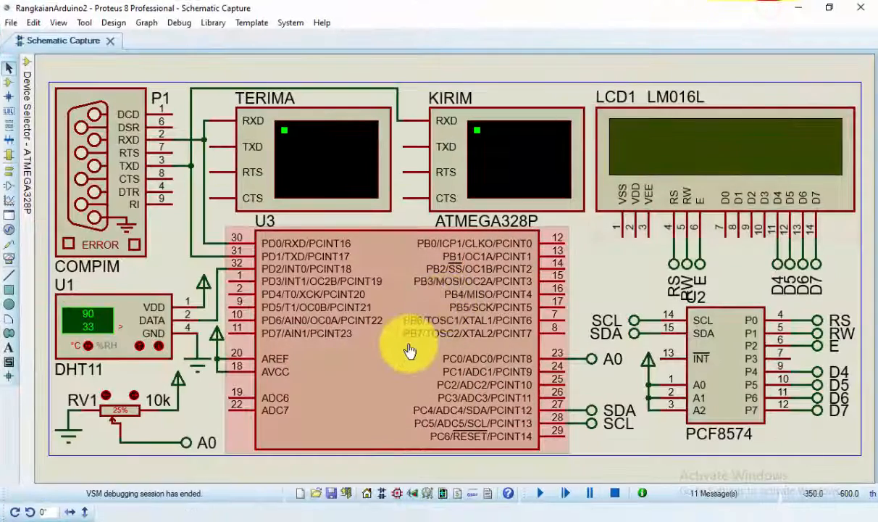
# Step: Review the ATMEGA328P component's program file, fuse and clock frequency settings, and close its properties
pyautogui.click(409, 351)
pyautogui.click(408, 345)
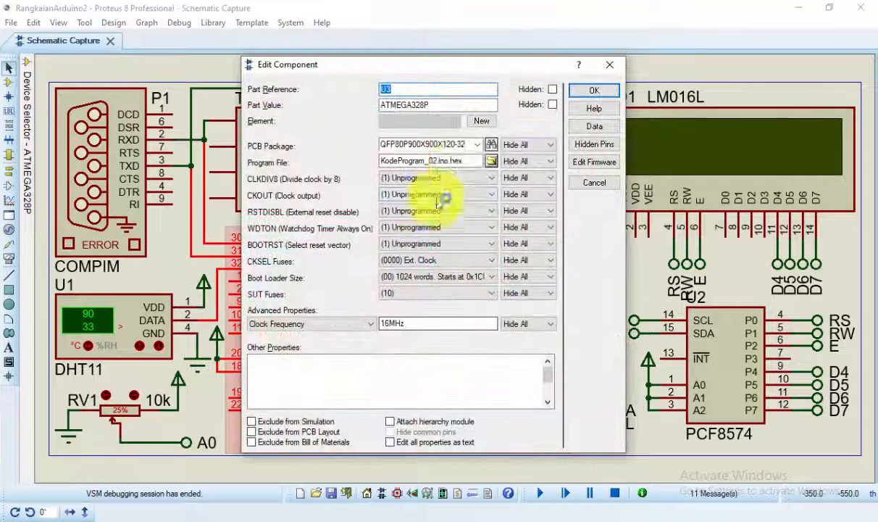
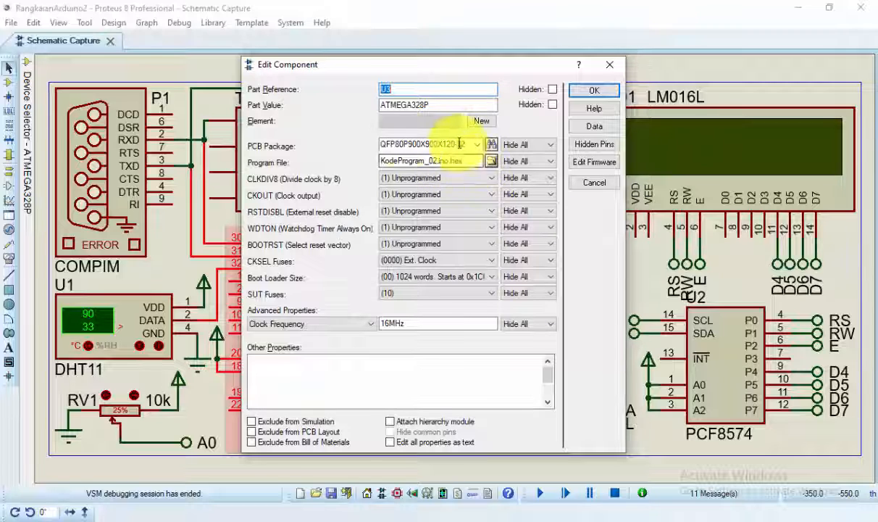
pyautogui.click(584, 91)
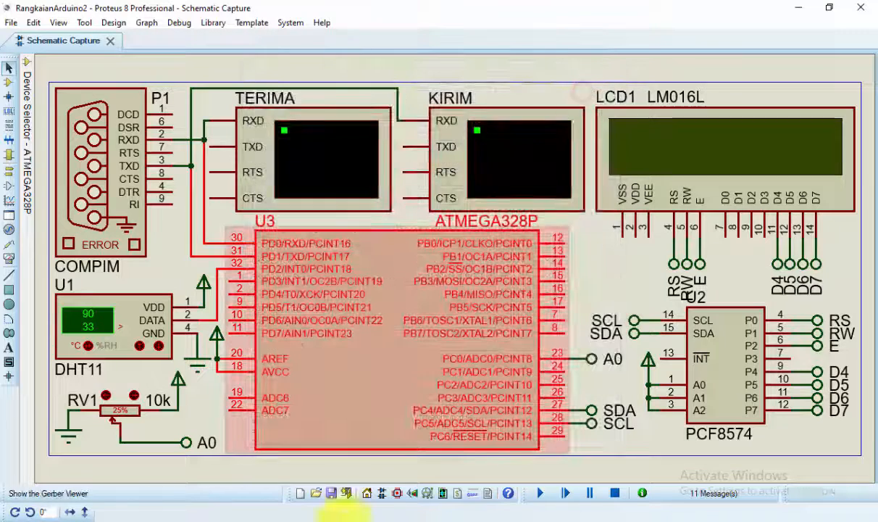
# Step: Return to the blog page in Edge and read the notes on ATmega328 settings and COMPIM port pairing
pyautogui.click(314, 516)
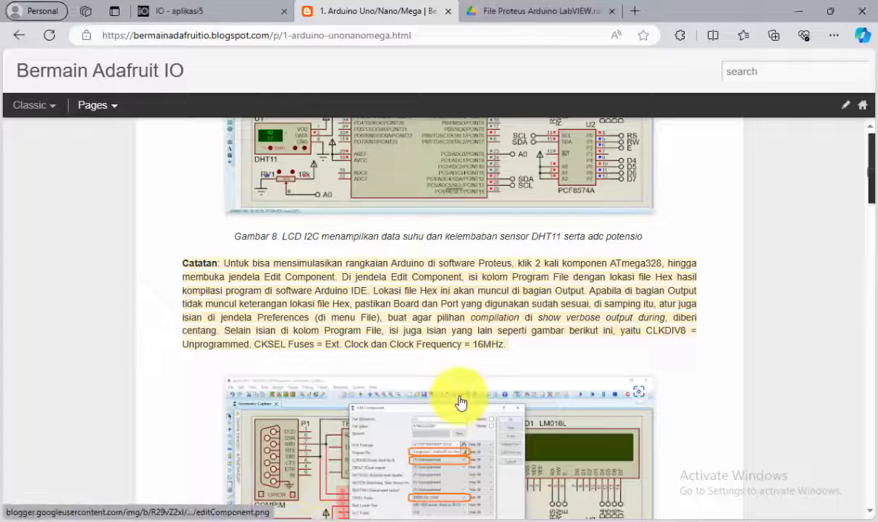
pyautogui.scroll(-2, 457, 402)
pyautogui.scroll(4, 459, 395)
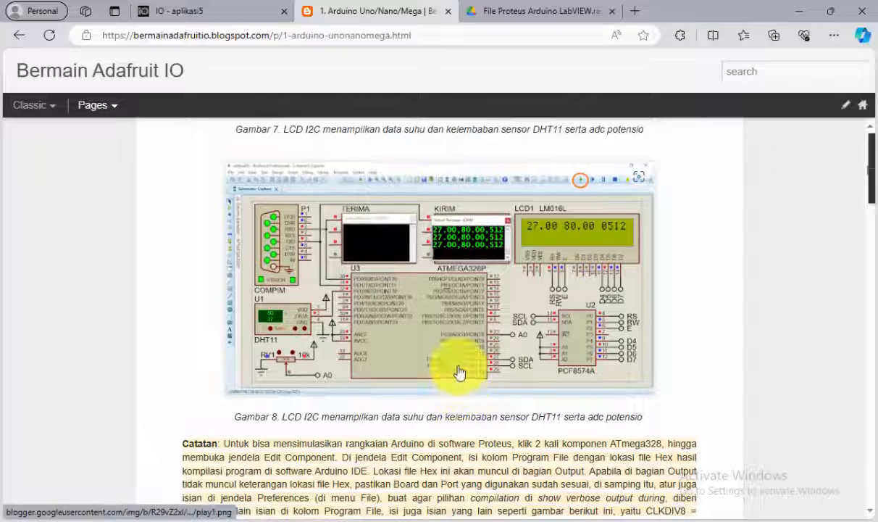
pyautogui.scroll(-5, 453, 395)
pyautogui.scroll(-4, 452, 397)
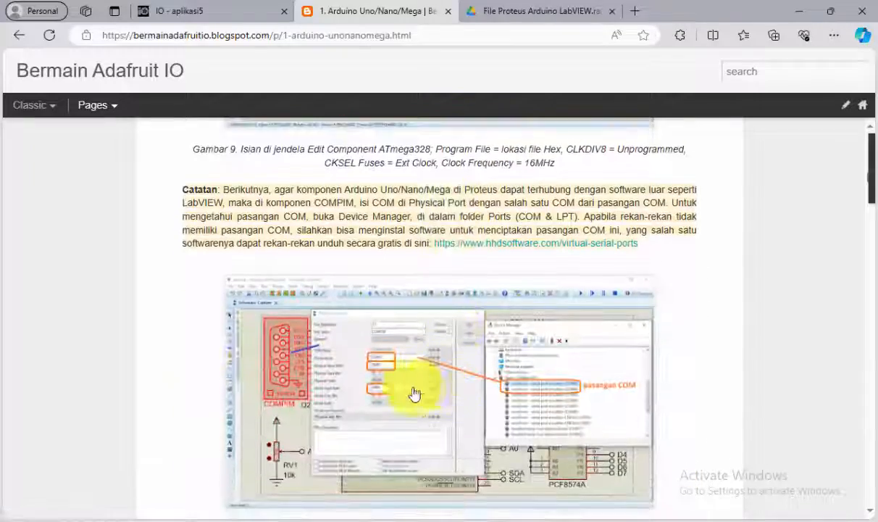
# Step: Switch back to Proteus and open the COMPIM component's properties to show its physical port and baud rates
pyautogui.click(507, 516)
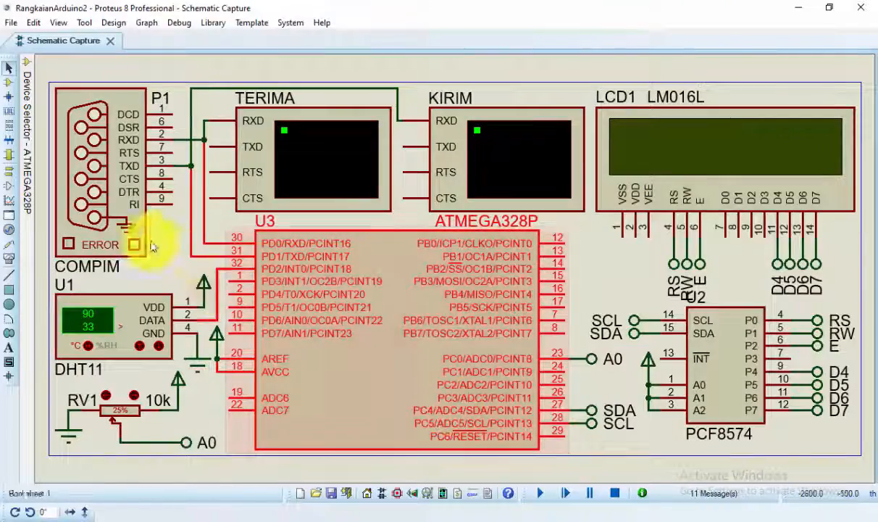
pyautogui.click(86, 186)
pyautogui.doubleClick(99, 191)
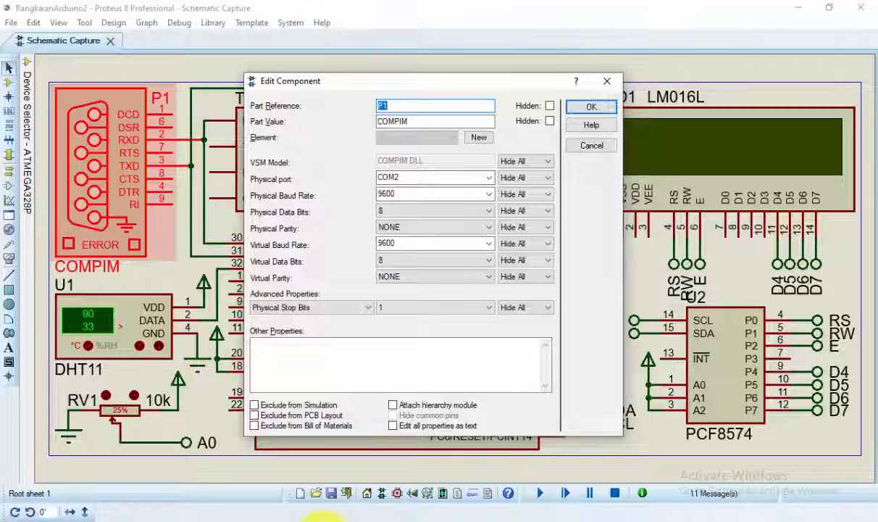
# Step: Switch to Edge and search the web for "software hhd virtual serial port" to find HHD Software Virtual Serial Port Tools
pyautogui.click(320, 517)
pyautogui.click(641, 13)
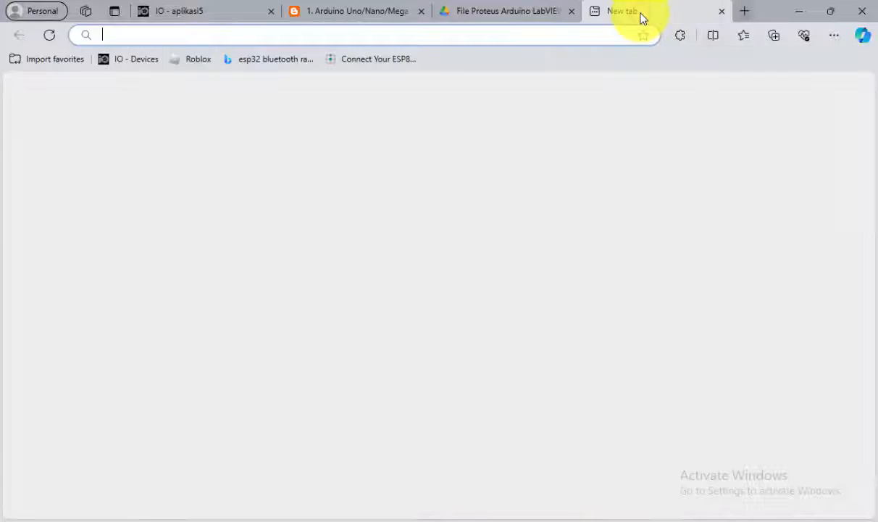
pyautogui.write('soft')
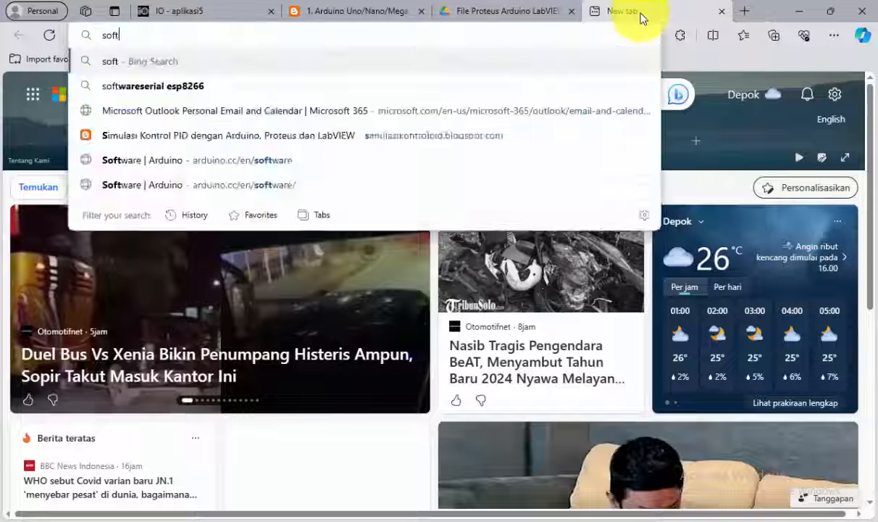
pyautogui.write('ware hhd v')
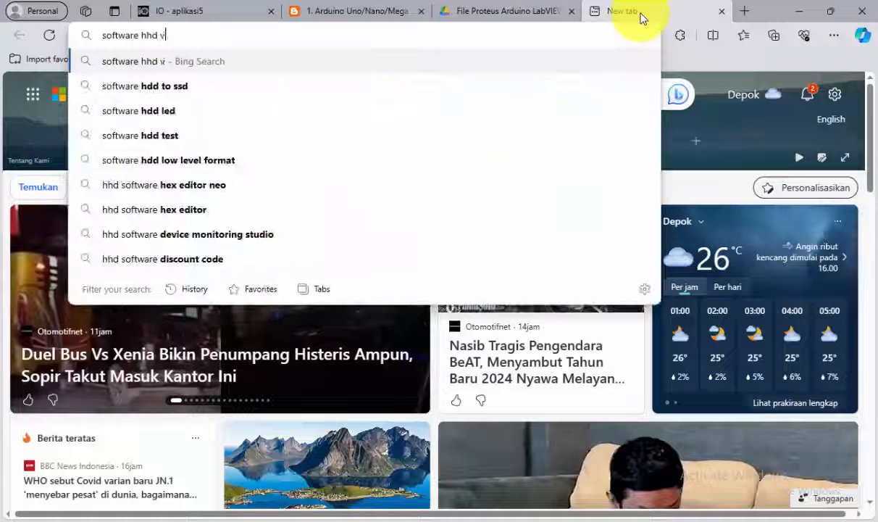
pyautogui.write('irut')
pyautogui.write('tua')
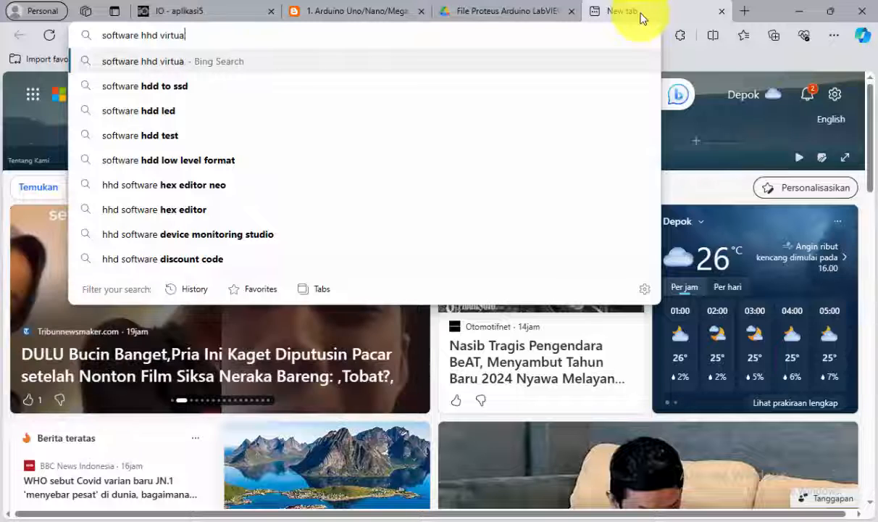
pyautogui.write('l serial port')
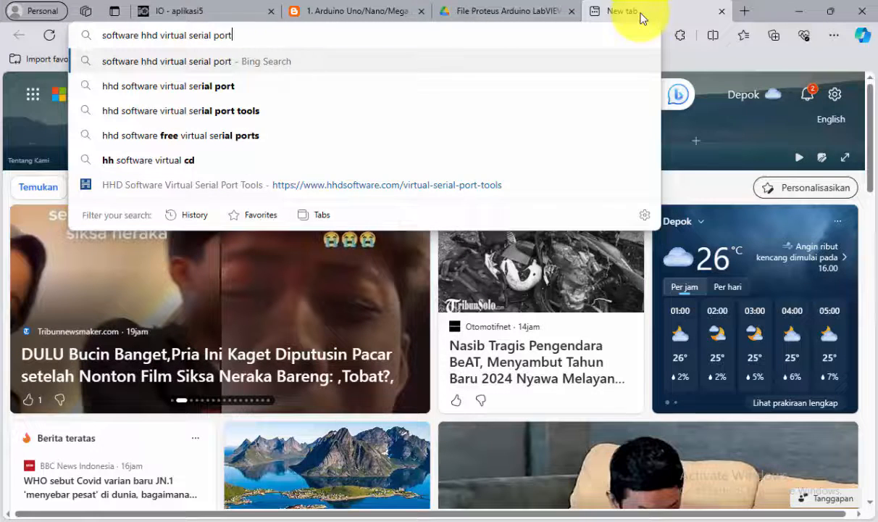
pyautogui.press('Return')
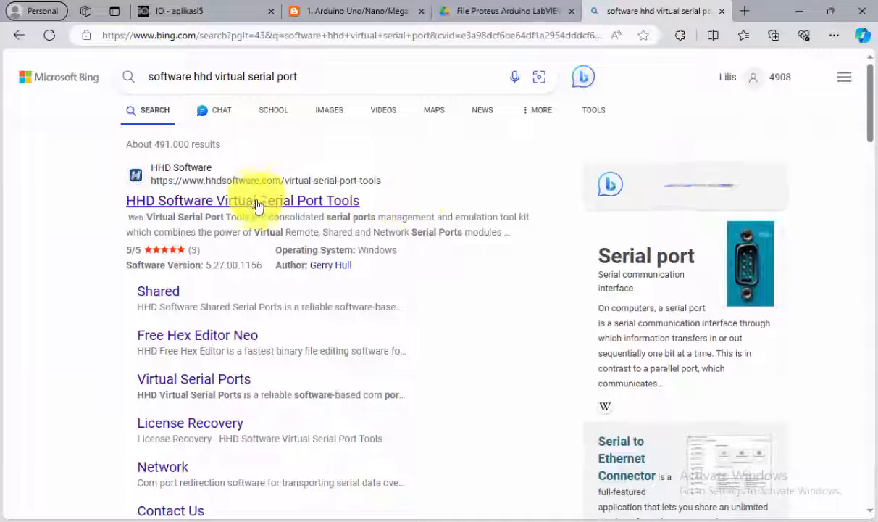
pyautogui.click(256, 200)
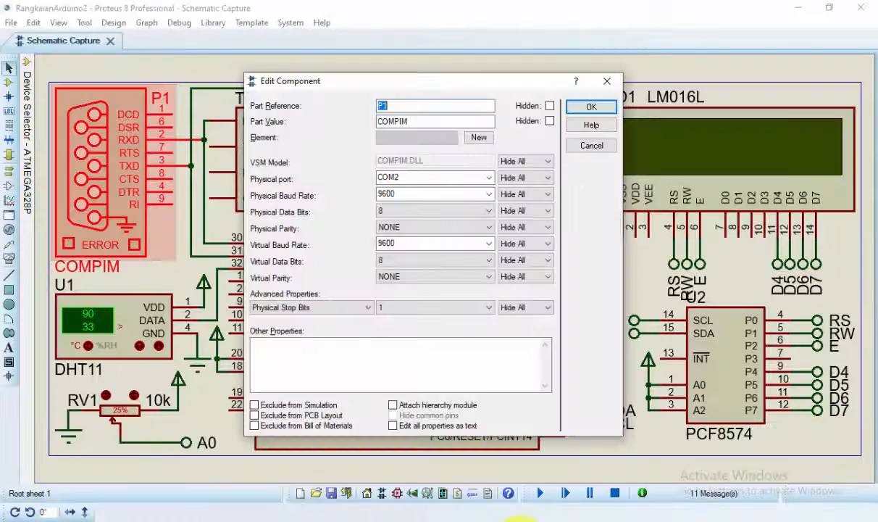
# Step: Switch back to Proteus, recheck the COMPIM component's properties, close them and start the simulation
pyautogui.press('Escape')
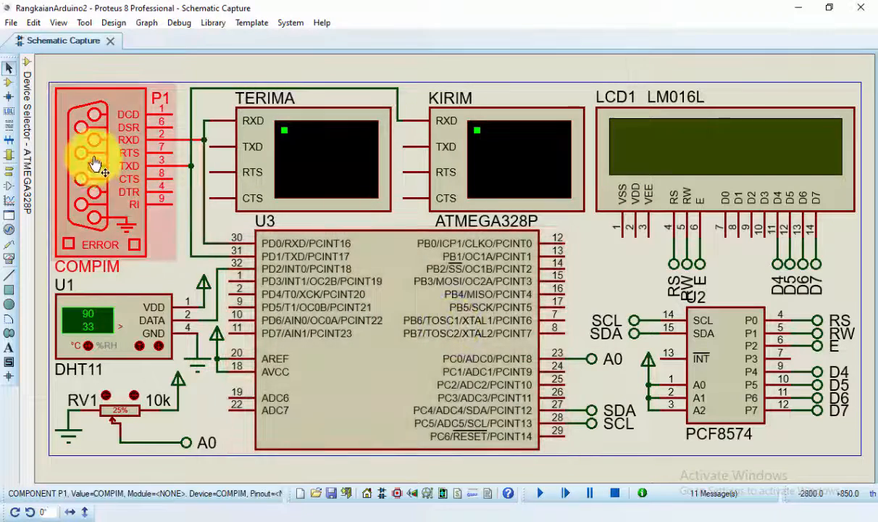
pyautogui.doubleClick(95, 163)
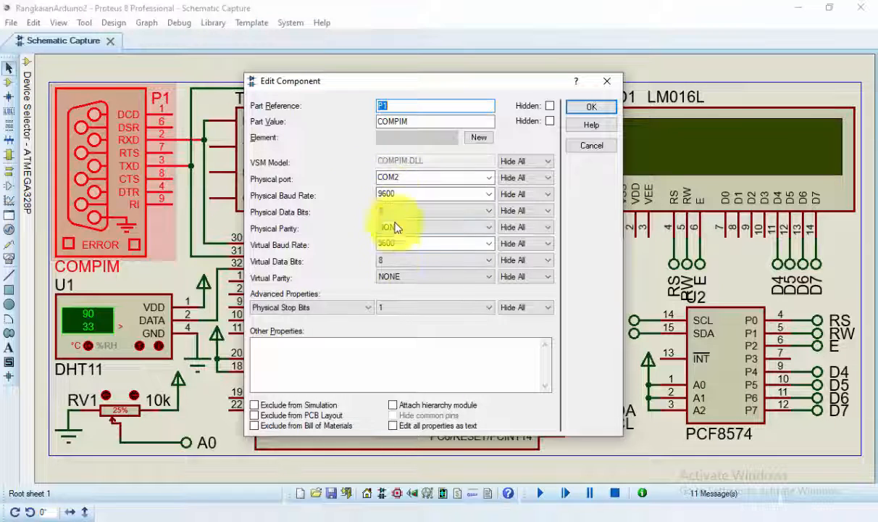
pyautogui.click(587, 108)
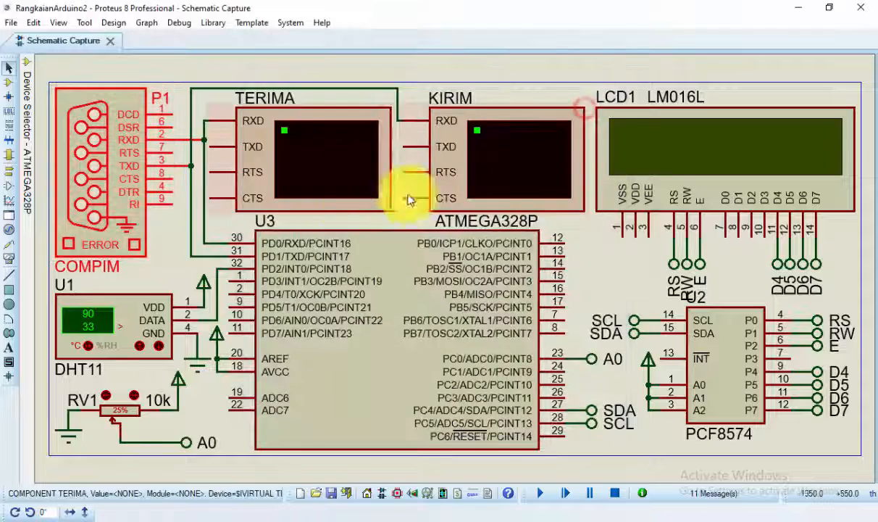
pyautogui.click(544, 494)
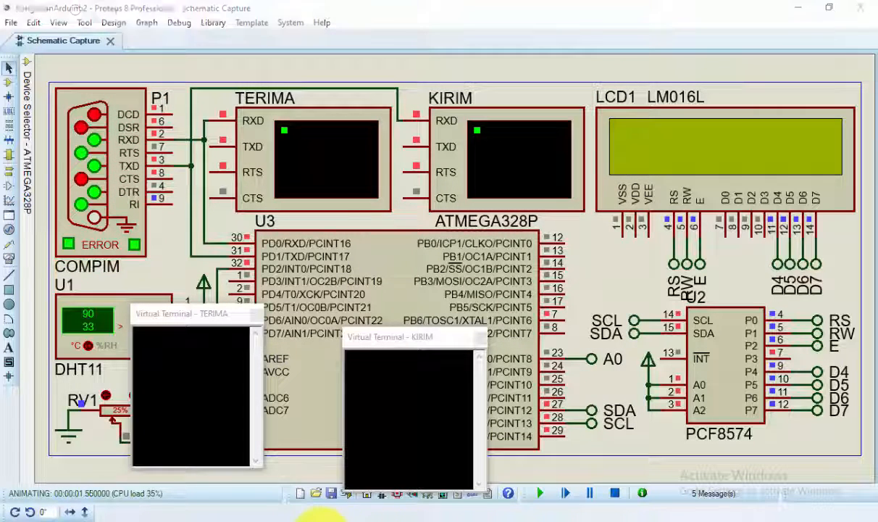
# Step: Return to Edge and close the web search and Proteus file download tabs, leaving the Arduino Uno/Nano/Mega blog page open
pyautogui.click(335, 517)
pyautogui.click(721, 11)
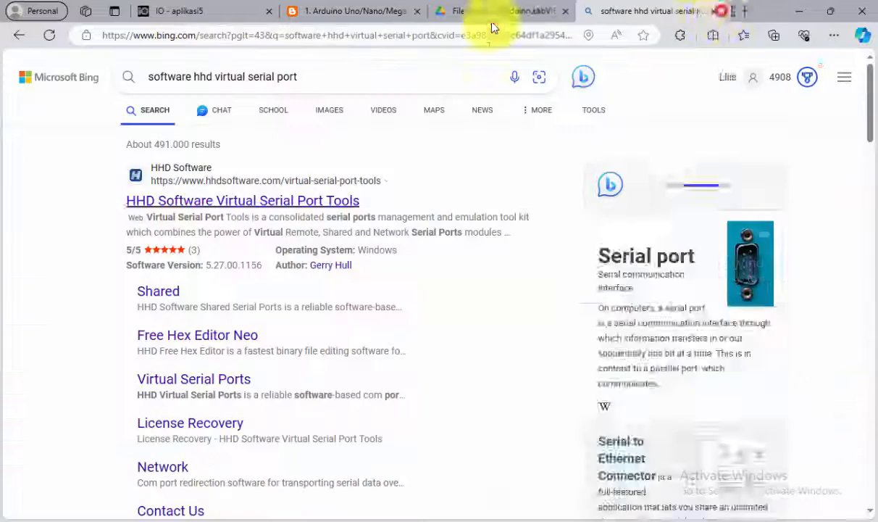
pyautogui.click(719, 12)
pyautogui.click(611, 12)
# Step: Review the KodeProgram_02 listing on the blog page, highlighting the serialEvent function from line 39 to 52
pyautogui.scroll(-10, 422, 216)
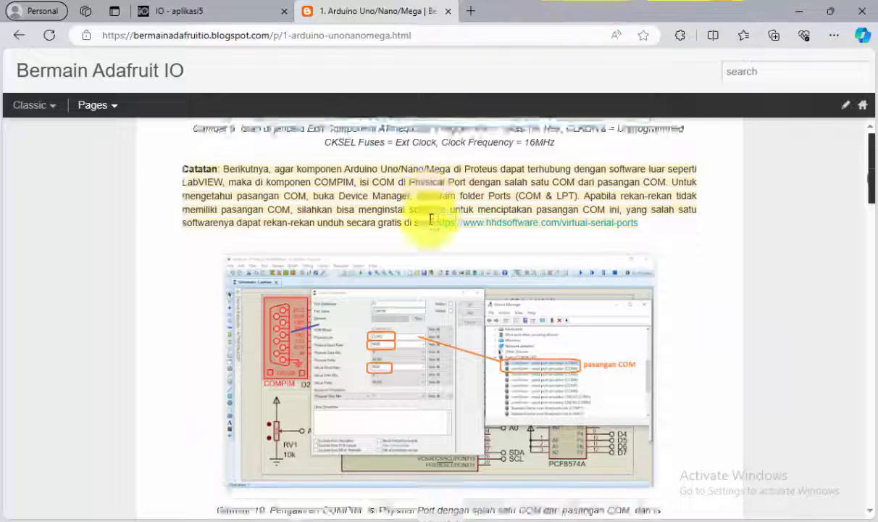
pyautogui.scroll(-2, 366, 317)
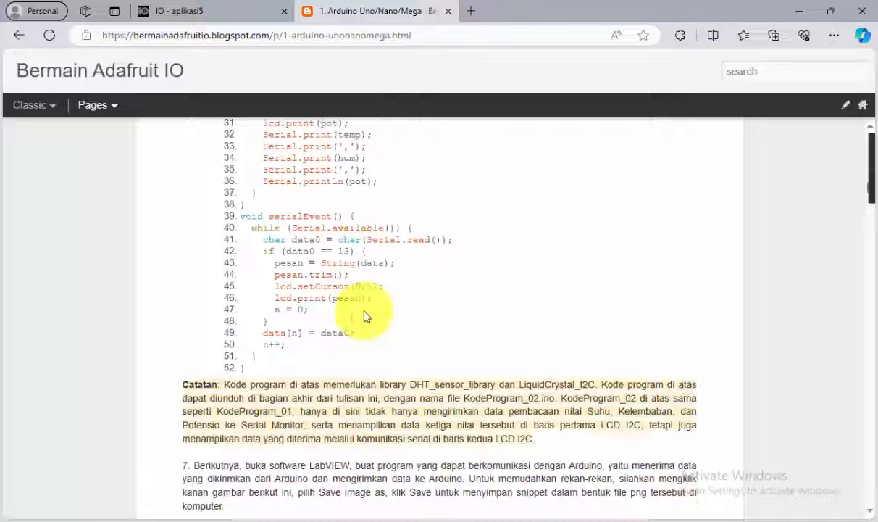
pyautogui.scroll(2, 363, 308)
pyautogui.scroll(-2, 317, 408)
pyautogui.moveTo(259, 408); pyautogui.dragTo(223, 261)
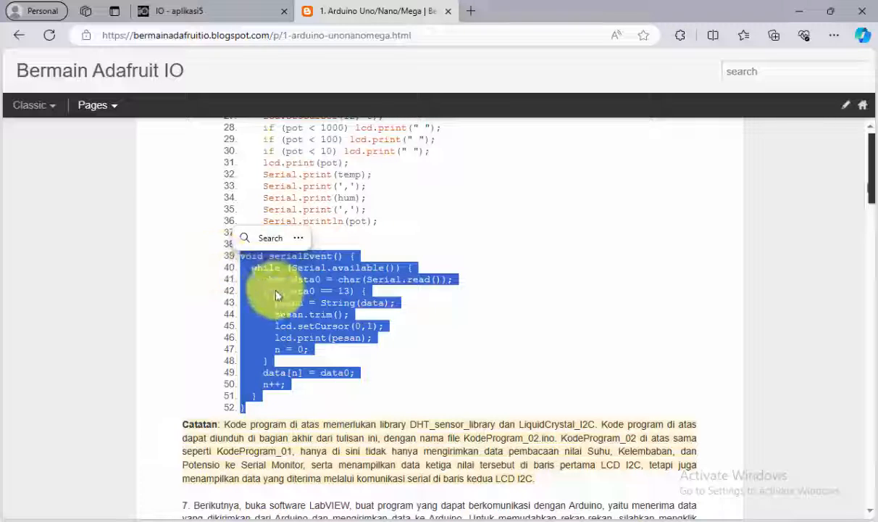
pyautogui.scroll(5, 305, 308)
pyautogui.scroll(1, 308, 308)
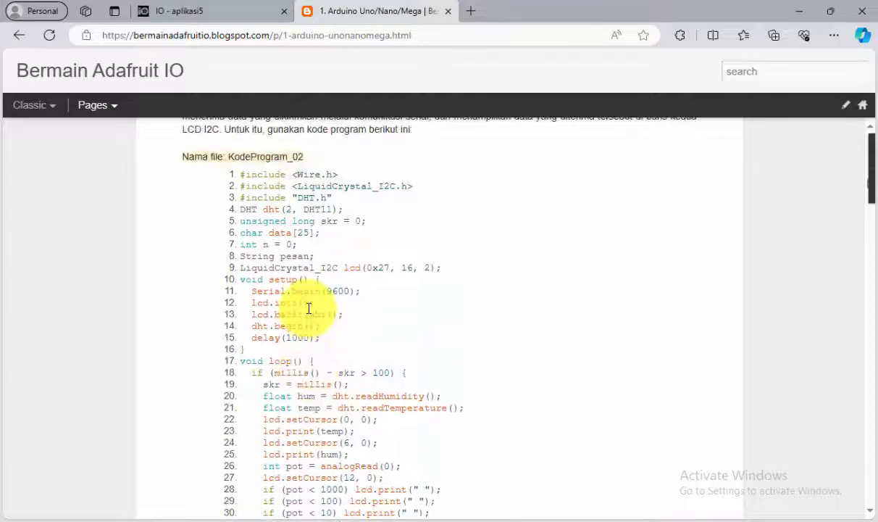
# Step: Read instruction 7 and examine the LabVIEW snippet image in Gambar 11 for communicating with Arduino
pyautogui.scroll(-12, 308, 308)
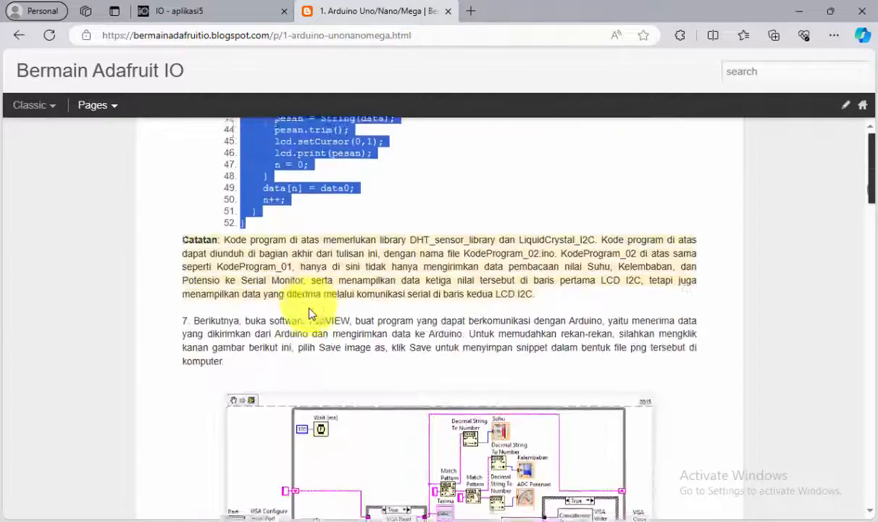
pyautogui.scroll(-1, 311, 312)
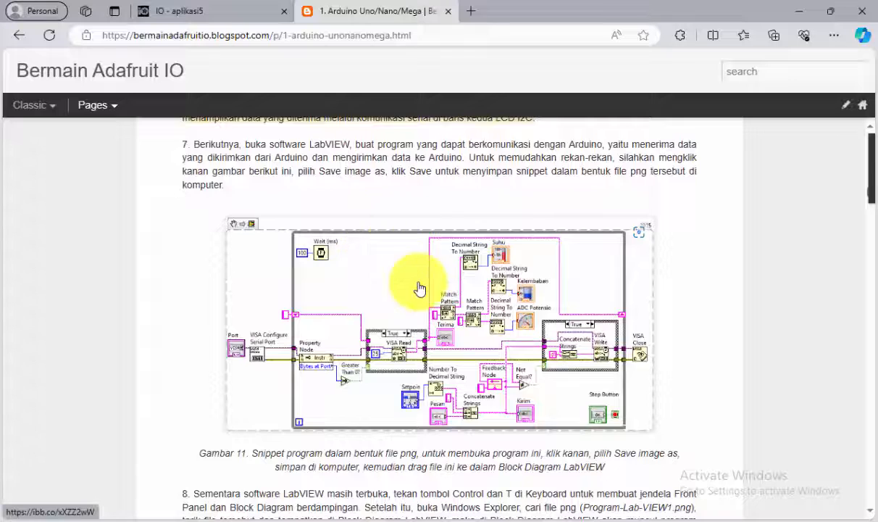
pyautogui.scroll(2, 419, 288)
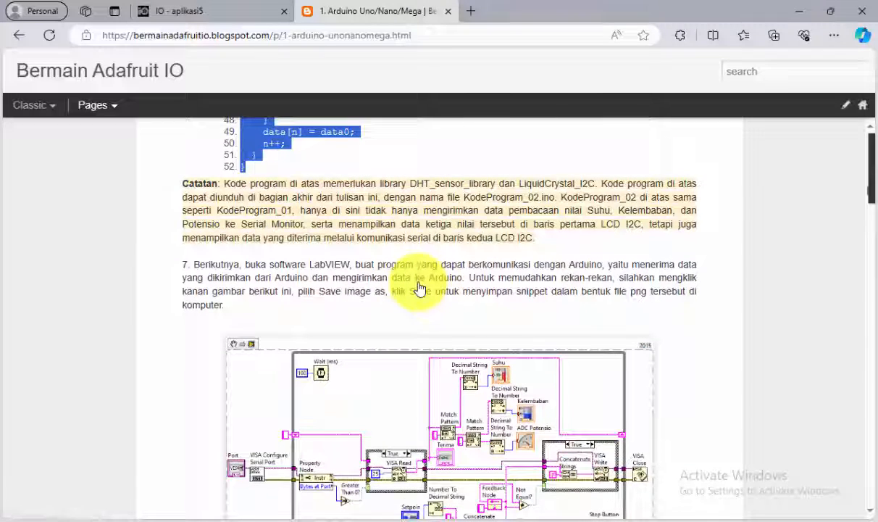
pyautogui.scroll(-3, 419, 288)
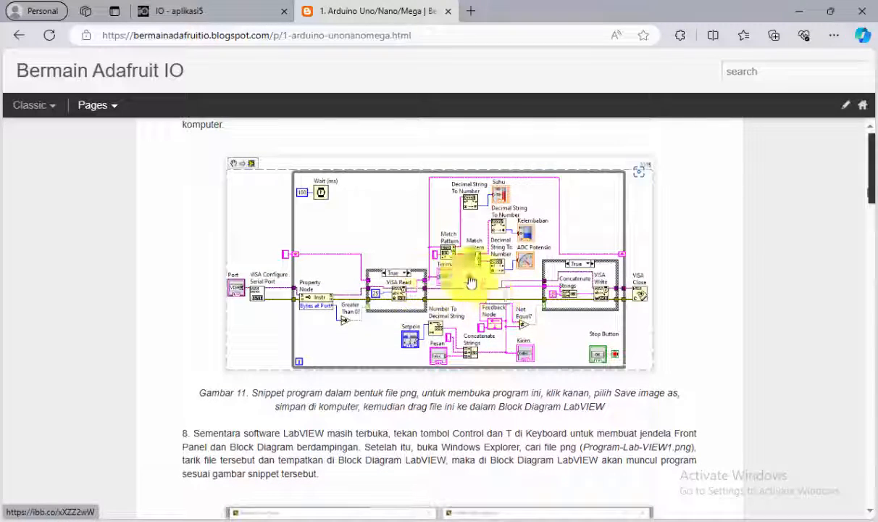
pyautogui.moveTo(506, 304); pyautogui.dragTo(495, 293)
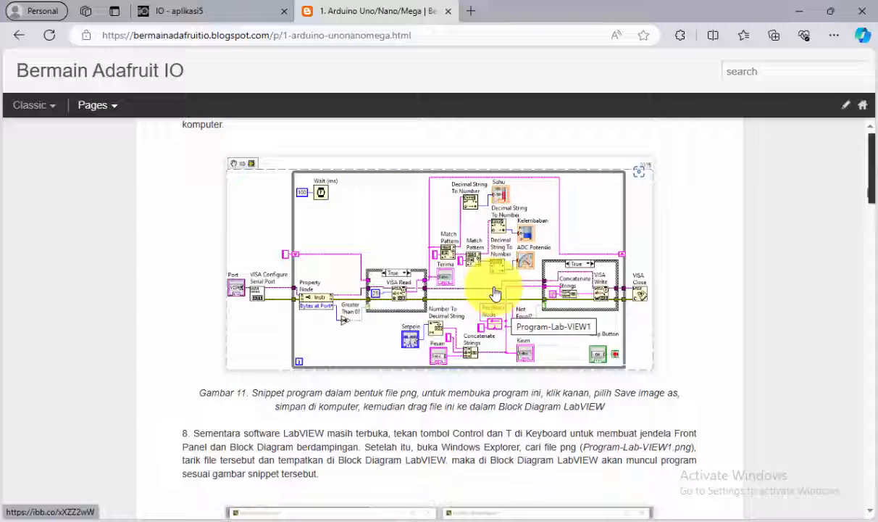
pyautogui.moveTo(495, 292); pyautogui.dragTo(457, 290)
# Step: Skim the blog instructions on running the LabVIEW program, creating the Adafruit IO account, feeds and dashboard, and setting up webhooks
pyautogui.scroll(-10, 457, 290)
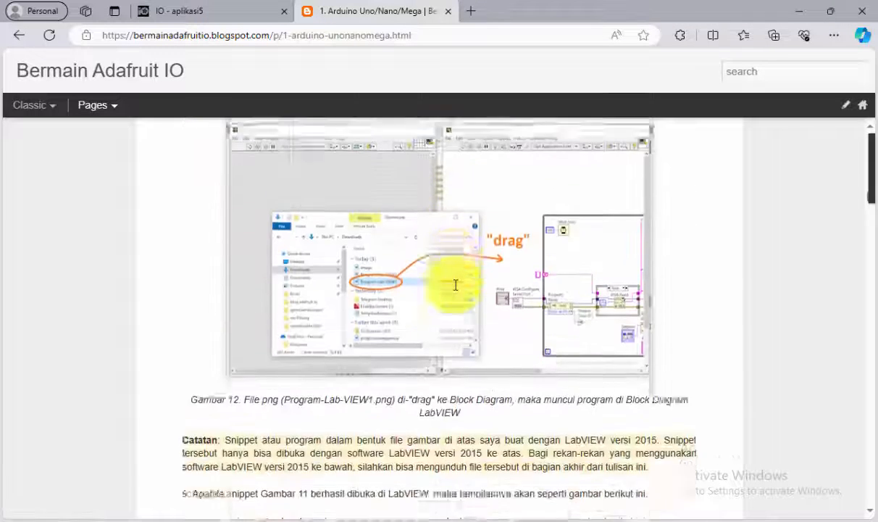
pyautogui.scroll(-15, 456, 283)
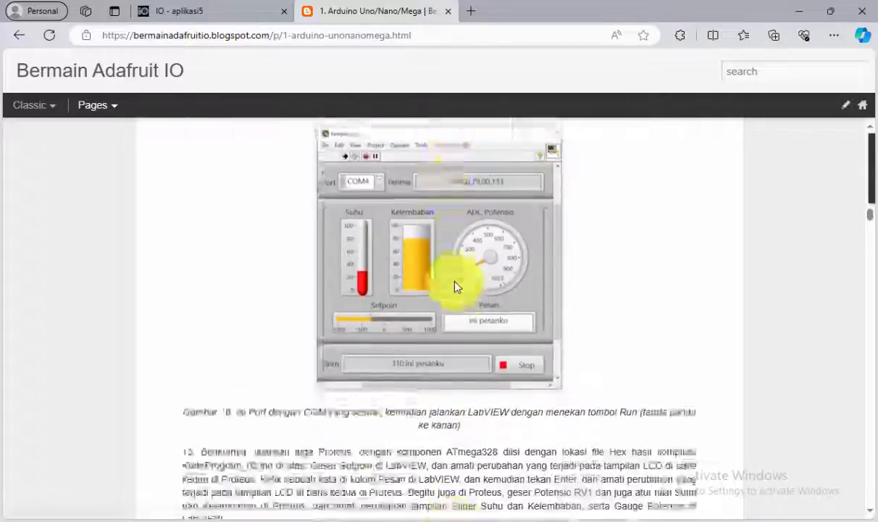
pyautogui.scroll(-15, 456, 281)
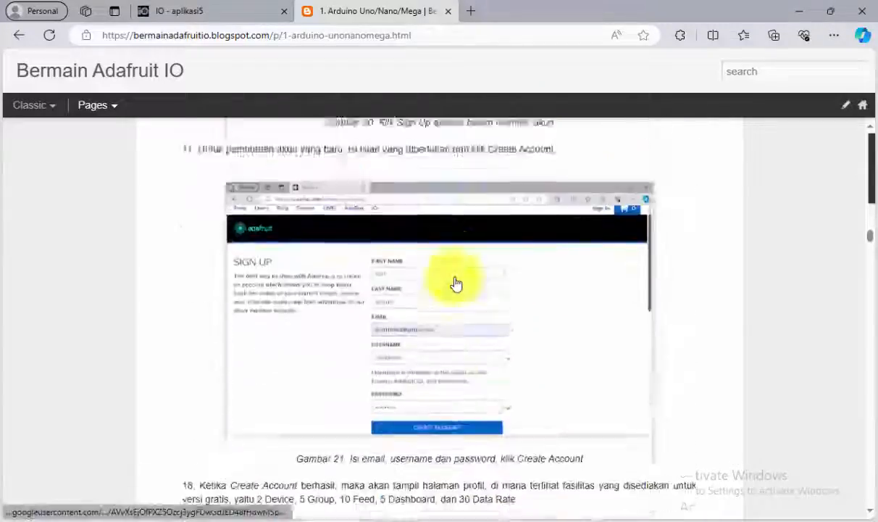
pyautogui.scroll(-3, 456, 283)
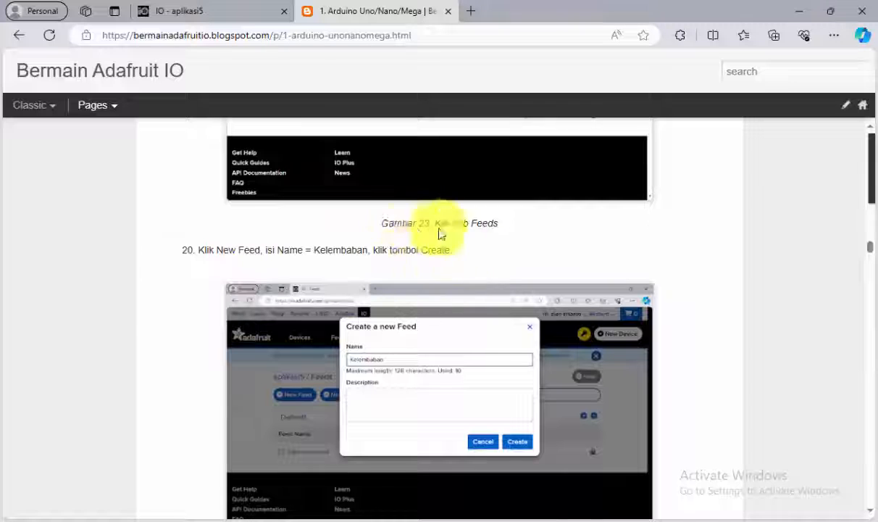
pyautogui.scroll(-10, 427, 300)
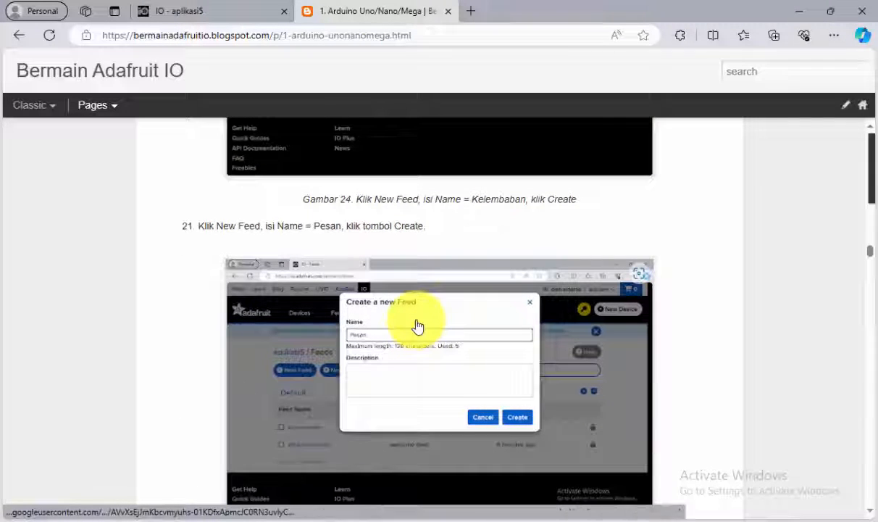
pyautogui.scroll(-20, 448, 378)
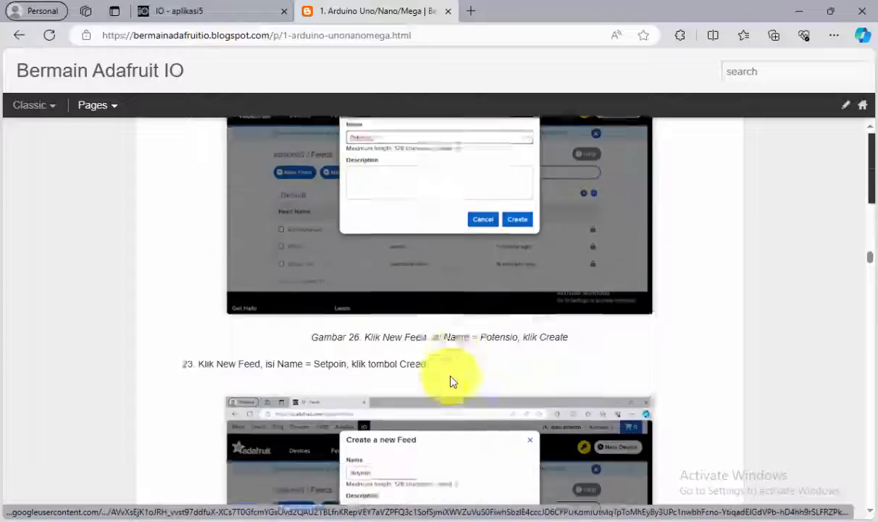
pyautogui.scroll(-20, 452, 371)
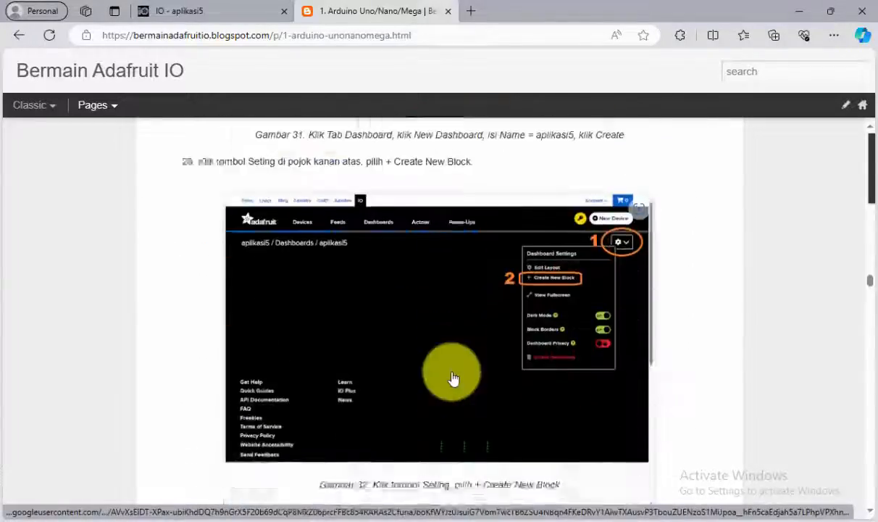
pyautogui.scroll(-20, 453, 378)
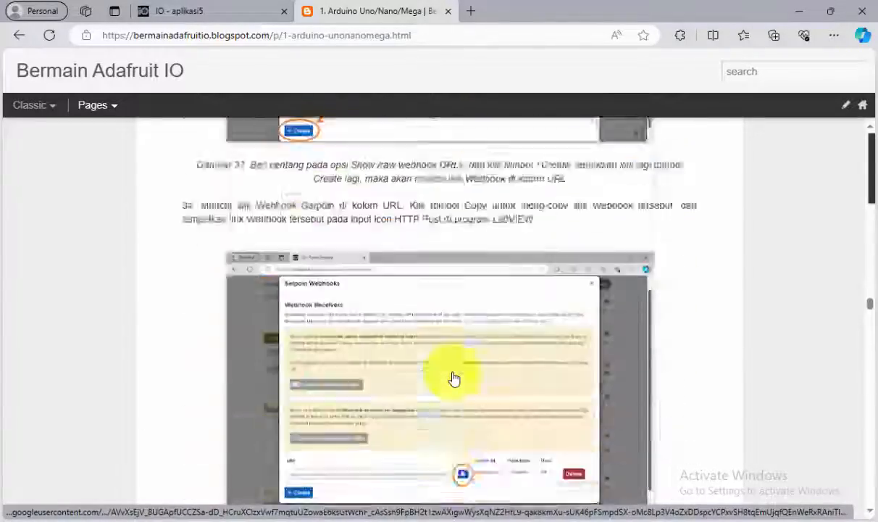
pyautogui.scroll(-6, 453, 379)
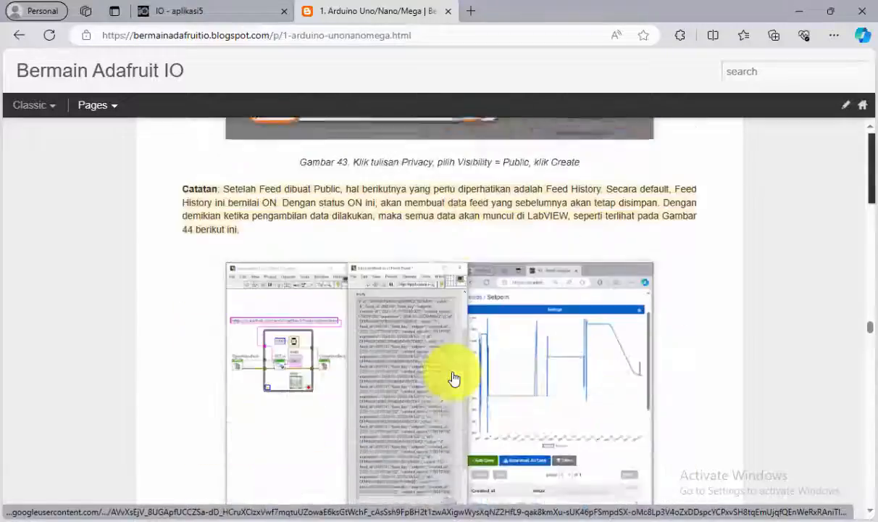
# Step: Examine the blog's LabVIEW examples for sending Setpoin data to Adafruit IO and reading it back, between Gambar 39 and Gambar 48
pyautogui.scroll(13, 453, 377)
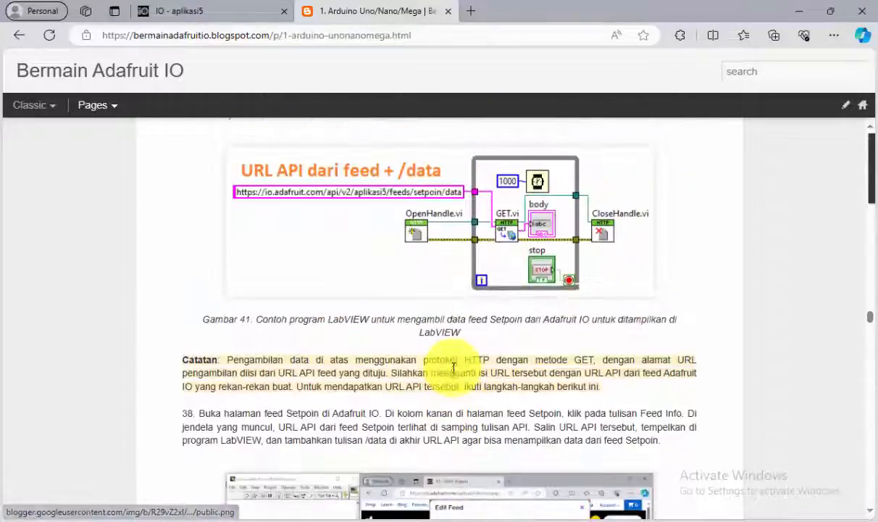
pyautogui.scroll(1, 455, 362)
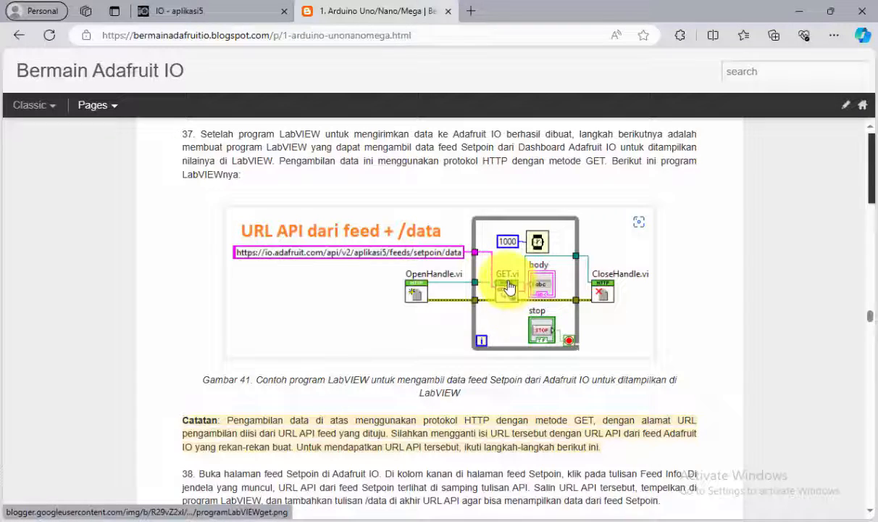
pyautogui.scroll(10, 510, 286)
pyautogui.scroll(-2, 506, 286)
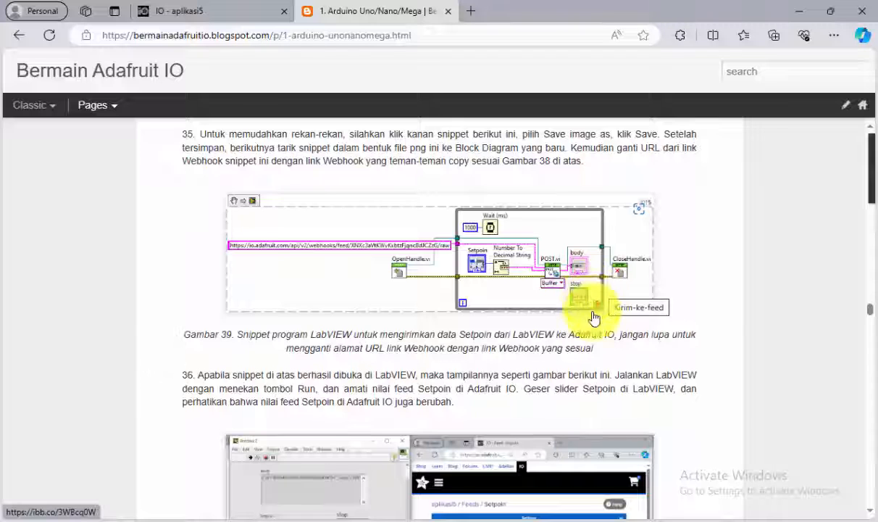
pyautogui.scroll(-8, 587, 289)
pyautogui.scroll(1, 563, 267)
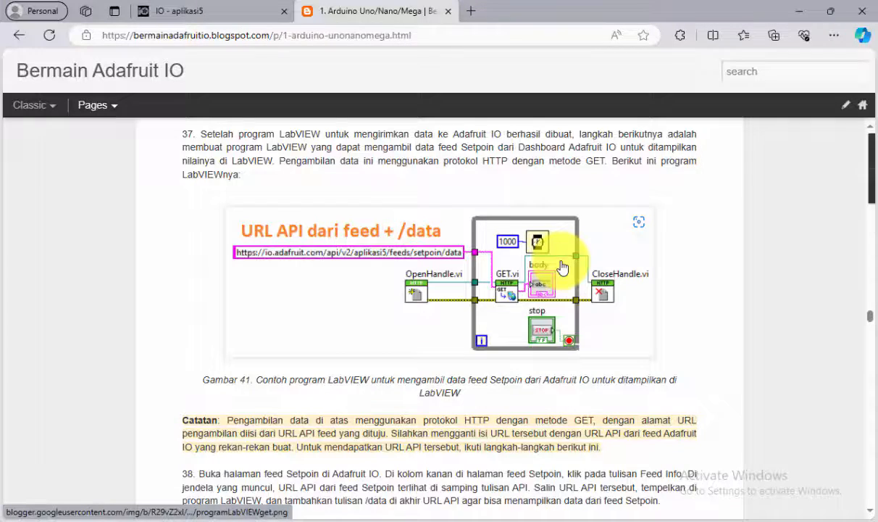
pyautogui.scroll(-20, 563, 267)
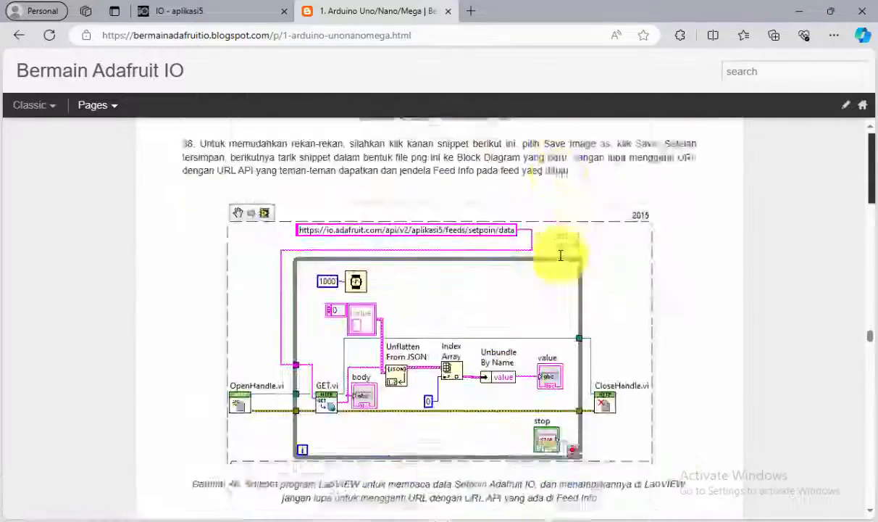
pyautogui.scroll(-10, 560, 255)
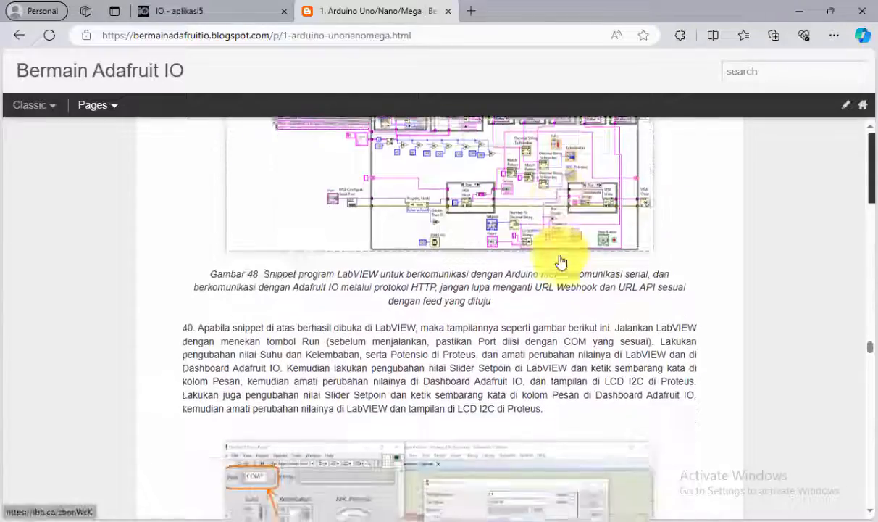
# Step: Save the Gambar 48 LabVIEW snippet image from the blog to Downloads as a PNG file
pyautogui.scroll(2, 561, 261)
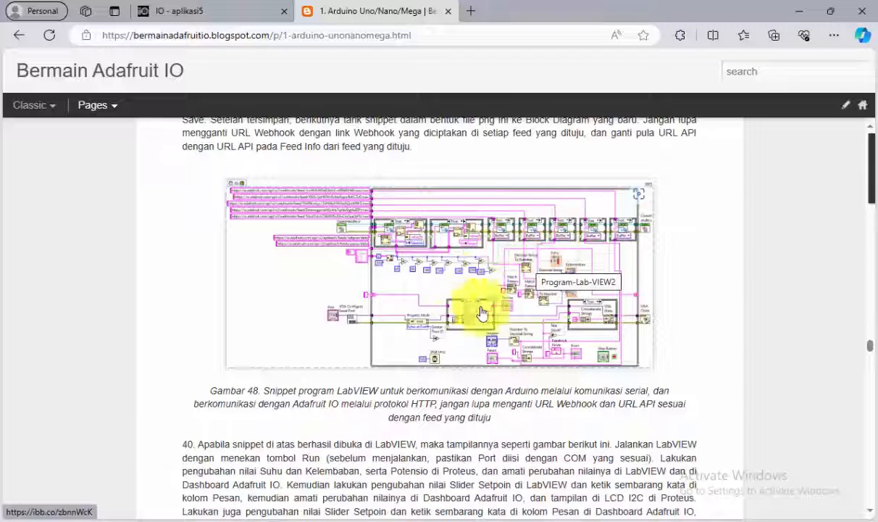
pyautogui.rightClick(437, 248)
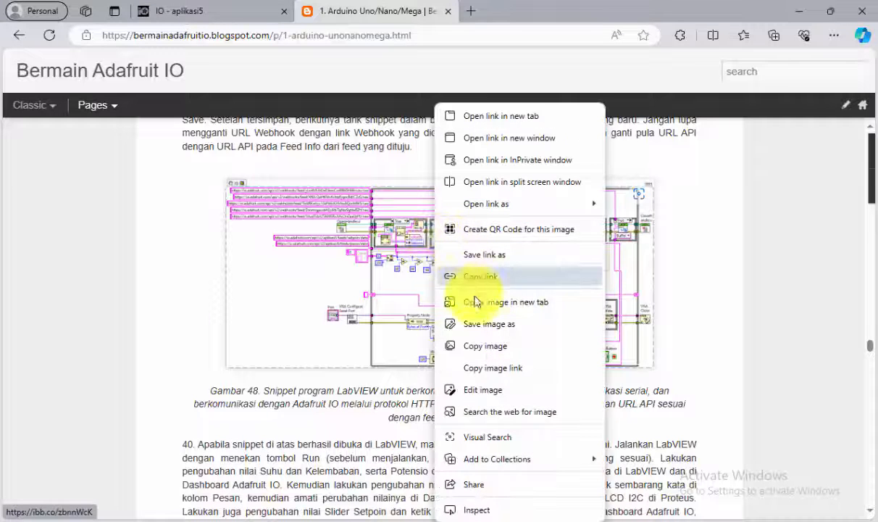
pyautogui.click(482, 326)
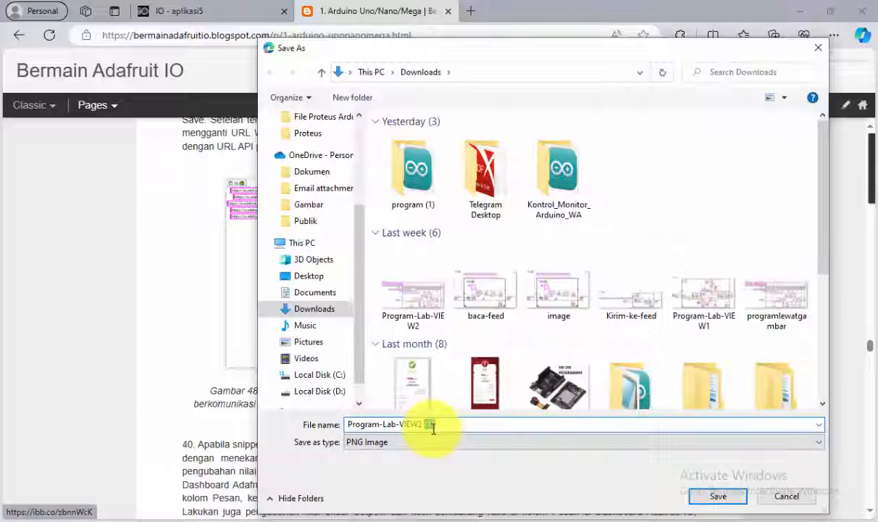
pyautogui.click(721, 497)
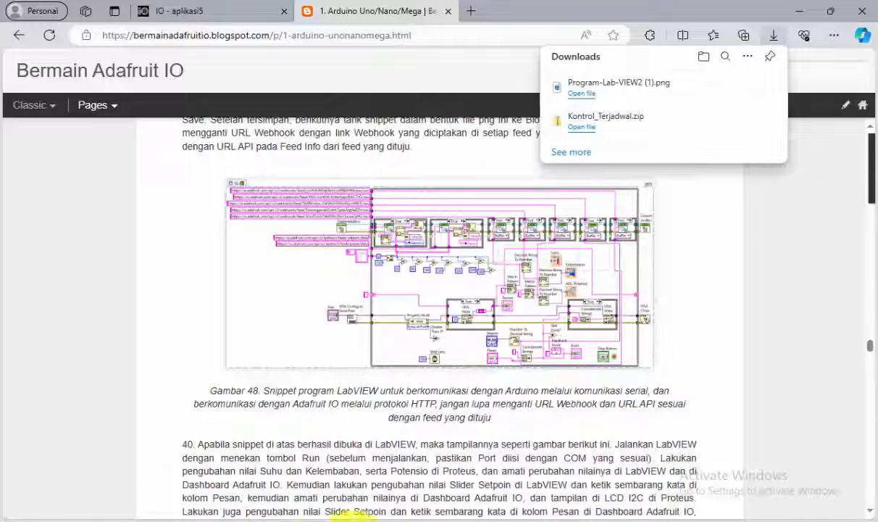
# Step: Switch to LabVIEW, stop the running ProgramLabVIEW2_v2015 VI, create a blank VI, and move its front panel and block diagram apart
pyautogui.click(359, 516)
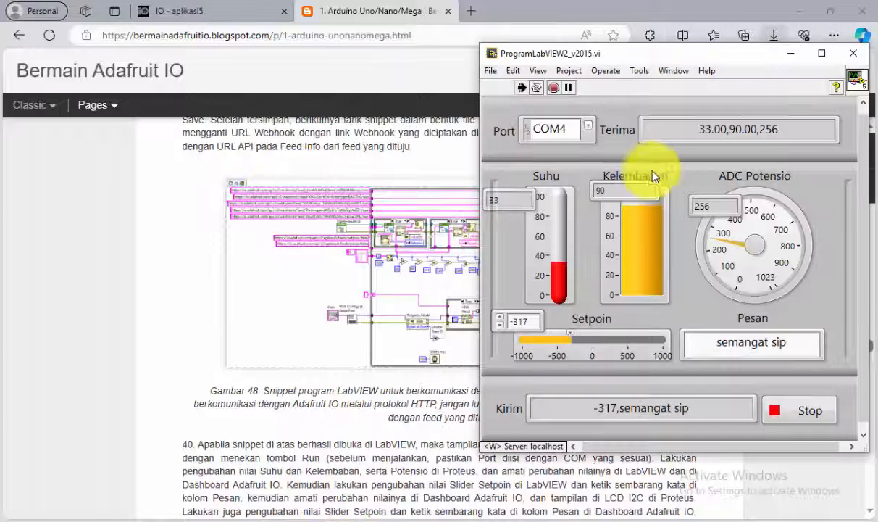
pyautogui.click(824, 420)
pyautogui.click(491, 71)
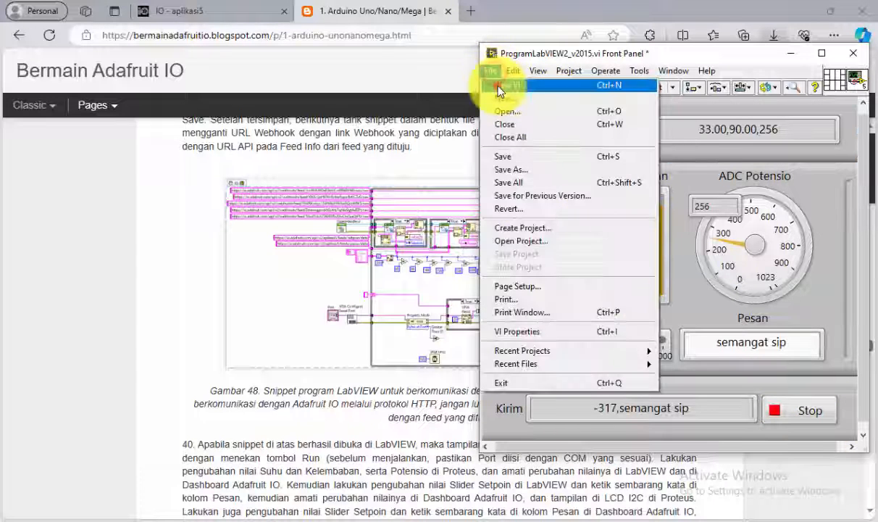
pyautogui.click(498, 86)
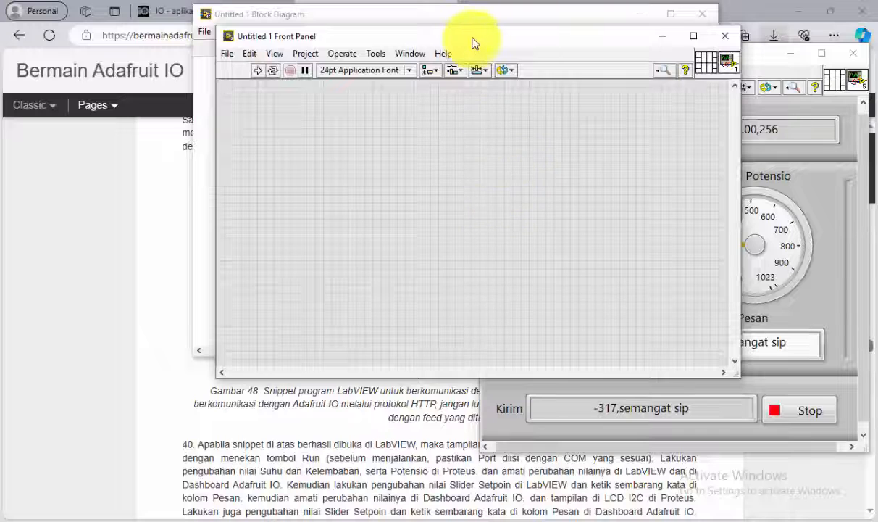
pyautogui.moveTo(472, 43); pyautogui.dragTo(188, 77)
pyautogui.moveTo(385, 17); pyautogui.dragTo(628, 108)
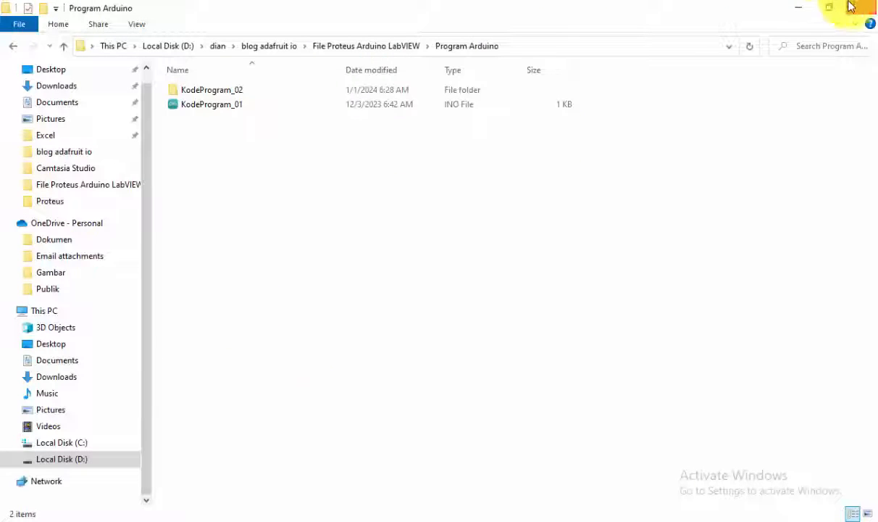
# Step: Insert the Program-Lab-VIEW2 (1) snippet from the Downloads folder into the blank block diagram and inspect the full diagram before minimizing it
pyautogui.click(824, 6)
pyautogui.click(308, 92)
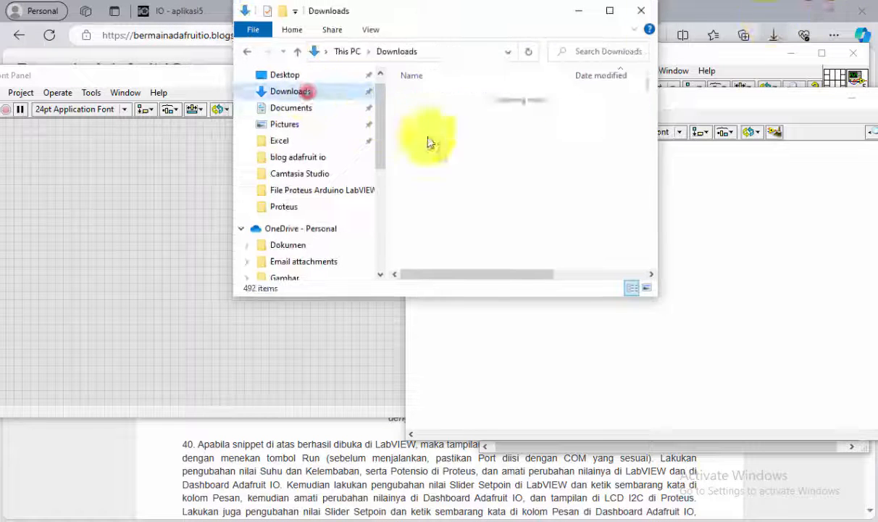
pyautogui.click(615, 75)
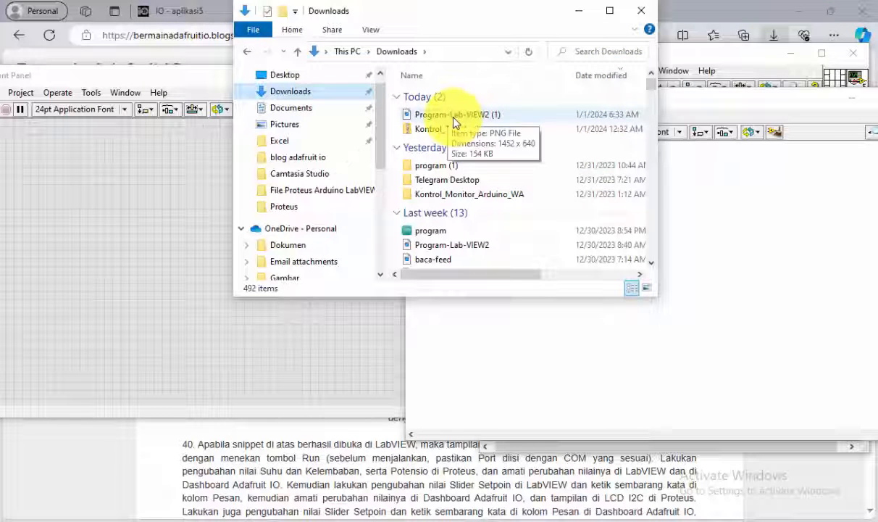
pyautogui.moveTo(454, 118); pyautogui.dragTo(717, 241)
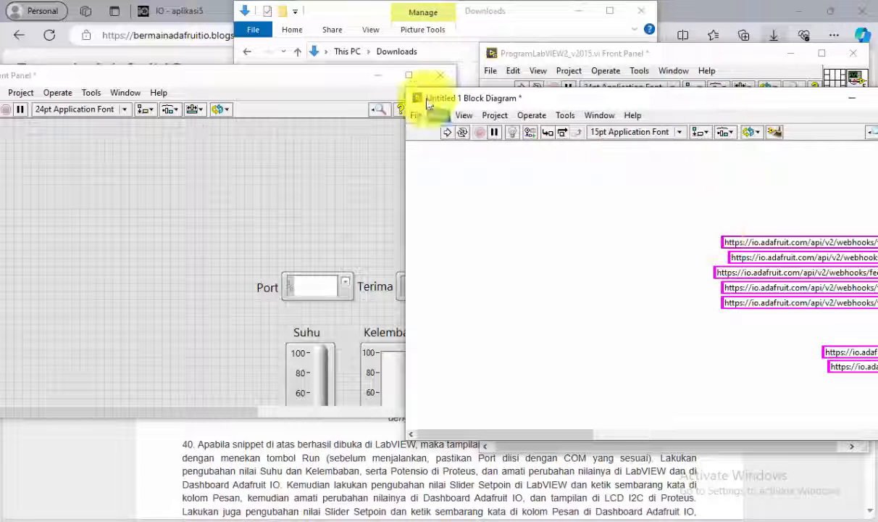
pyautogui.doubleClick(795, 99)
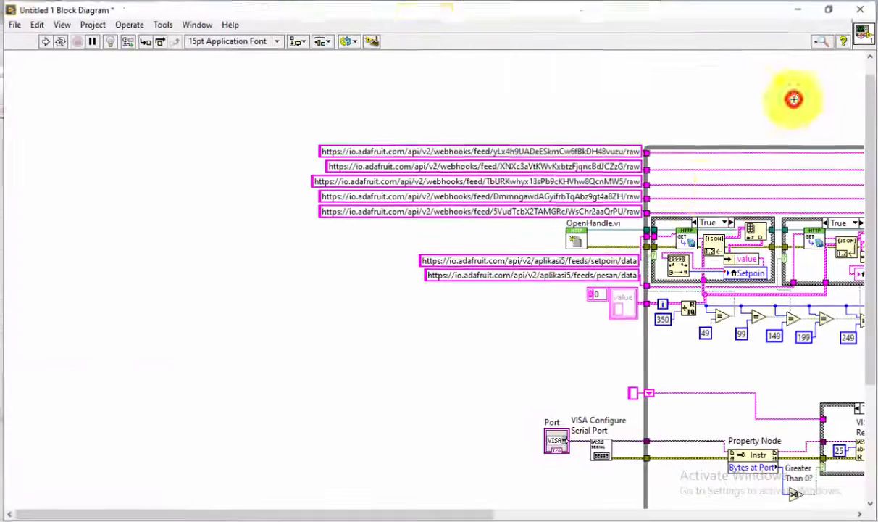
pyautogui.moveTo(421, 513); pyautogui.dragTo(638, 514)
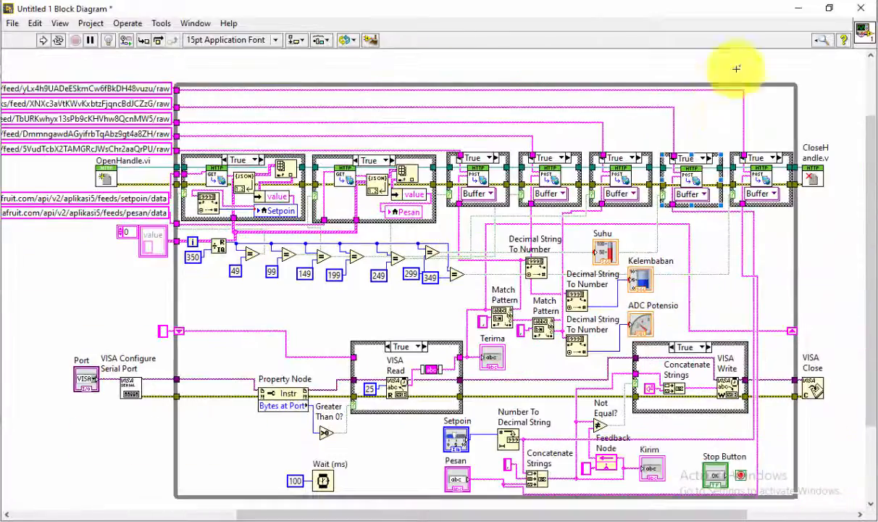
pyautogui.click(737, 68)
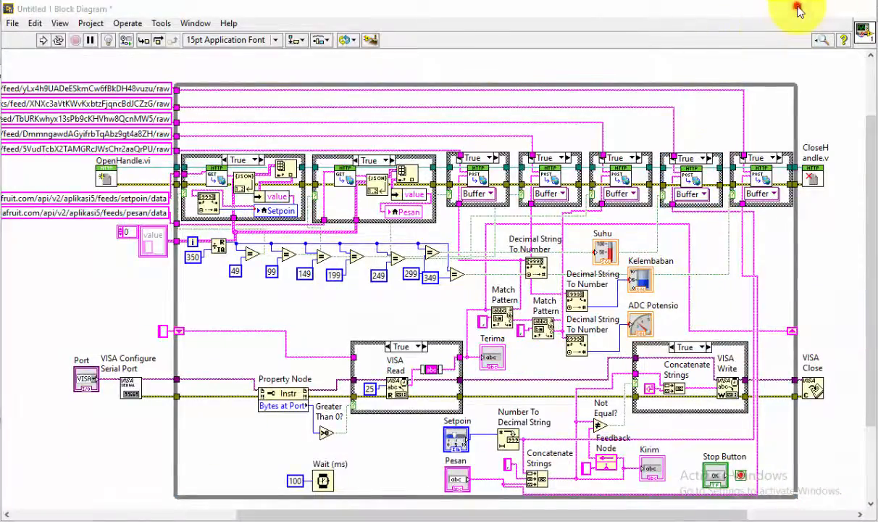
pyautogui.click(798, 9)
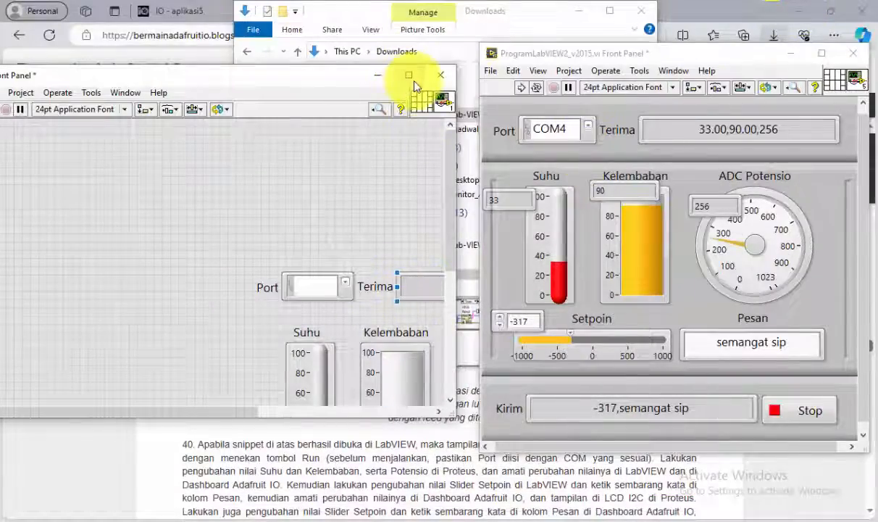
# Step: Maximize the new VI's front panel, set its Port to COM4 and run the program
pyautogui.click(409, 75)
pyautogui.scroll(-2, 587, 322)
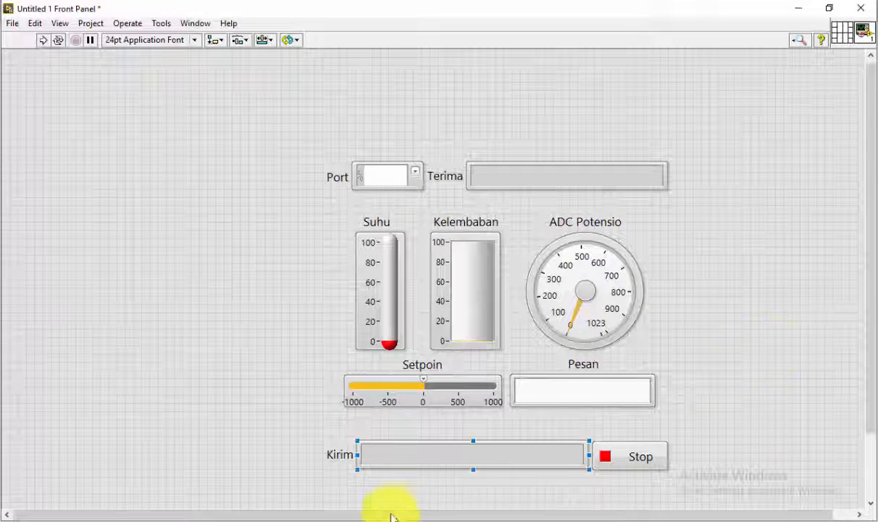
pyautogui.moveTo(387, 515); pyautogui.dragTo(500, 512)
pyautogui.scroll(-2, 716, 432)
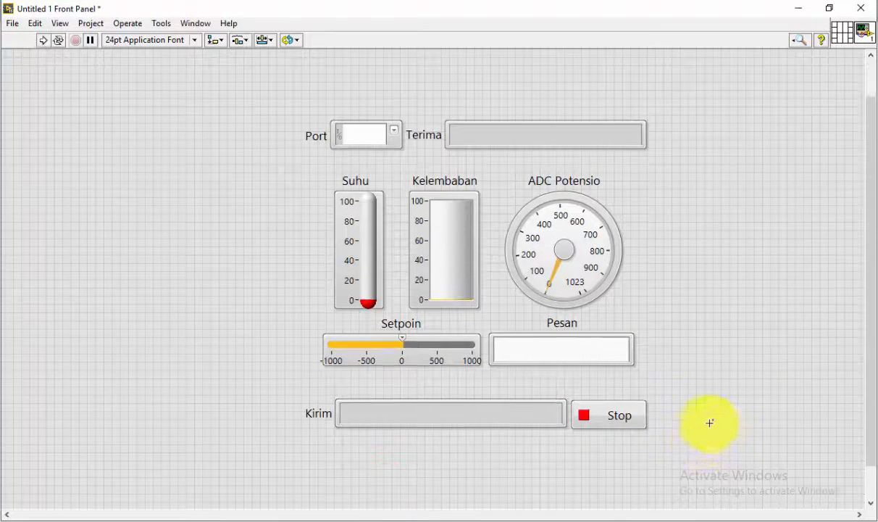
pyautogui.click(316, 136)
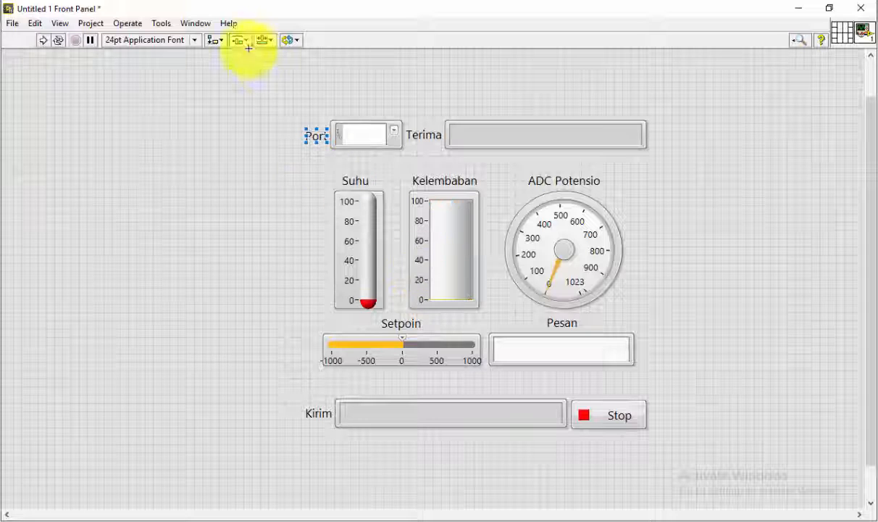
pyautogui.click(394, 135)
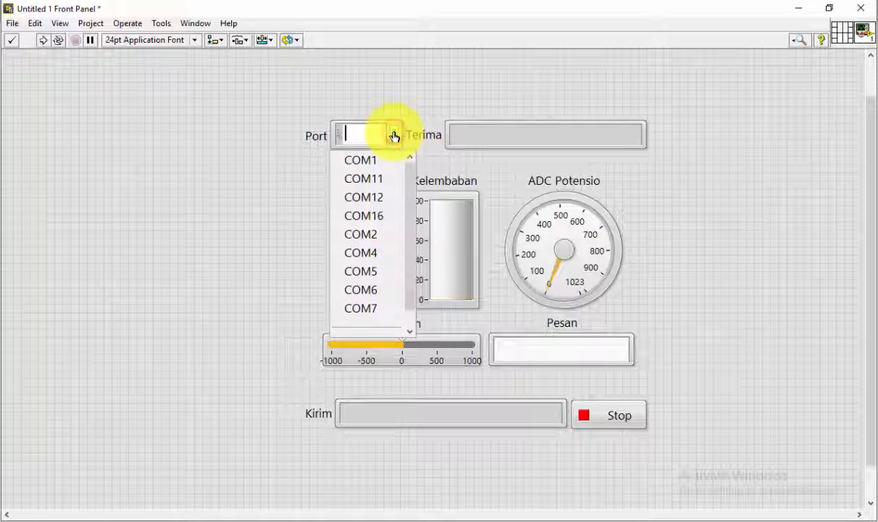
pyautogui.click(375, 254)
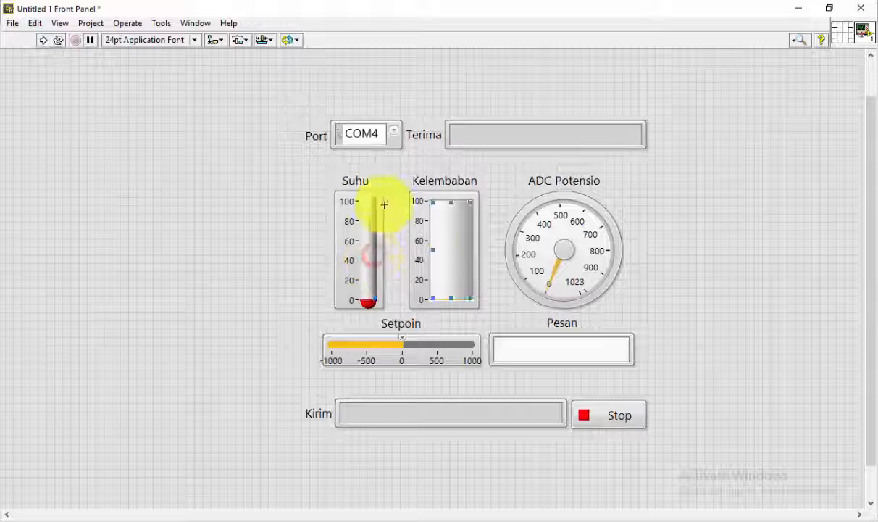
pyautogui.click(42, 41)
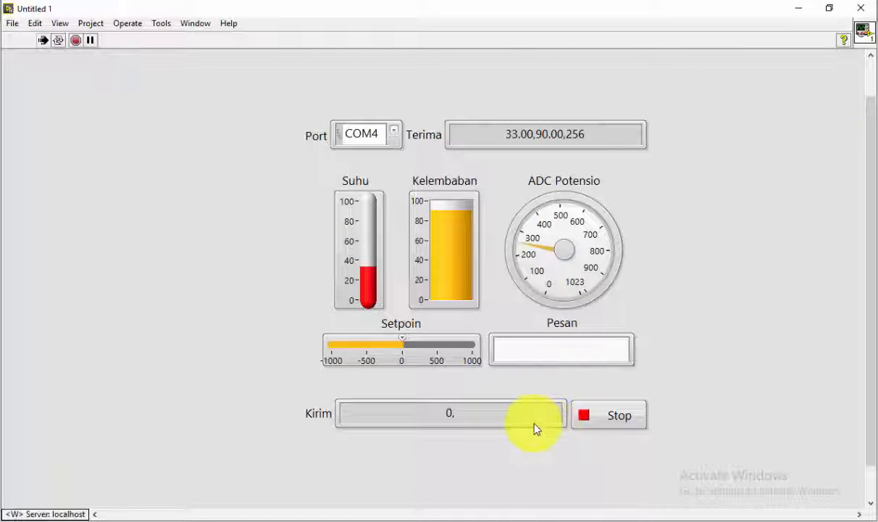
# Step: Restore the running front panel to a smaller window and reposition and resize it to show the gauges, Setpoin slider and Pesan box
pyautogui.click(830, 8)
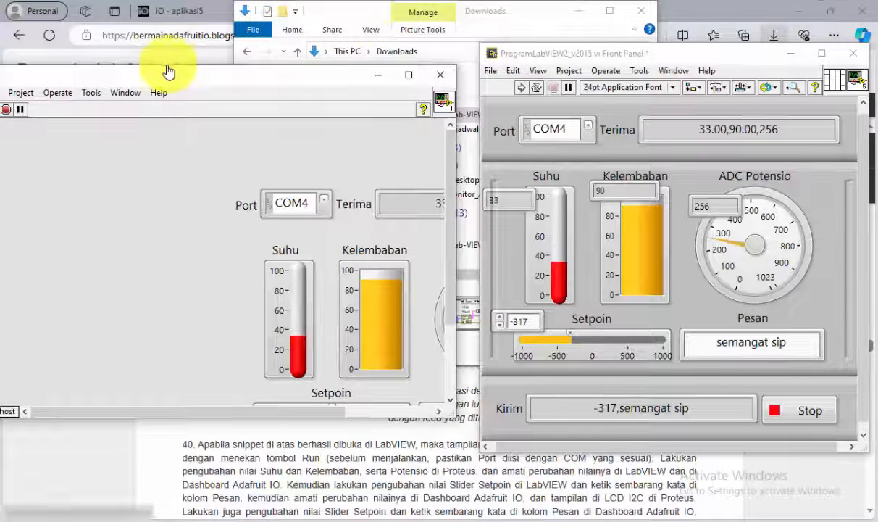
pyautogui.moveTo(167, 71); pyautogui.dragTo(602, 58)
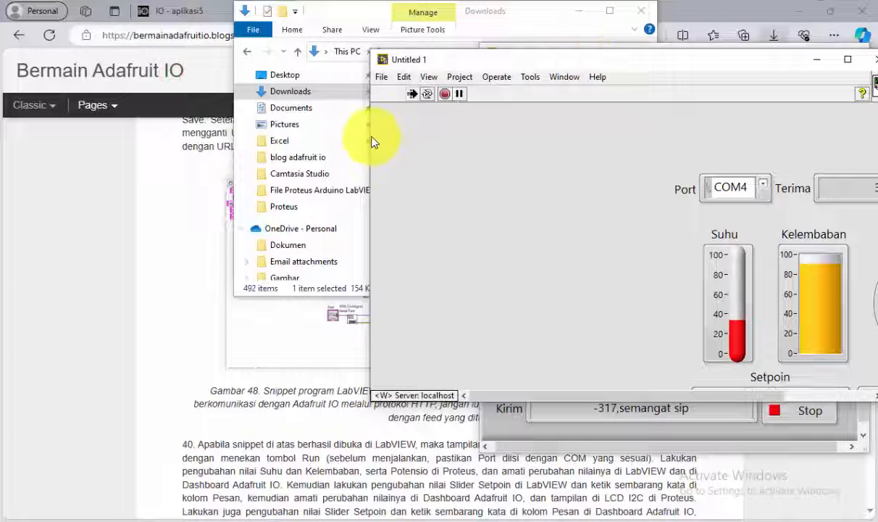
pyautogui.moveTo(368, 136); pyautogui.dragTo(557, 135)
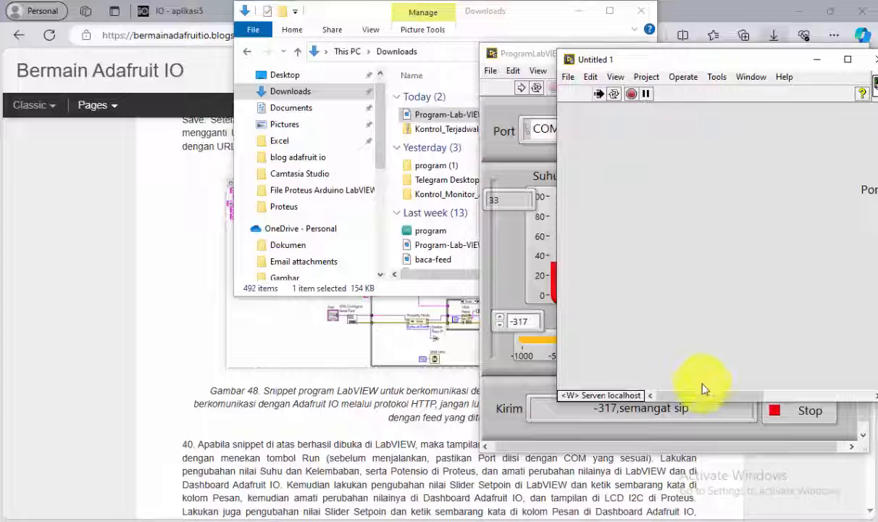
pyautogui.moveTo(703, 389); pyautogui.dragTo(773, 387)
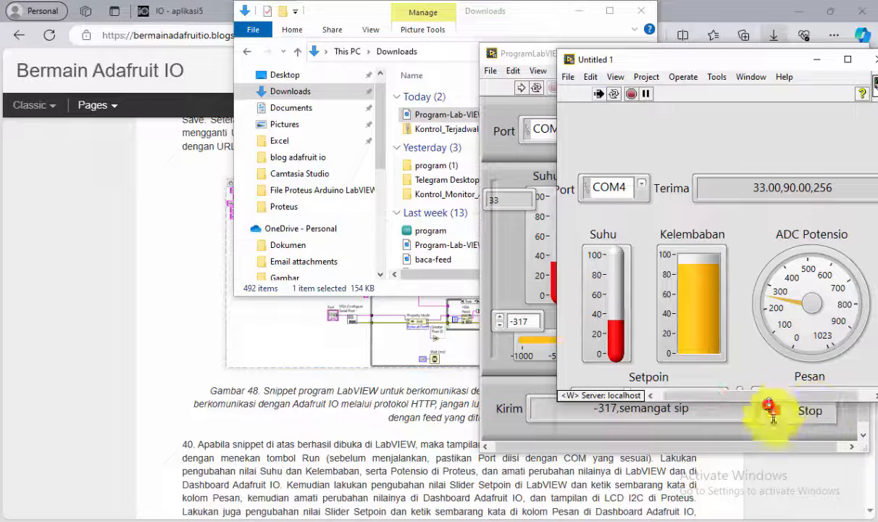
pyautogui.moveTo(773, 419); pyautogui.dragTo(784, 455)
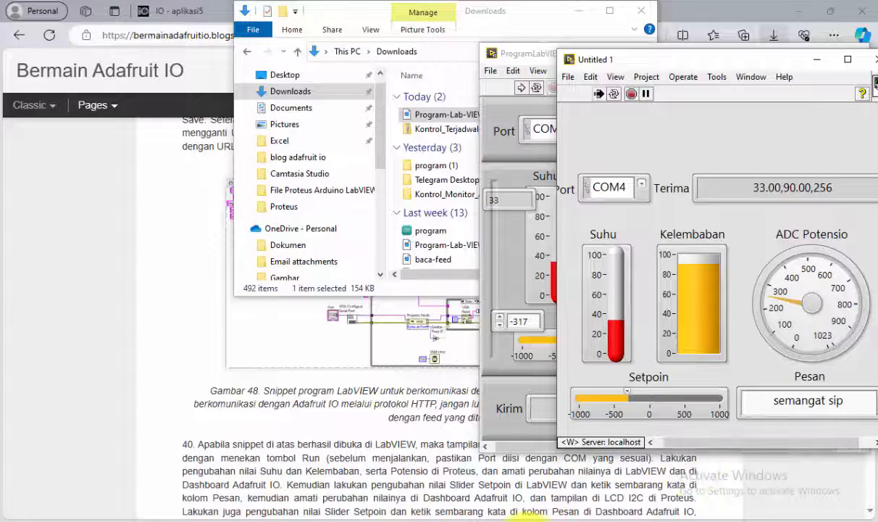
# Step: Show the Proteus simulation in a smaller window beside the front panel and raise LabVIEW's Setpoin slider to 1000
pyautogui.click(533, 521)
pyautogui.click(832, 10)
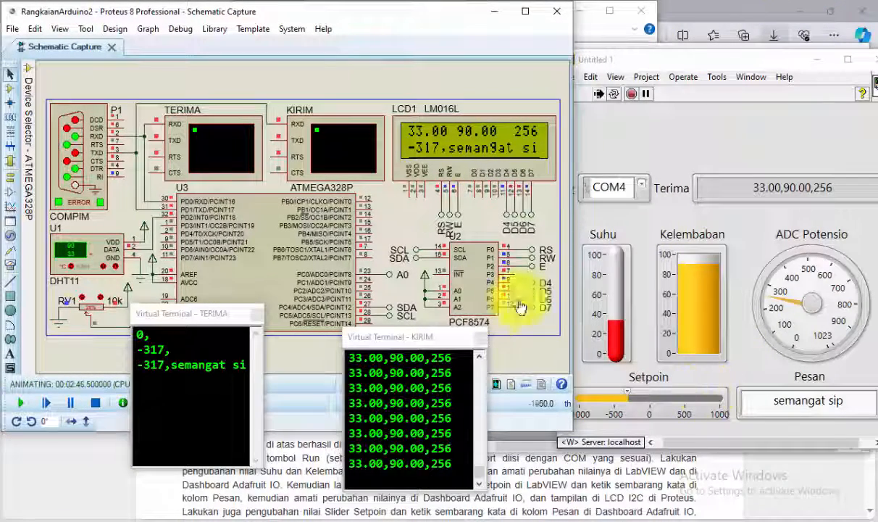
pyautogui.click(629, 396)
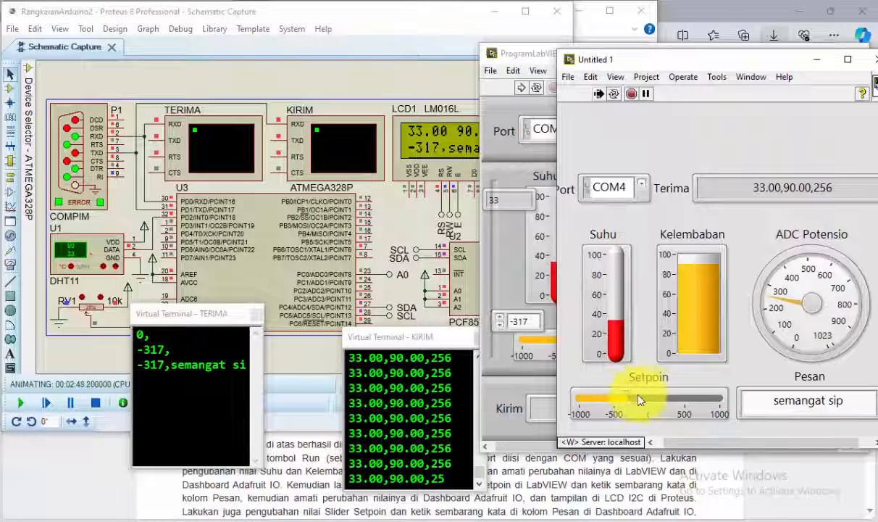
pyautogui.moveTo(629, 397); pyautogui.dragTo(734, 407)
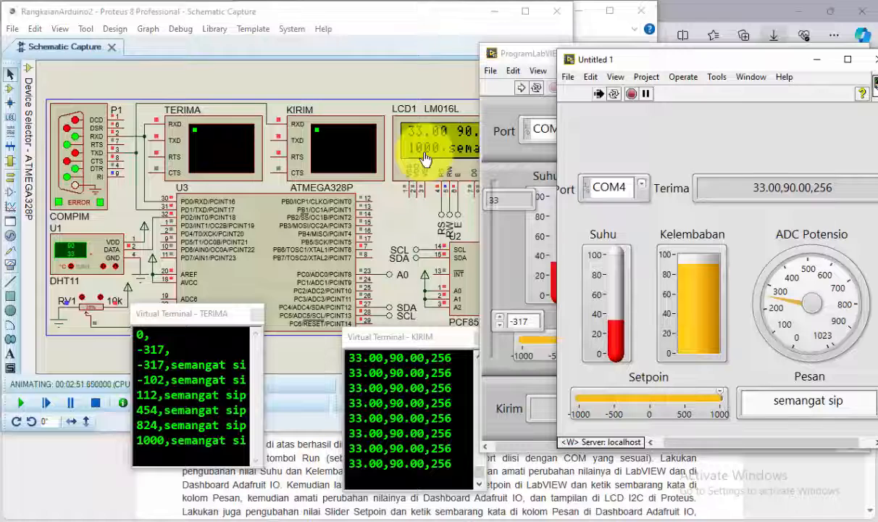
# Step: Change the Pesan message on LabVIEW's front panel to "senang dan gembira" and reposition Proteus so its whole LCD shows
pyautogui.moveTo(849, 401); pyautogui.dragTo(753, 396)
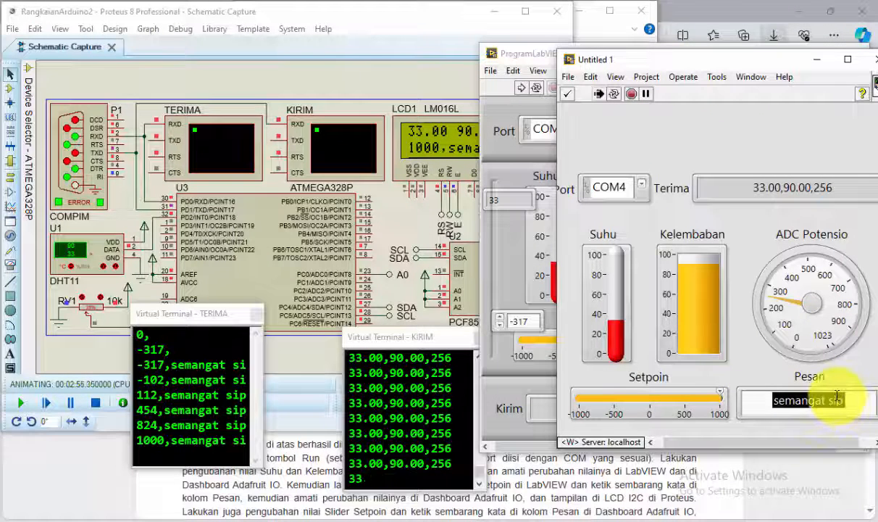
pyautogui.write('senang ')
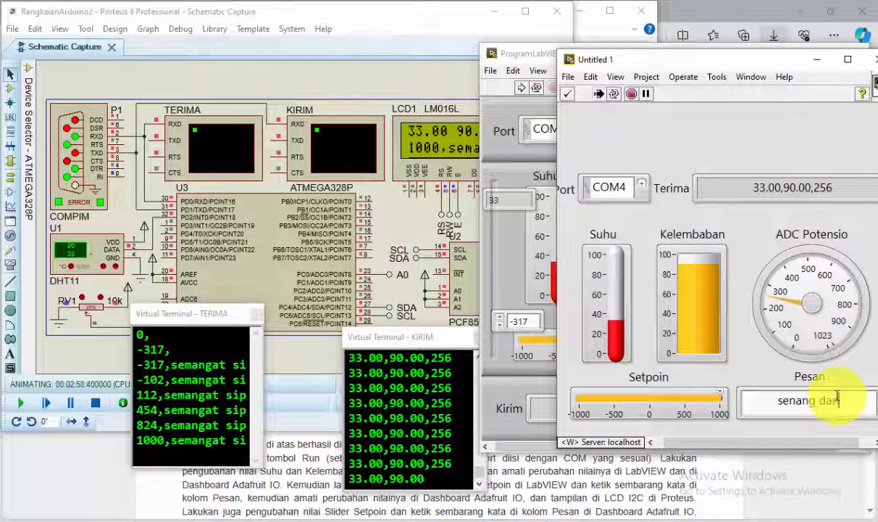
pyautogui.write('dan gembira')
pyautogui.press('Return')
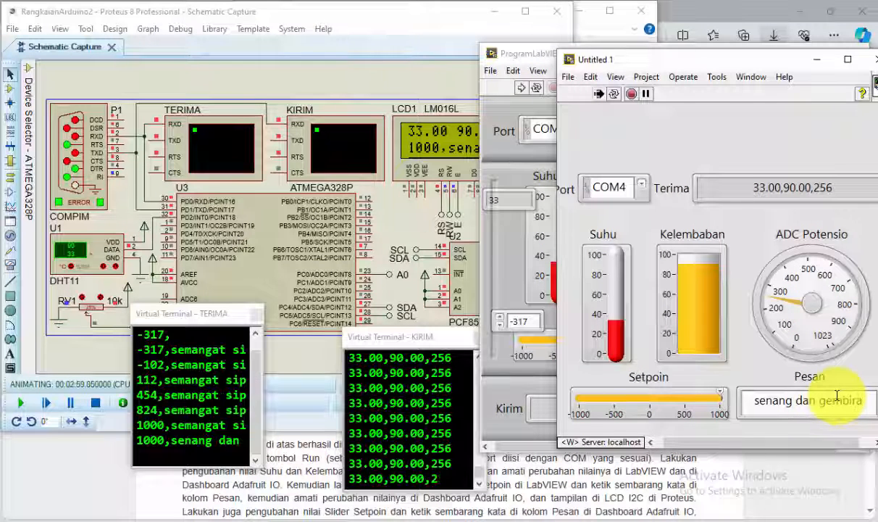
pyautogui.moveTo(439, 22); pyautogui.dragTo(375, 27)
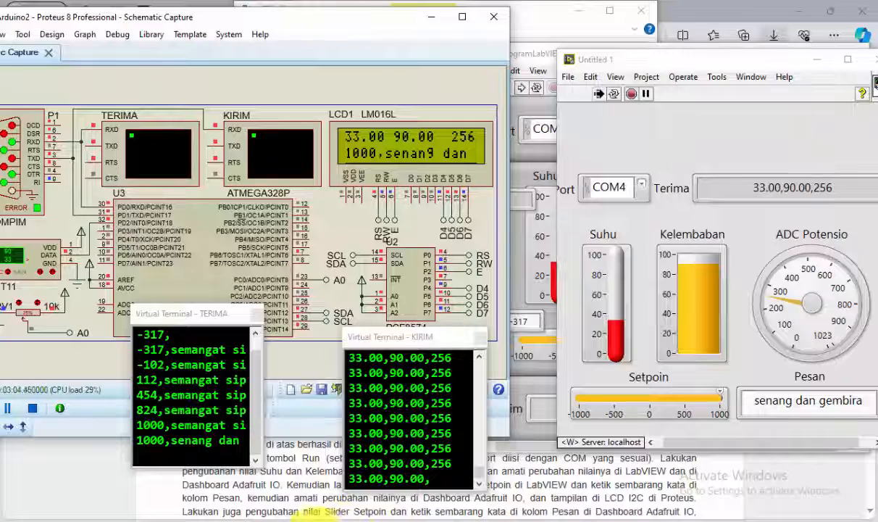
# Step: Switch to the Adafruit IO aplikasi5 dashboard in the browser and arrange it in a smaller window beside the Proteus LCD
pyautogui.click(312, 512)
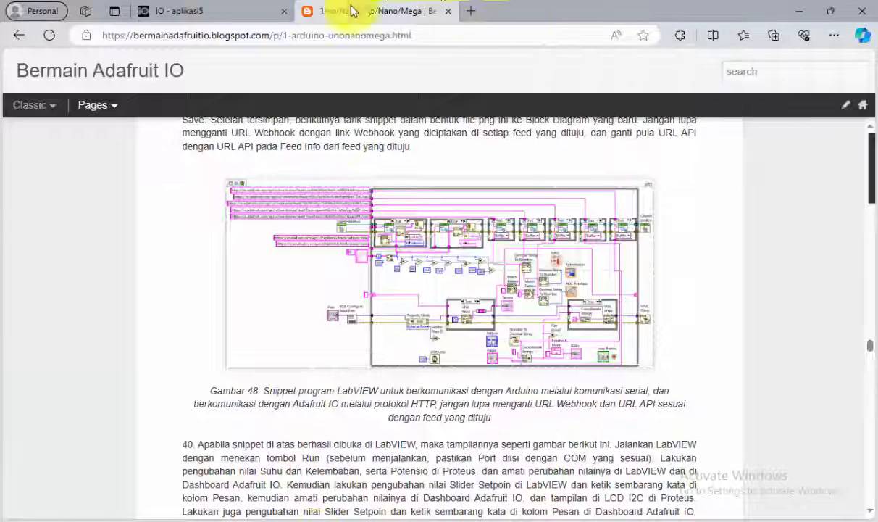
pyautogui.click(236, 9)
pyautogui.click(830, 11)
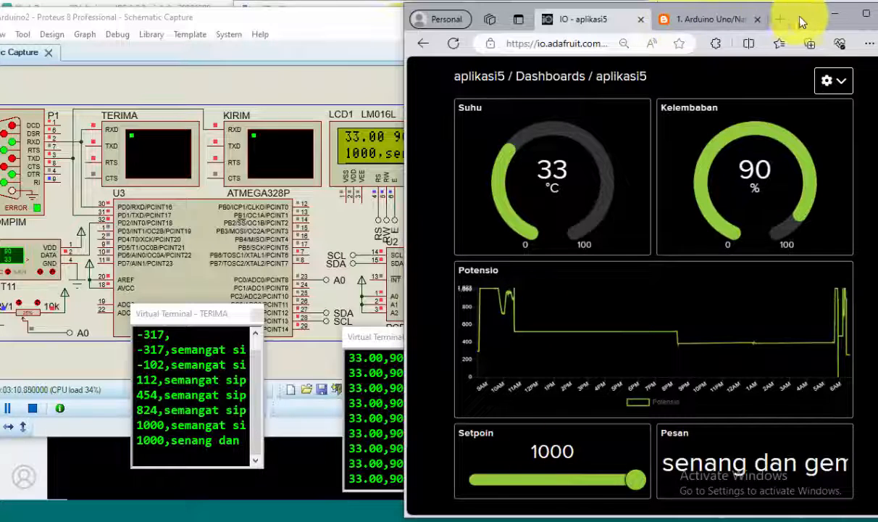
pyautogui.moveTo(801, 20); pyautogui.dragTo(852, 23)
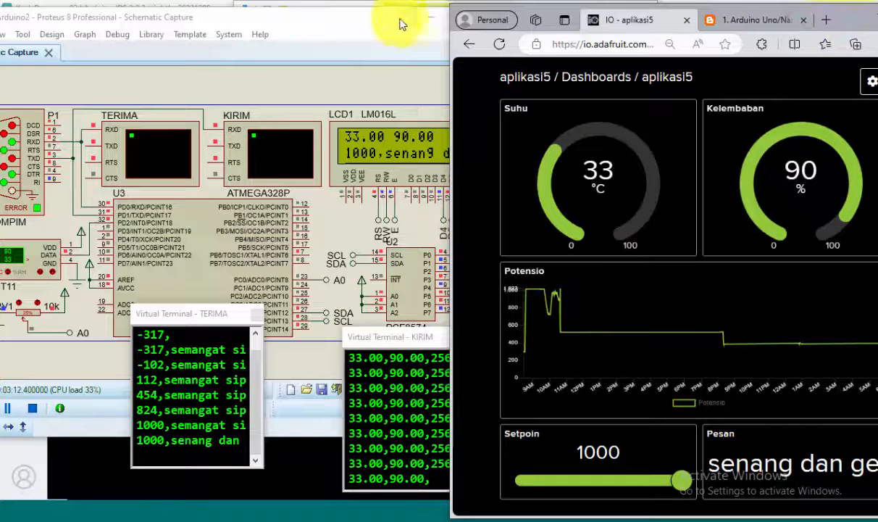
pyautogui.moveTo(390, 20); pyautogui.dragTo(351, 26)
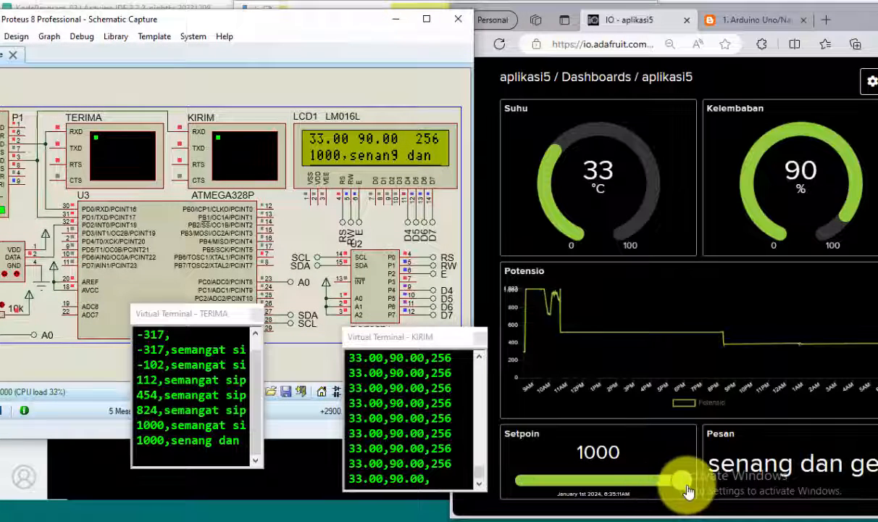
# Step: Lower the dashboard's Setpoin slider to -360 and check the phone's panel in the webcam window before minimizing that window
pyautogui.moveTo(682, 483); pyautogui.dragTo(577, 481)
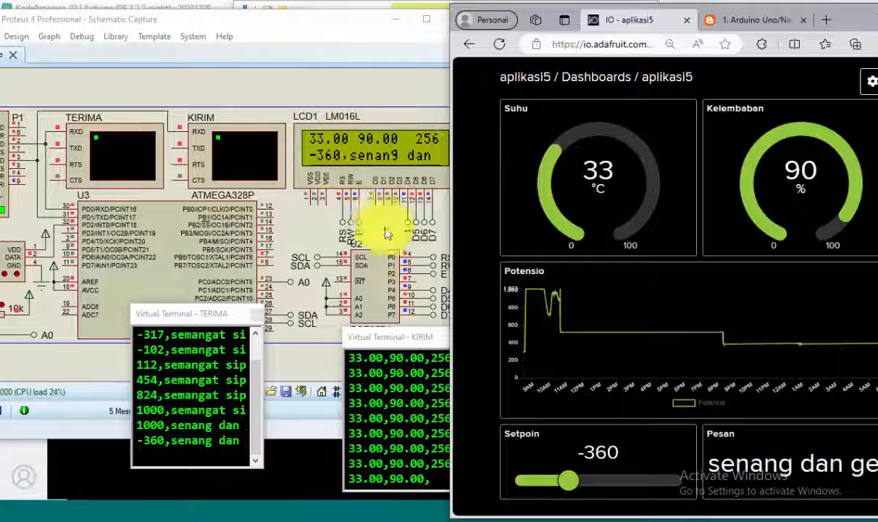
pyautogui.click(419, 520)
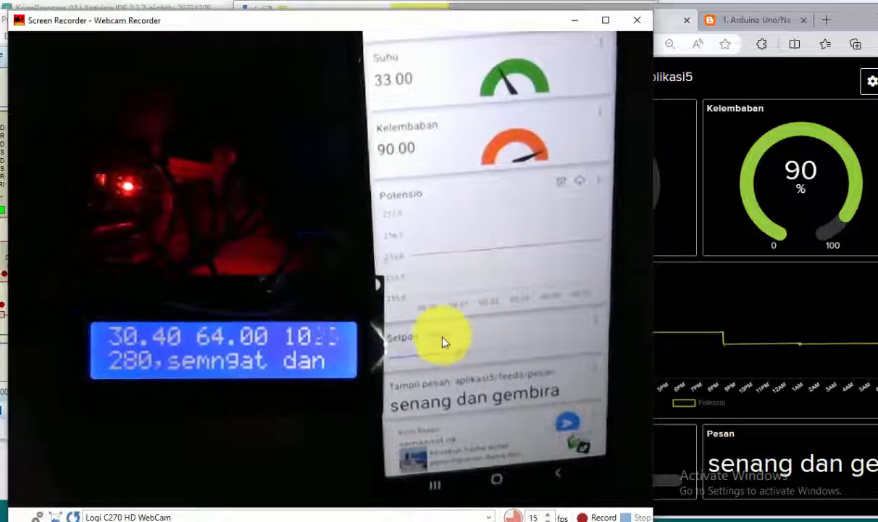
pyautogui.click(790, 474)
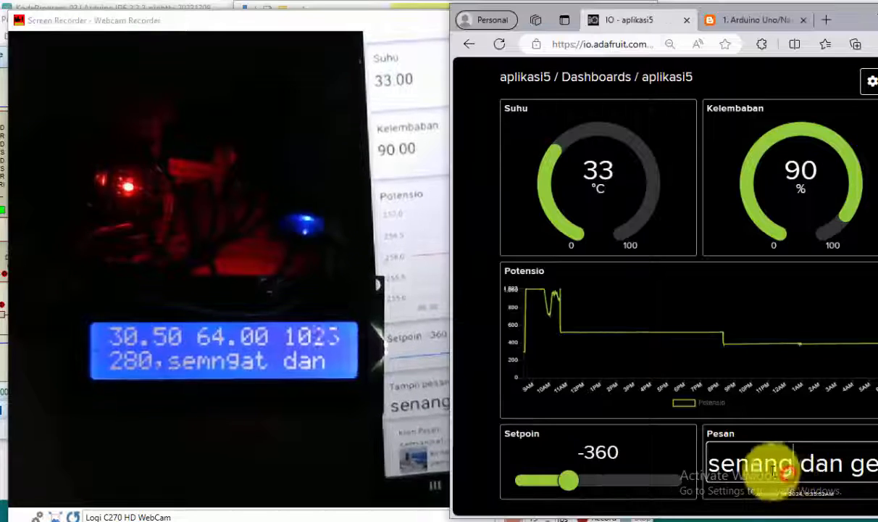
pyautogui.click(435, 339)
pyautogui.click(576, 29)
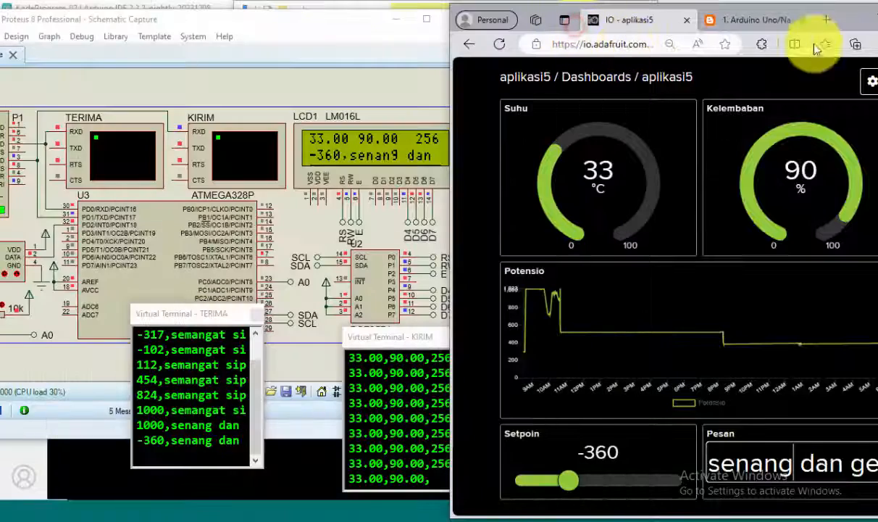
# Step: Move the dashboard out of the way and compare LabVIEW's Setpoin and Pesan values with the phone in the webcam window
pyautogui.moveTo(855, 24); pyautogui.dragTo(744, 31)
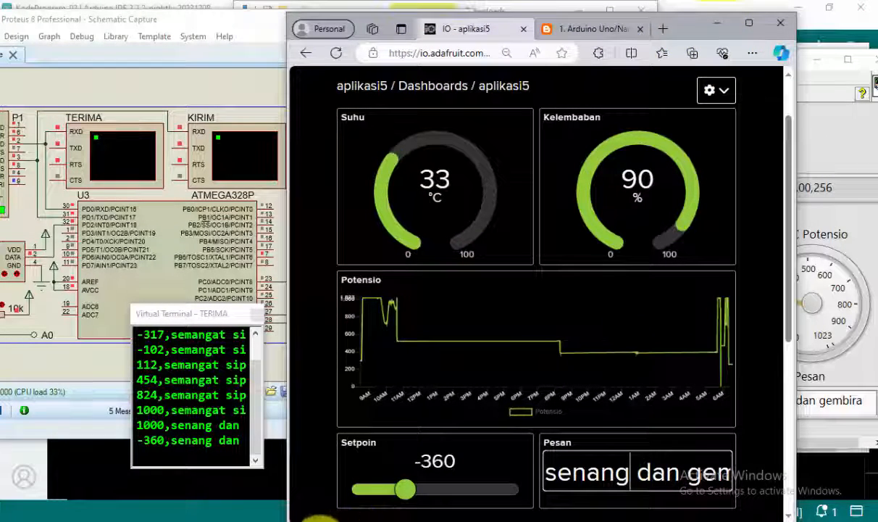
pyautogui.click(319, 516)
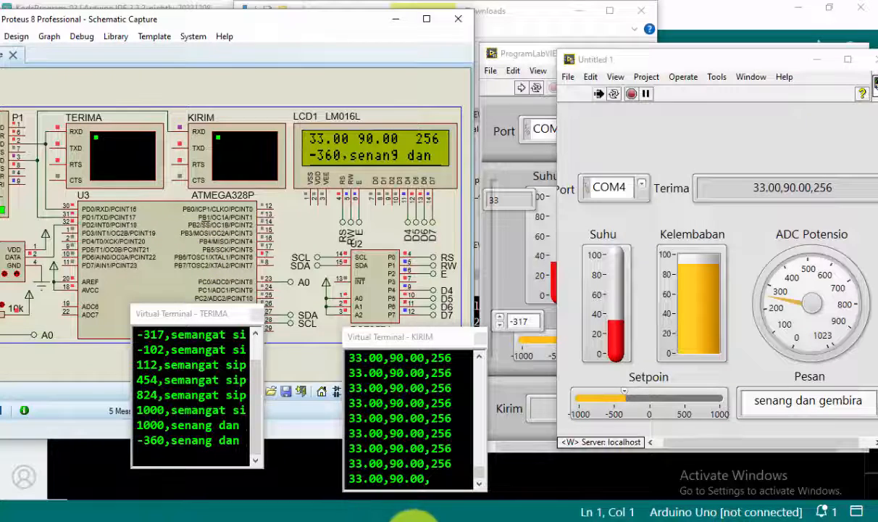
pyautogui.click(414, 521)
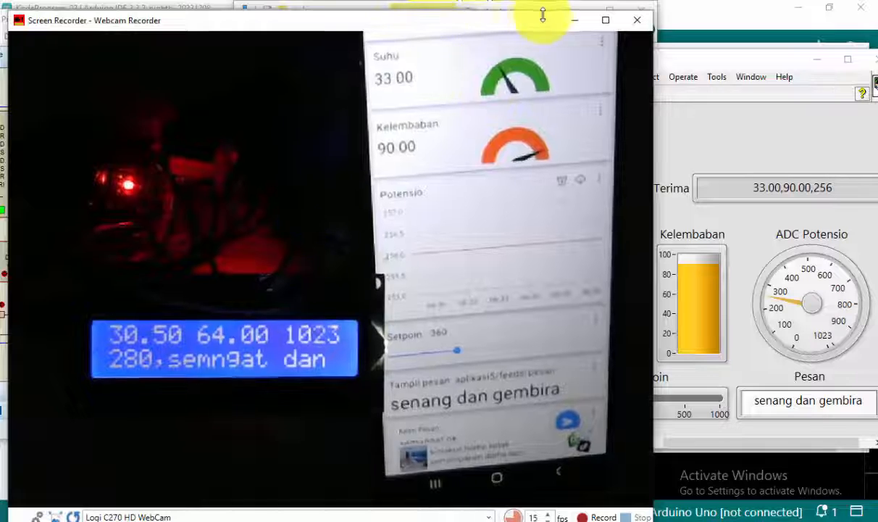
pyautogui.click(577, 25)
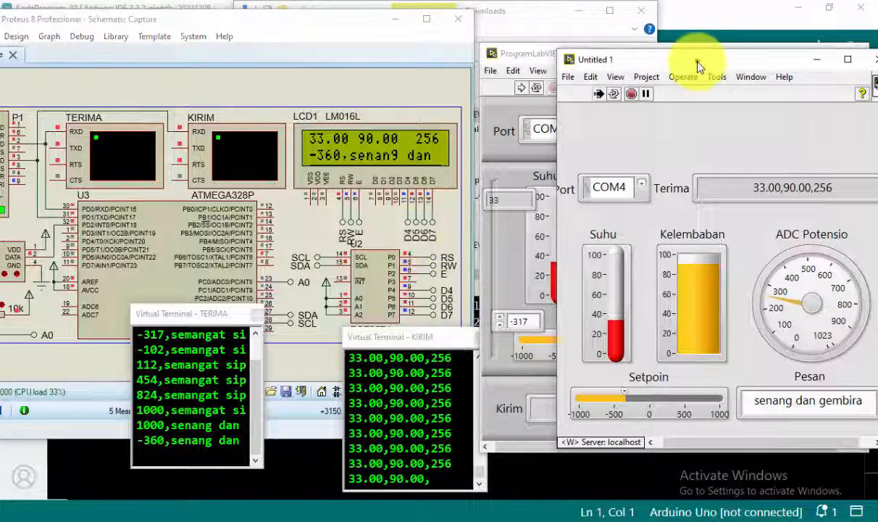
pyautogui.moveTo(697, 67); pyautogui.dragTo(461, 67)
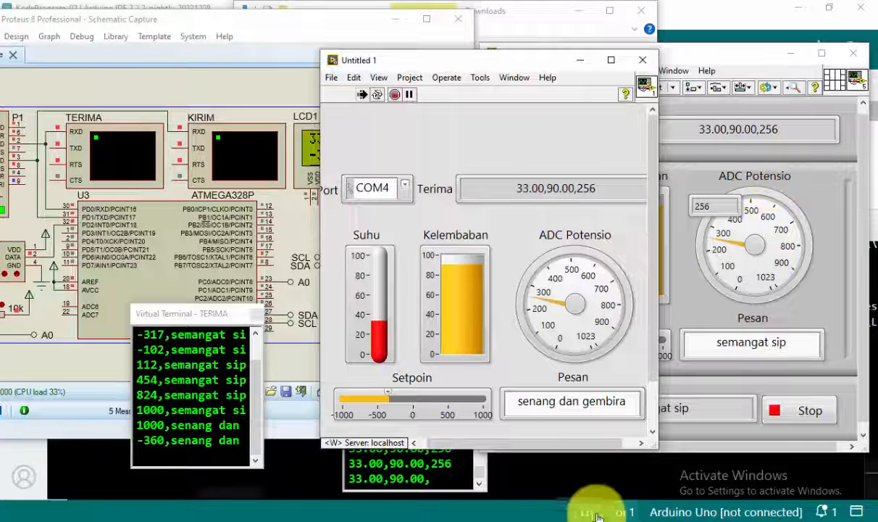
pyautogui.click(527, 475)
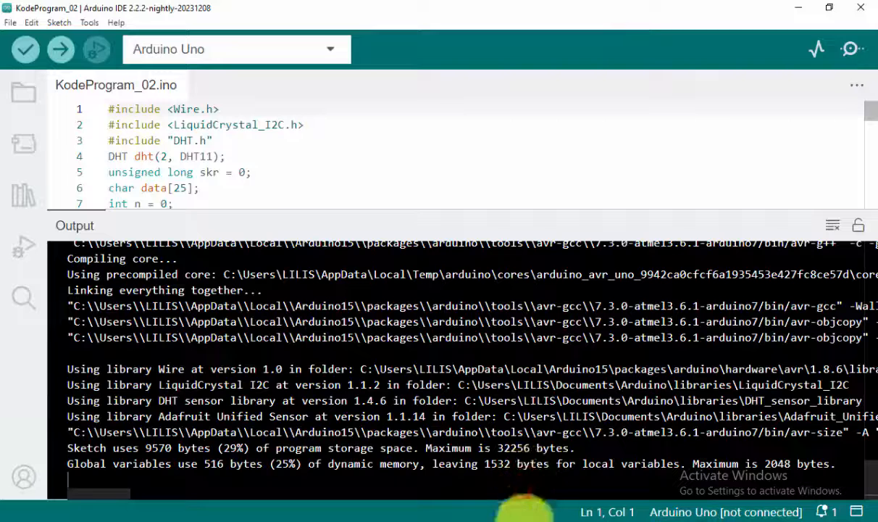
pyautogui.click(421, 521)
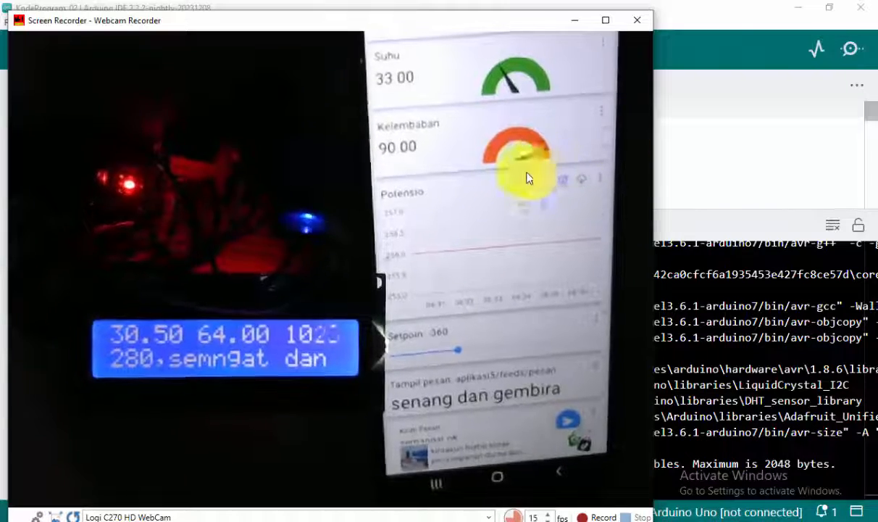
# Step: Return to the browser's 1. Arduino Uno/Nano/Mega blog article and maximize its window
pyautogui.click(320, 517)
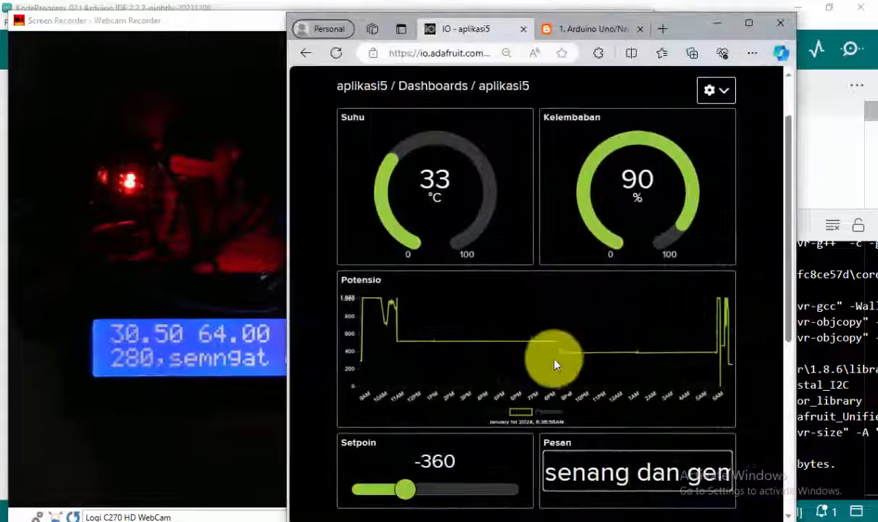
pyautogui.click(573, 31)
pyautogui.click(758, 24)
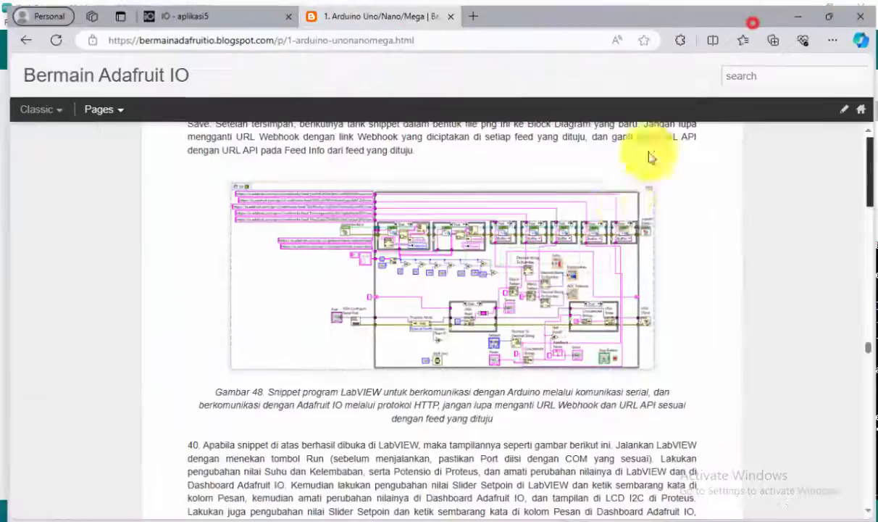
# Step: Review the blog's IoT MQTT Panel setup steps and figures up to the Cara 2 Node-RED section
pyautogui.scroll(-15, 603, 268)
pyautogui.scroll(-15, 595, 274)
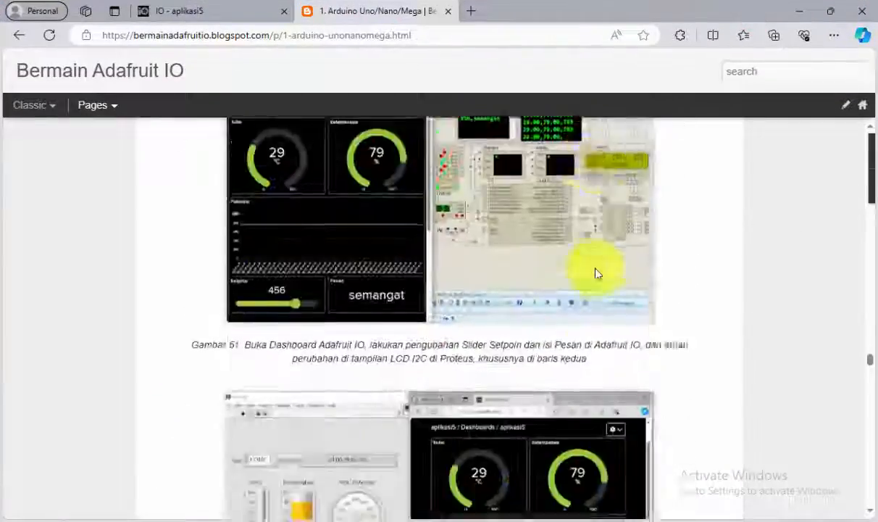
pyautogui.scroll(-15, 596, 274)
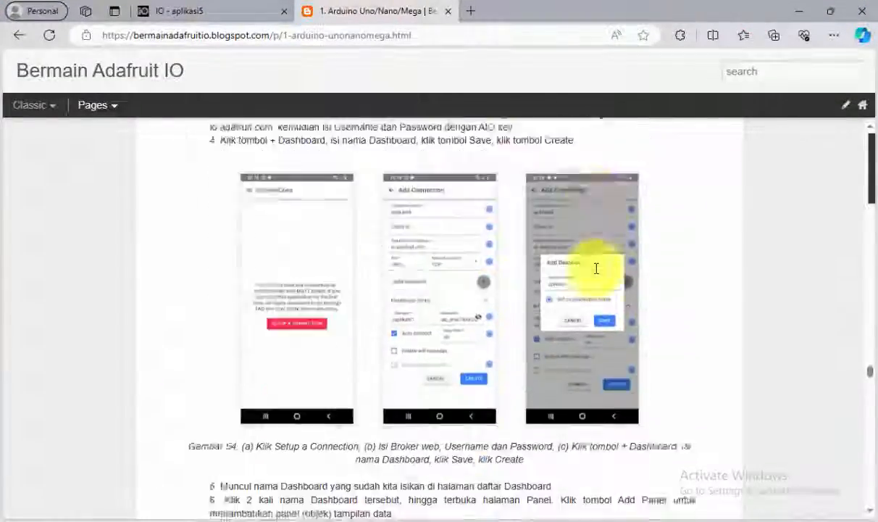
pyautogui.scroll(5, 506, 289)
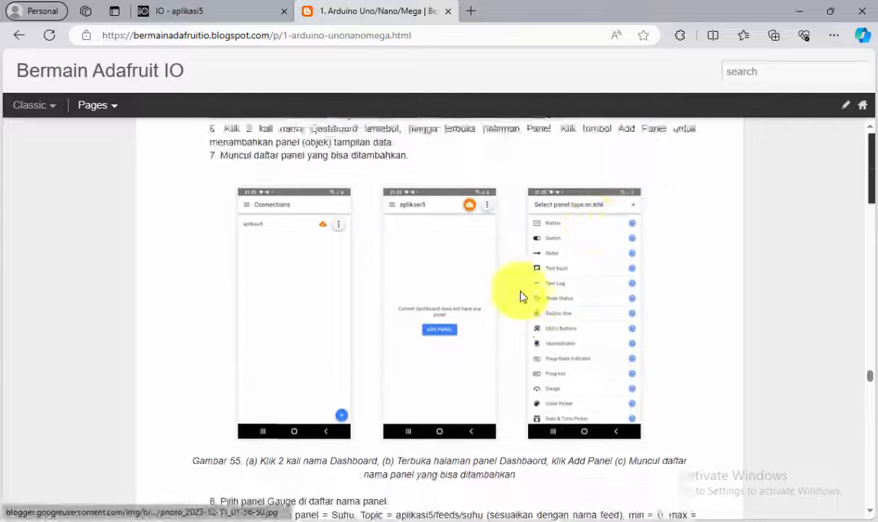
pyautogui.scroll(-4, 521, 290)
pyautogui.scroll(-15, 521, 290)
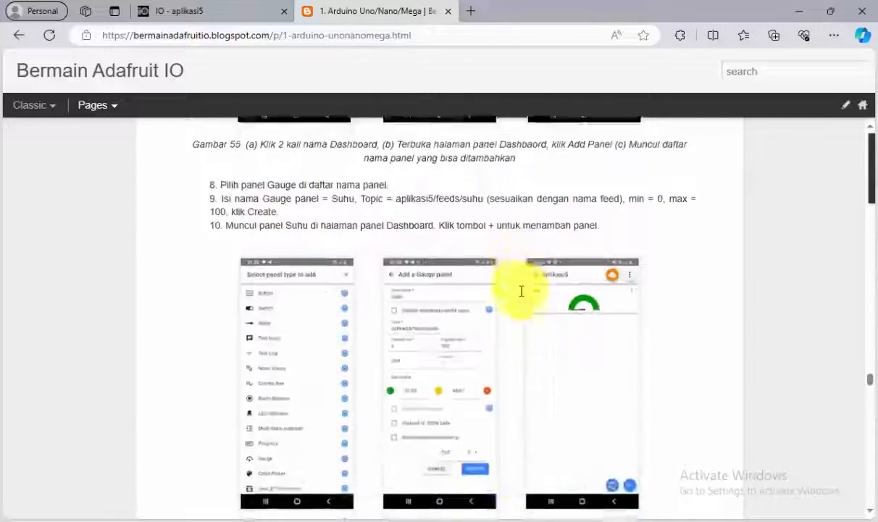
pyautogui.scroll(-15, 522, 290)
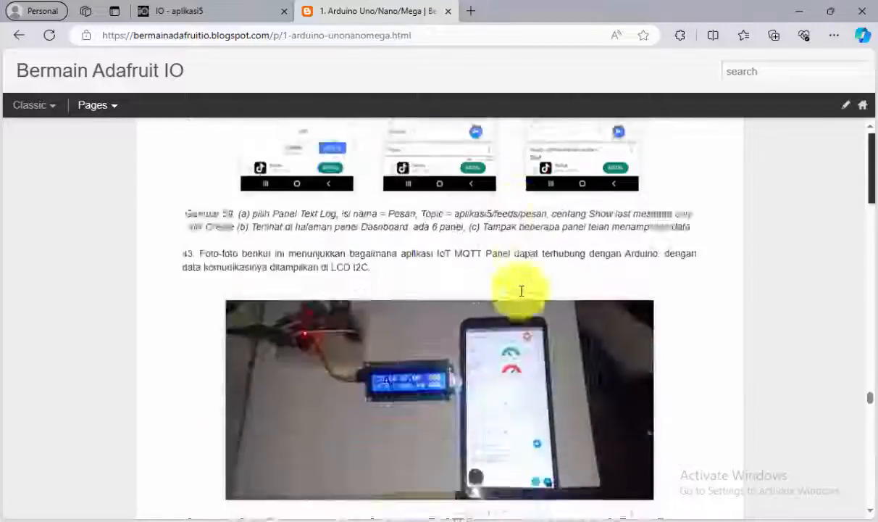
pyautogui.scroll(-5, 521, 290)
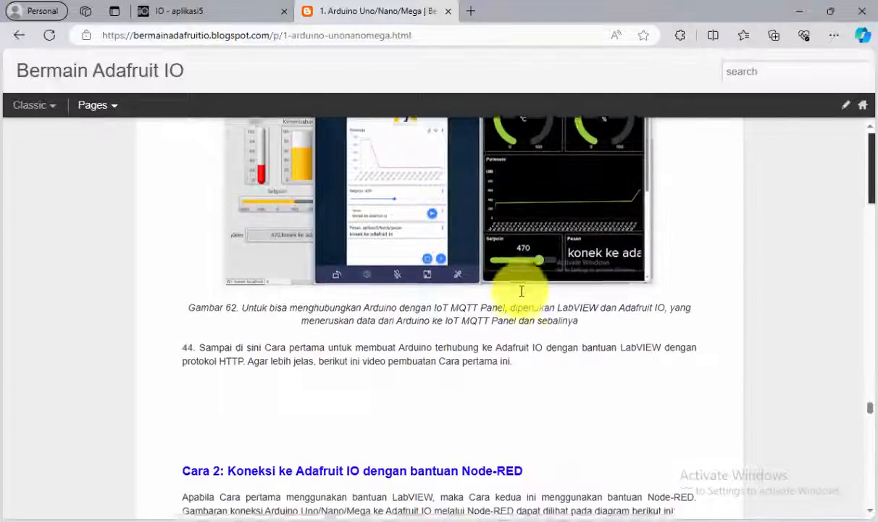
pyautogui.scroll(3, 521, 291)
pyautogui.scroll(-3, 521, 293)
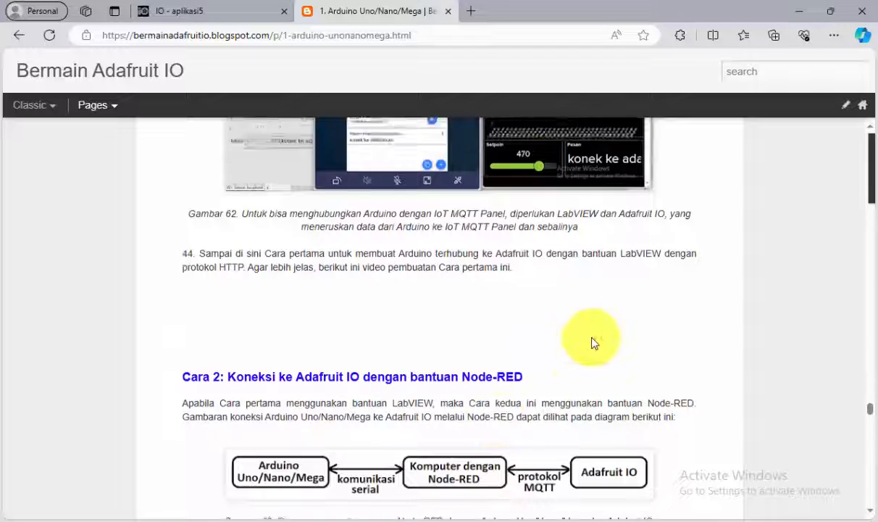
pyautogui.scroll(5, 592, 343)
pyautogui.scroll(4, 592, 343)
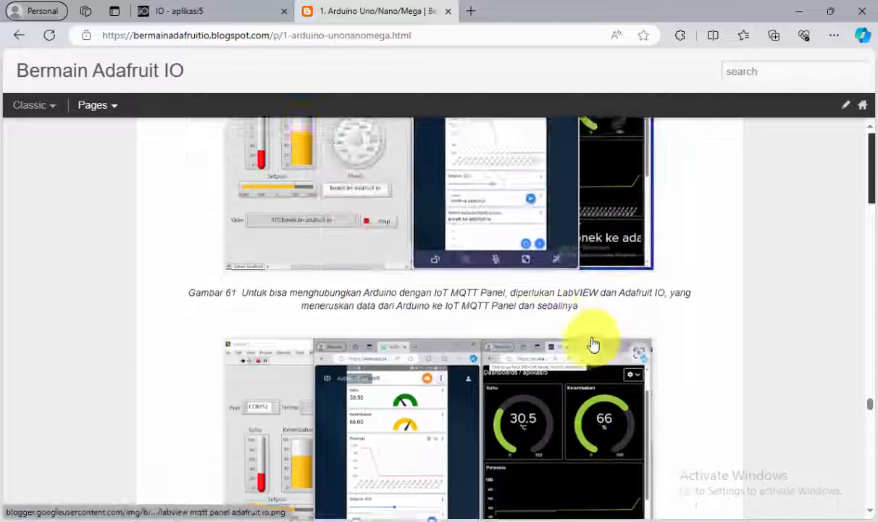